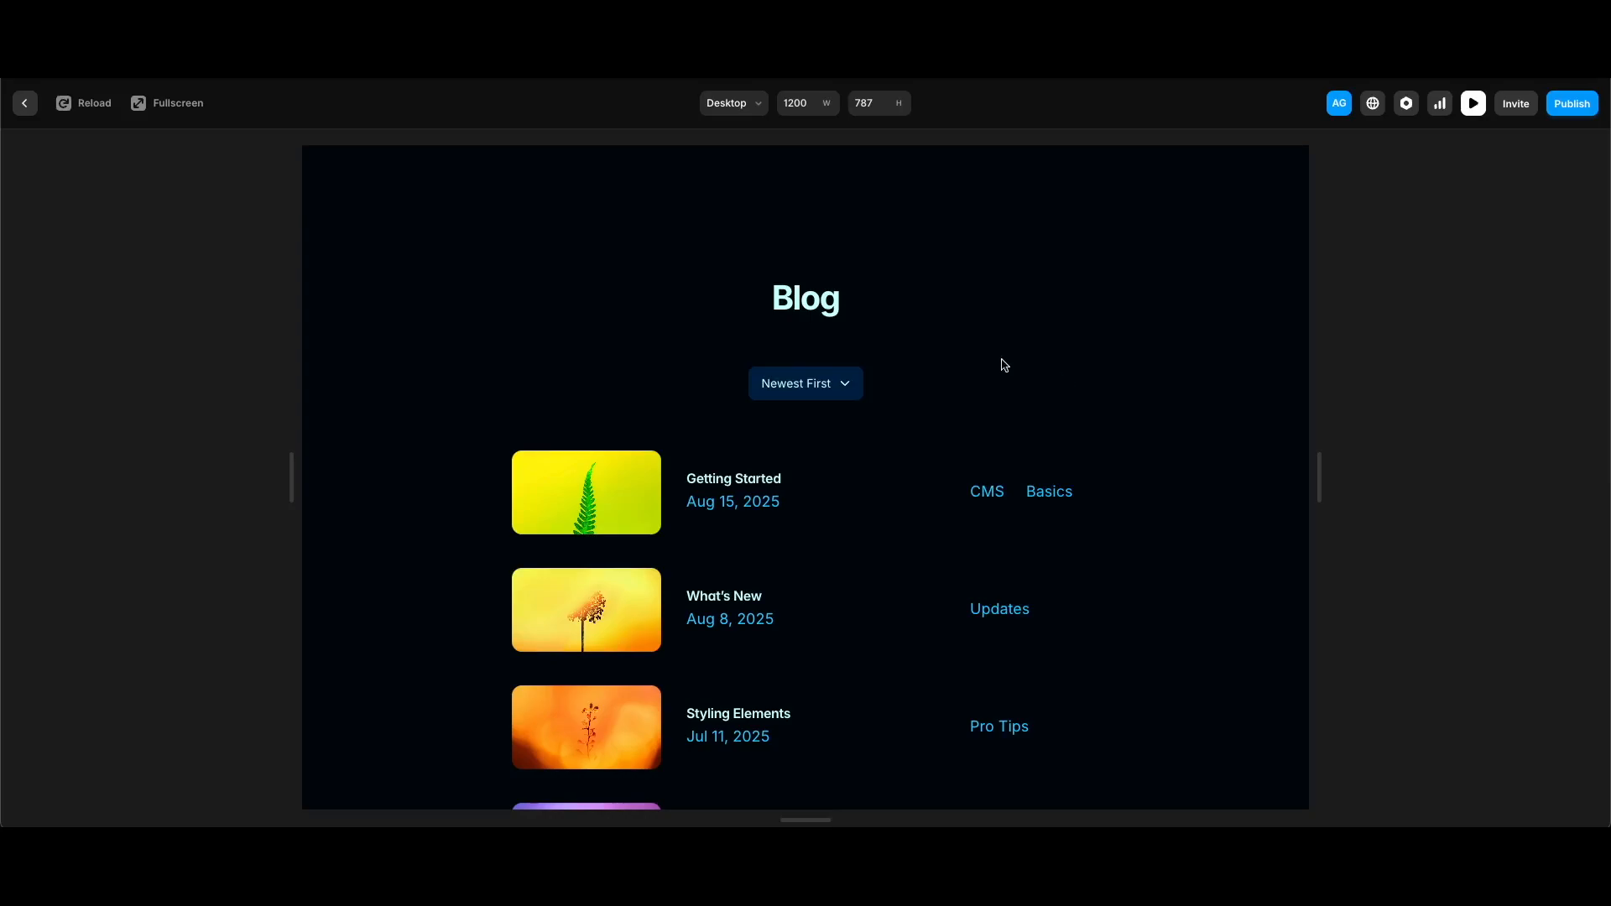
# Try the blog preview's sorting dropdown by switching the article list through its other sort orders, including A to Z.
pyautogui.click(783, 374)
pyautogui.click(804, 403)
pyautogui.click(818, 386)
pyautogui.click(816, 403)
pyautogui.click(797, 393)
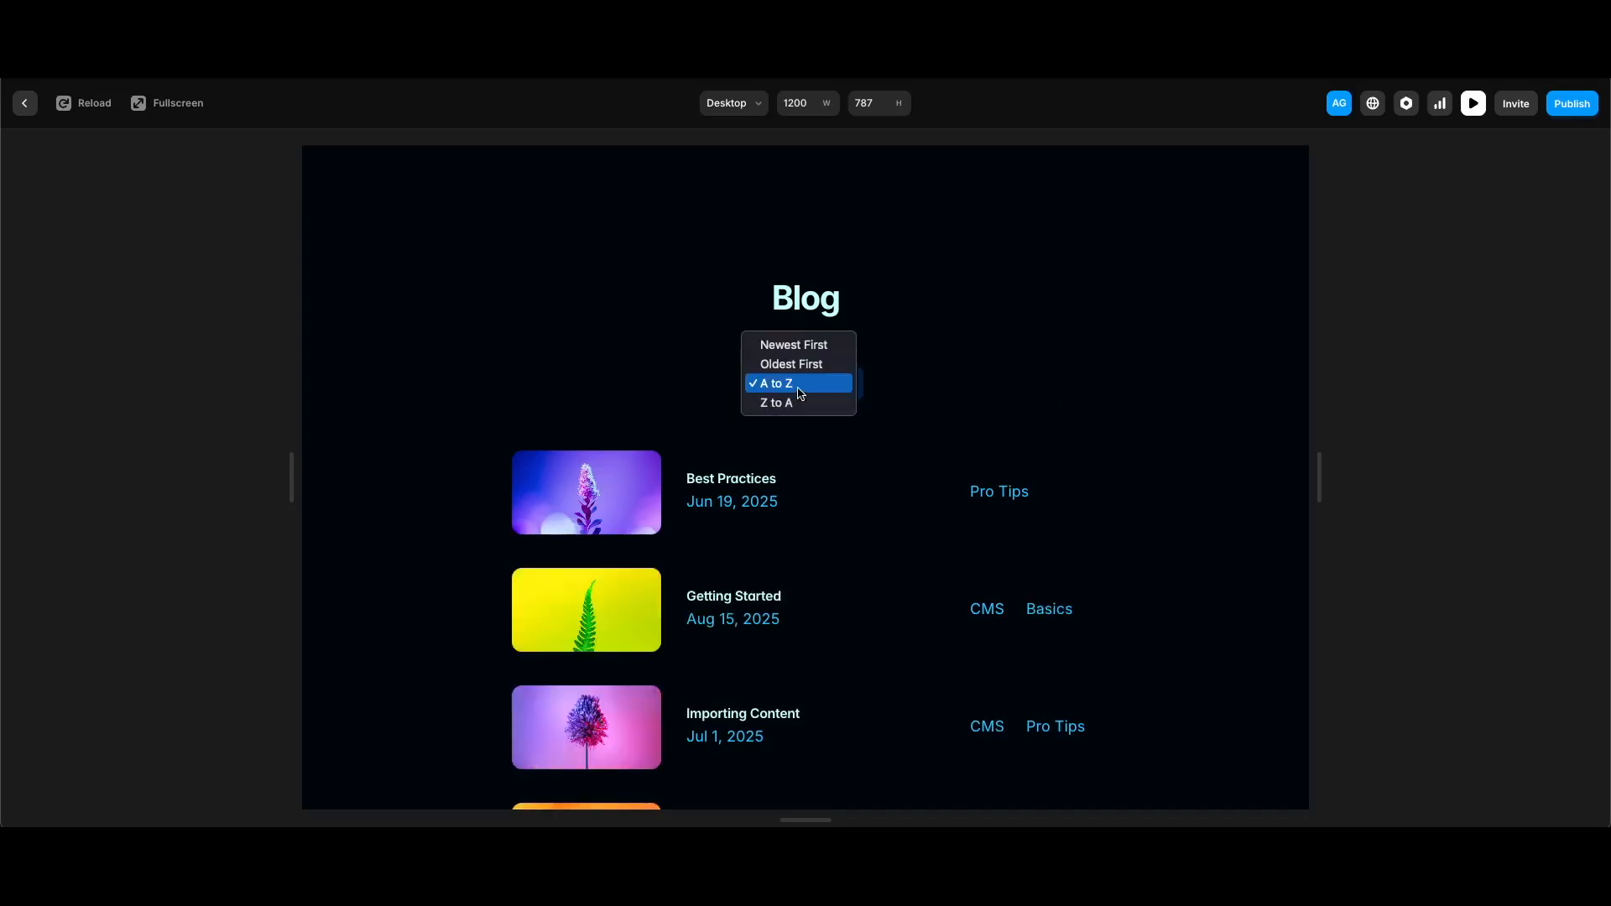
pyautogui.click(808, 409)
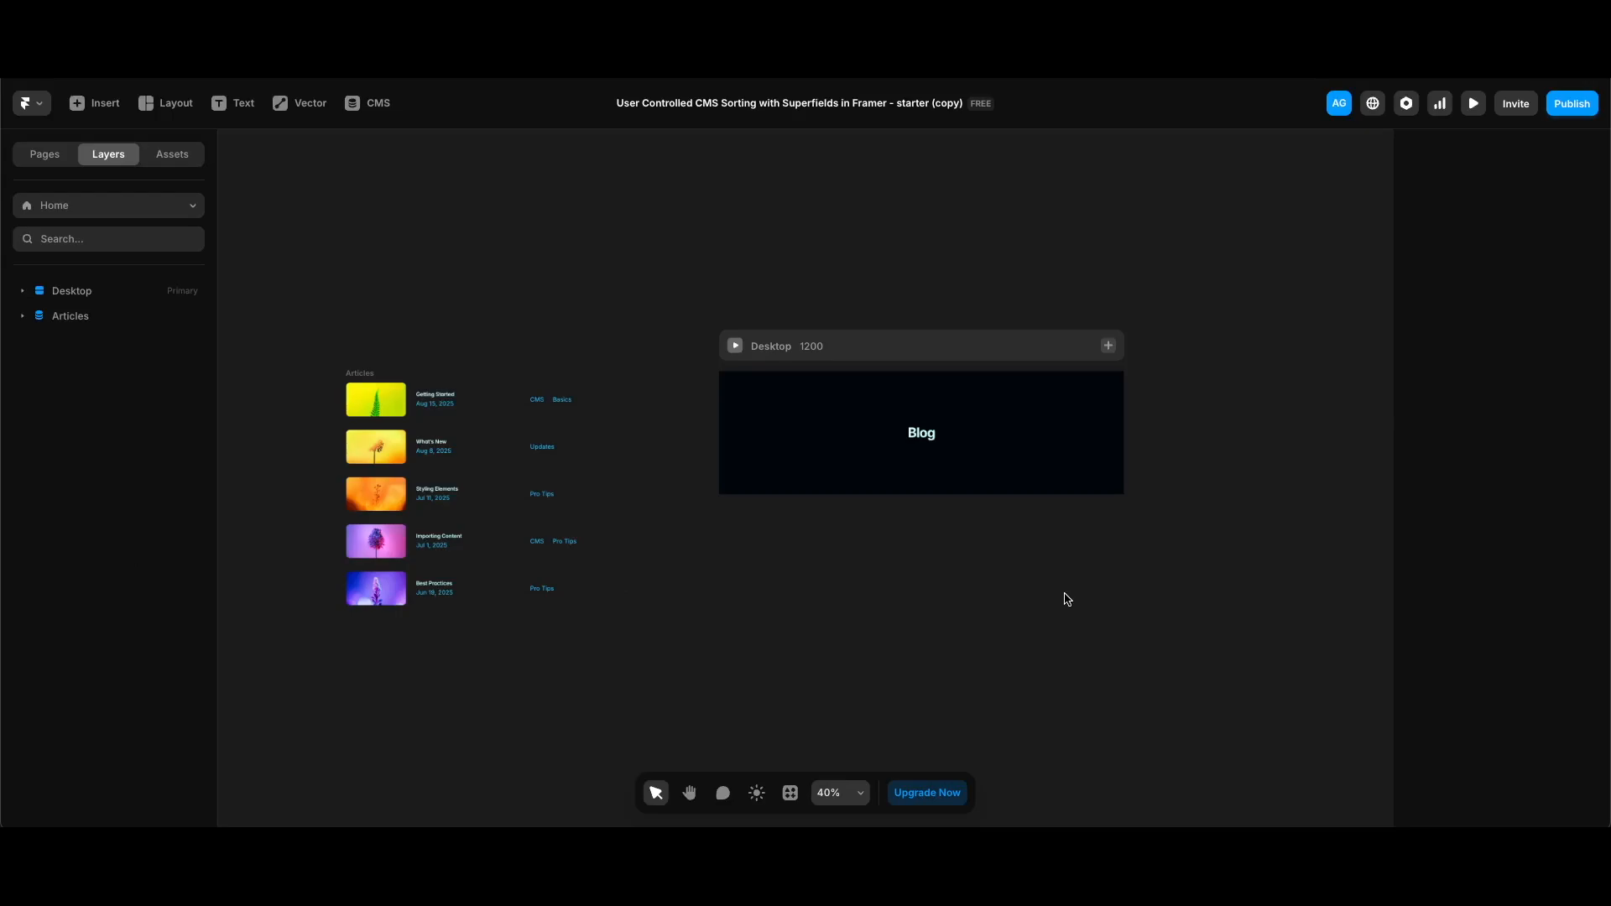
# Launch the Superfields plugin, choose its Sorting power-up and add the Superfields component to the canvas.
pyautogui.click(790, 793)
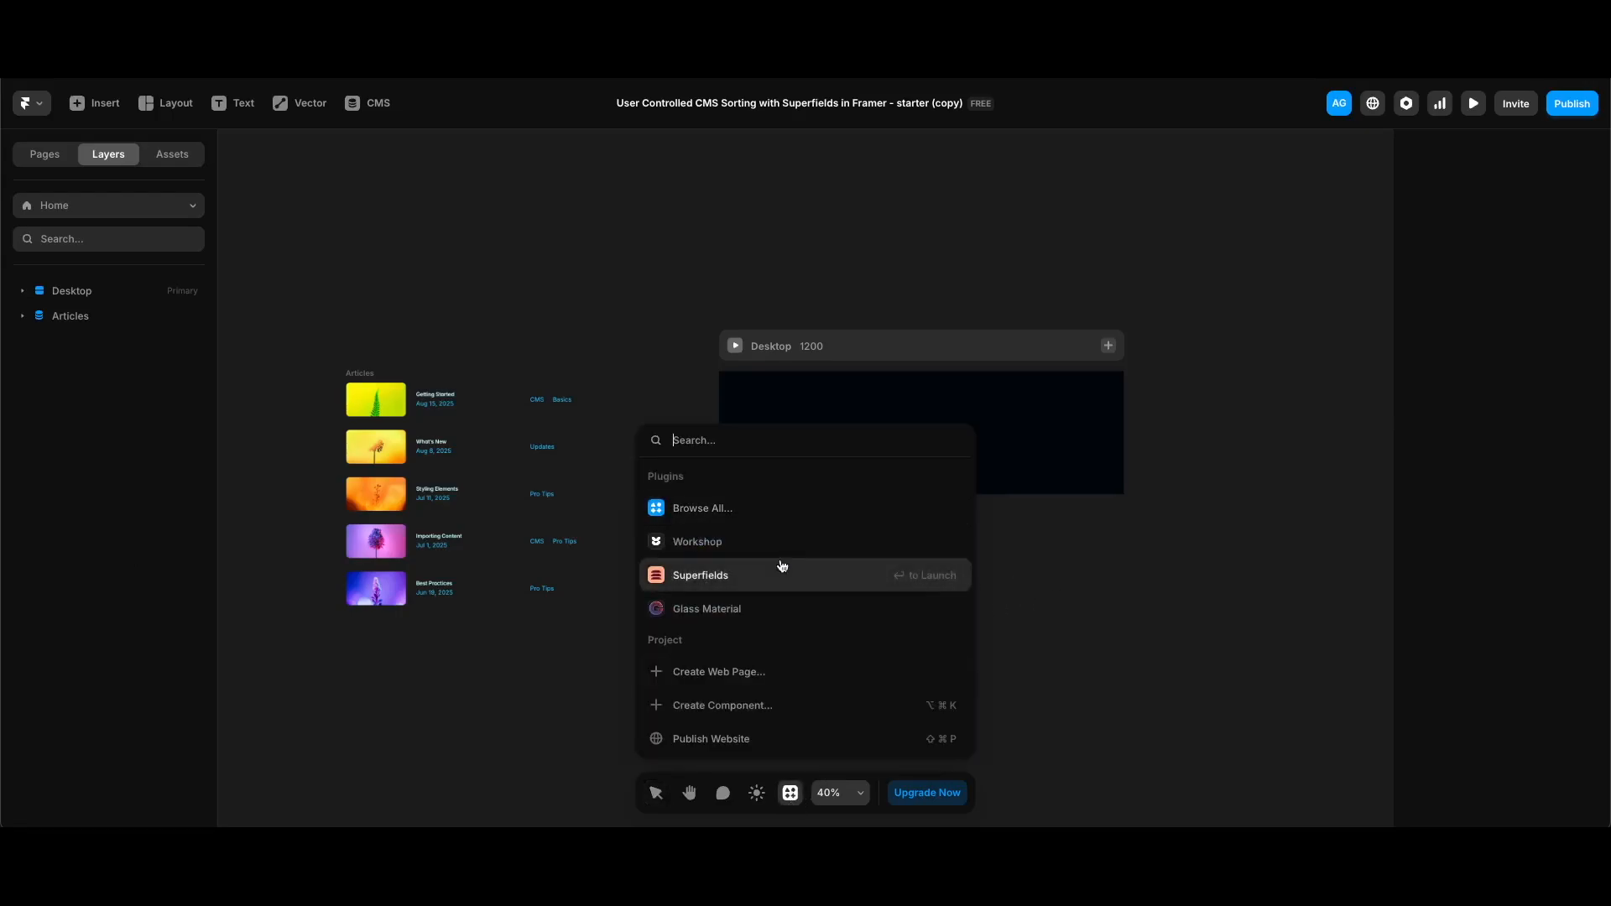
pyautogui.click(782, 568)
pyautogui.scroll(-5, 318, 578)
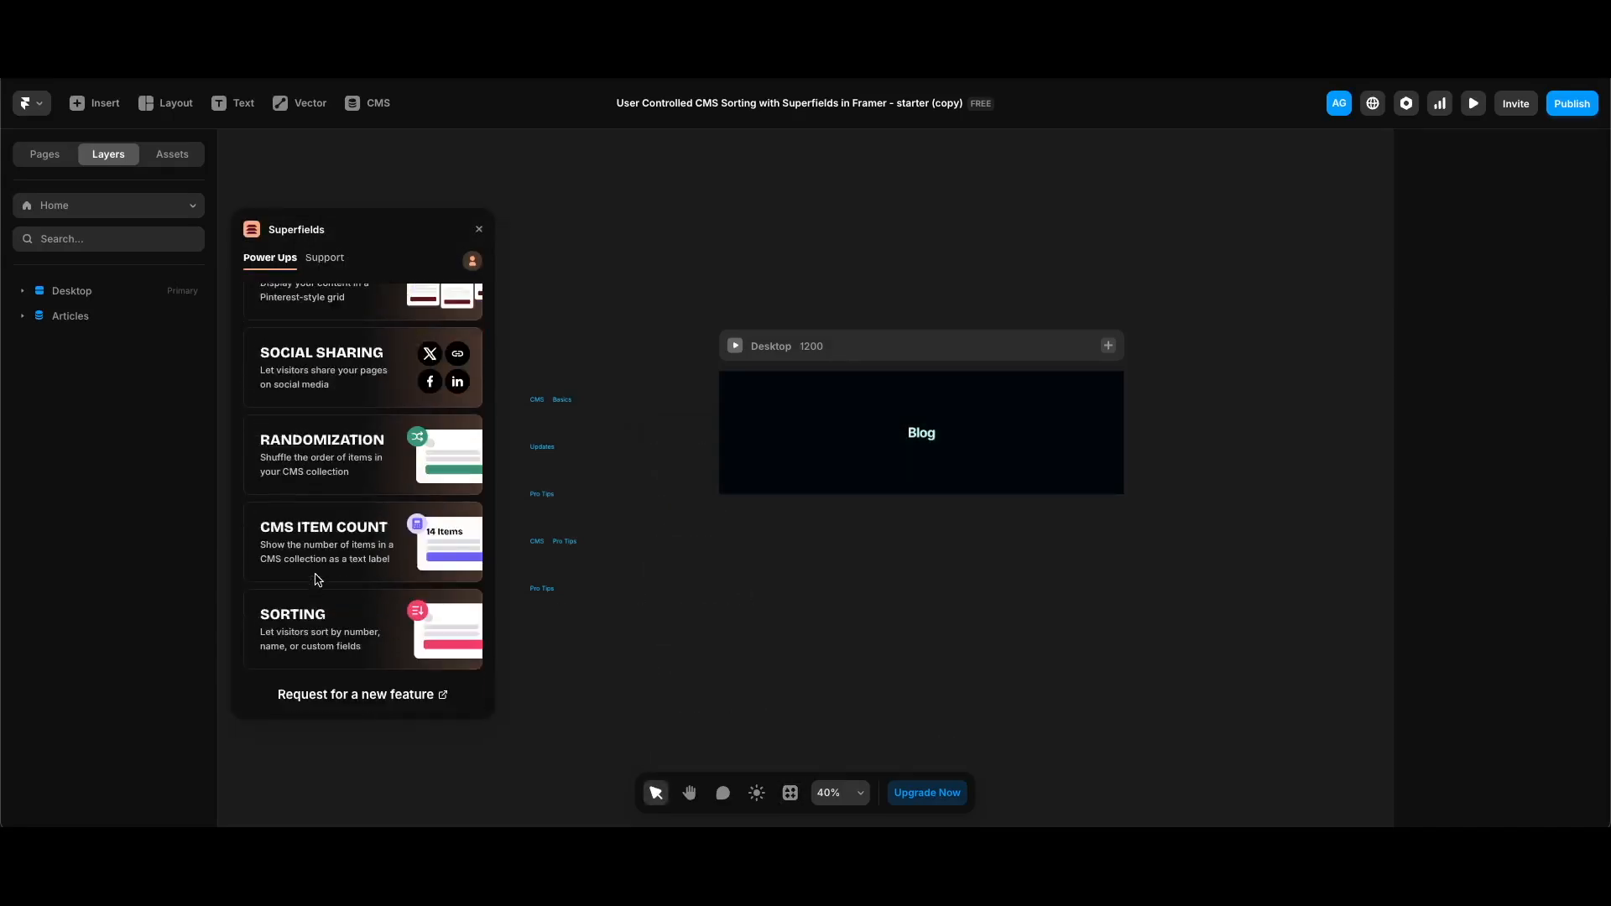
pyautogui.click(323, 626)
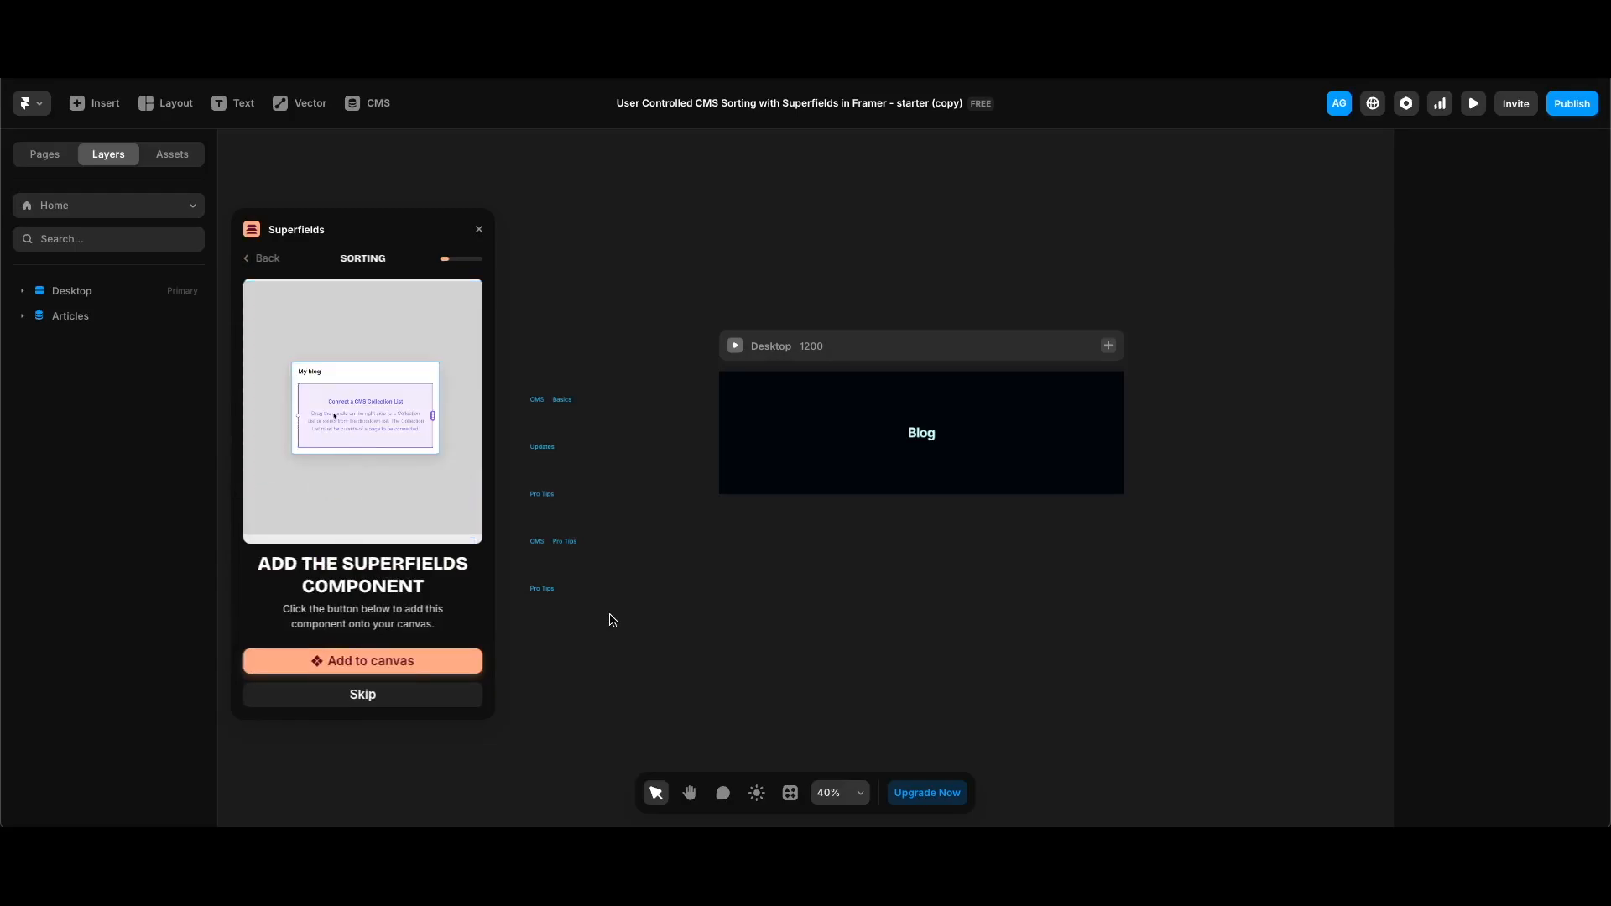
pyautogui.click(406, 662)
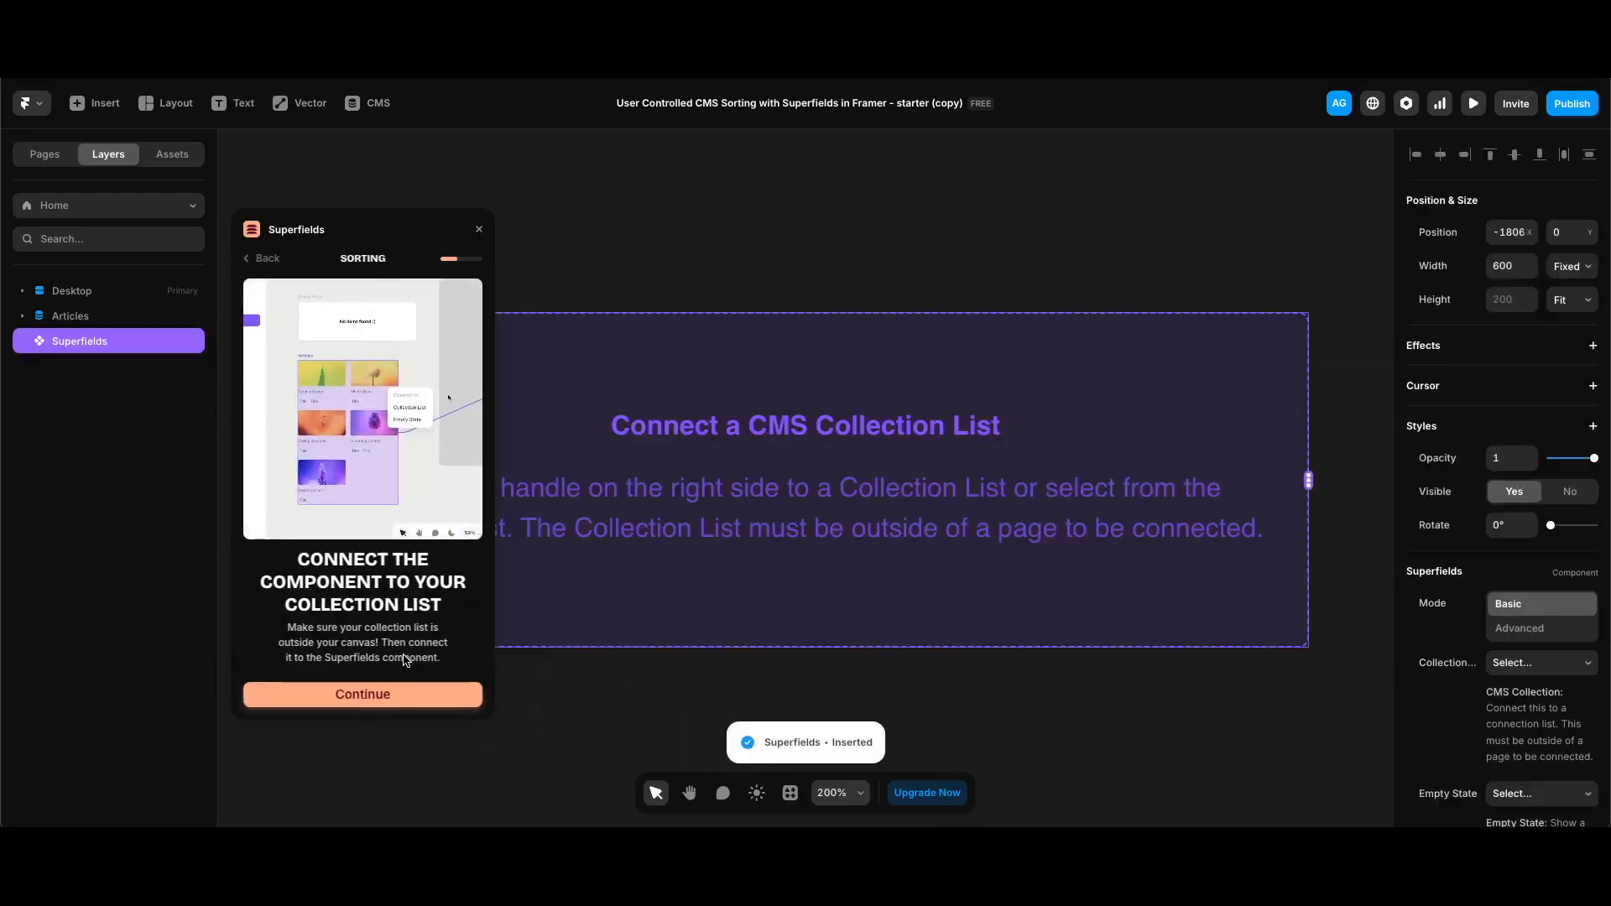
# Move the Superfields component into the Desktop page's Content stack, below the Blog heading.
pyautogui.scroll(-10, 1011, 499)
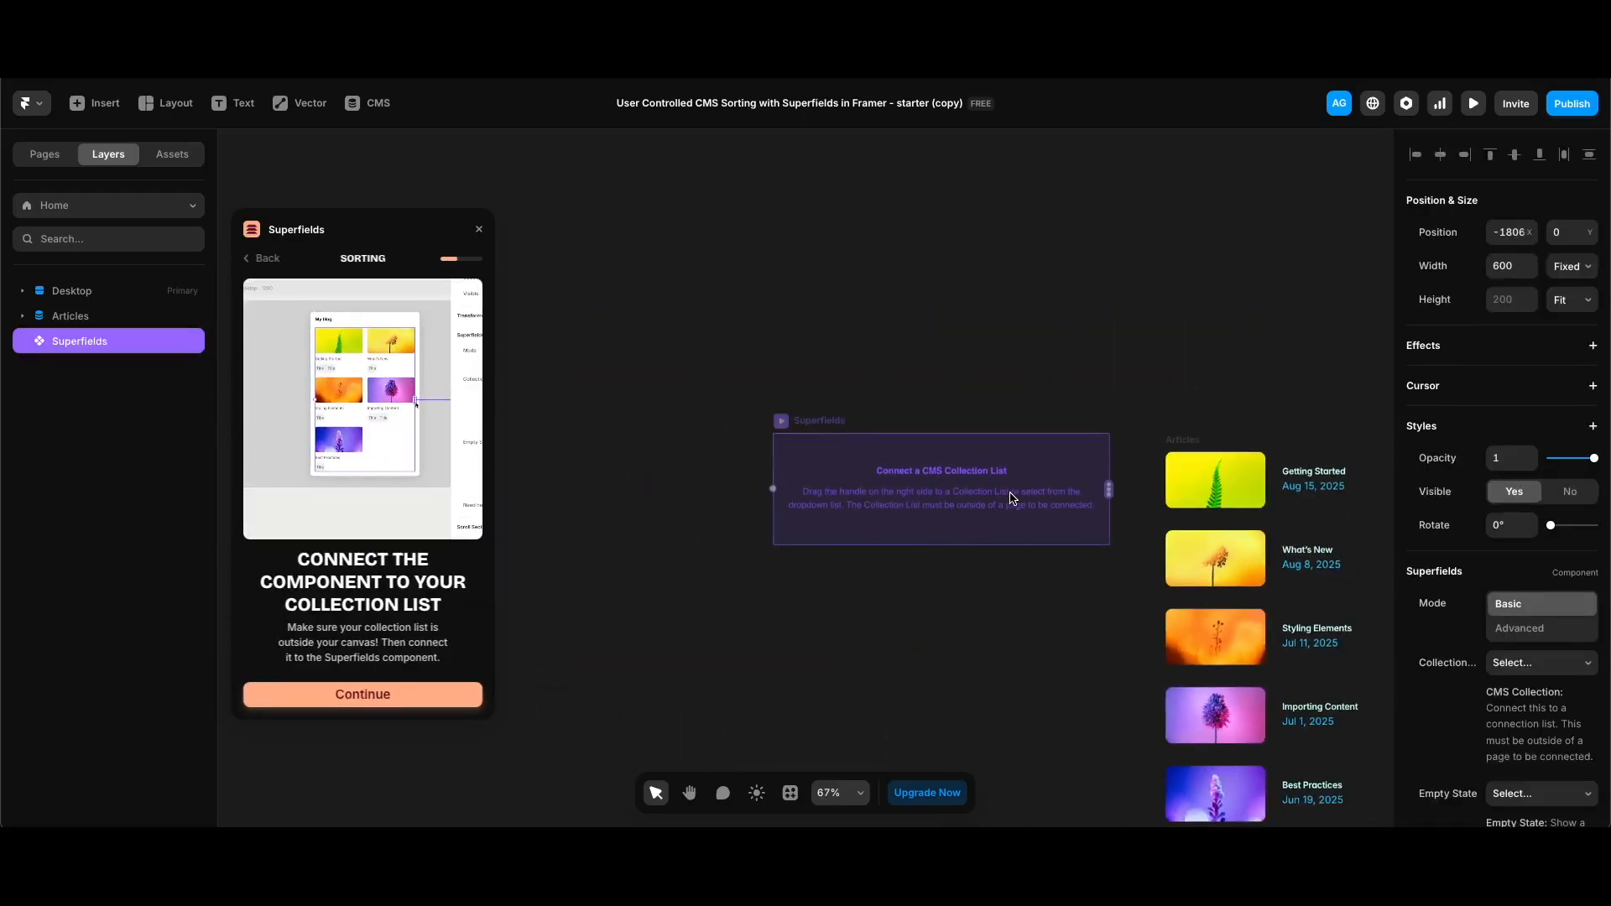
pyautogui.moveTo(1010, 499); pyautogui.dragTo(1262, 501)
pyautogui.moveTo(128, 369); pyautogui.dragTo(117, 346)
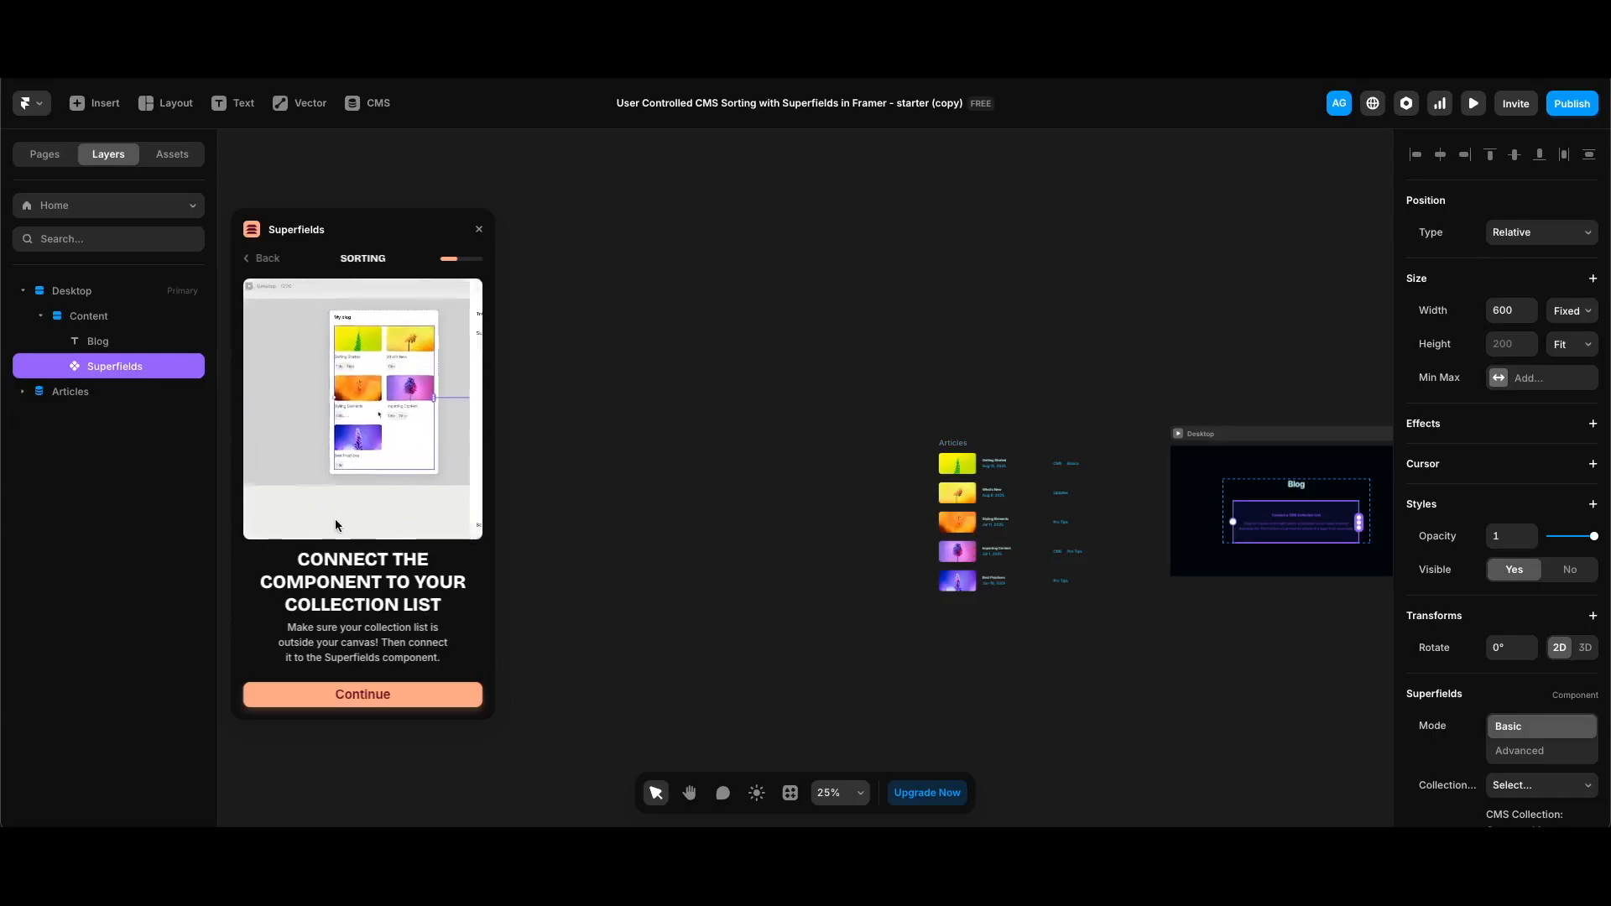
# Connect the Superfields component to the Articles collection list.
pyautogui.hscroll(5, 1125, 537)
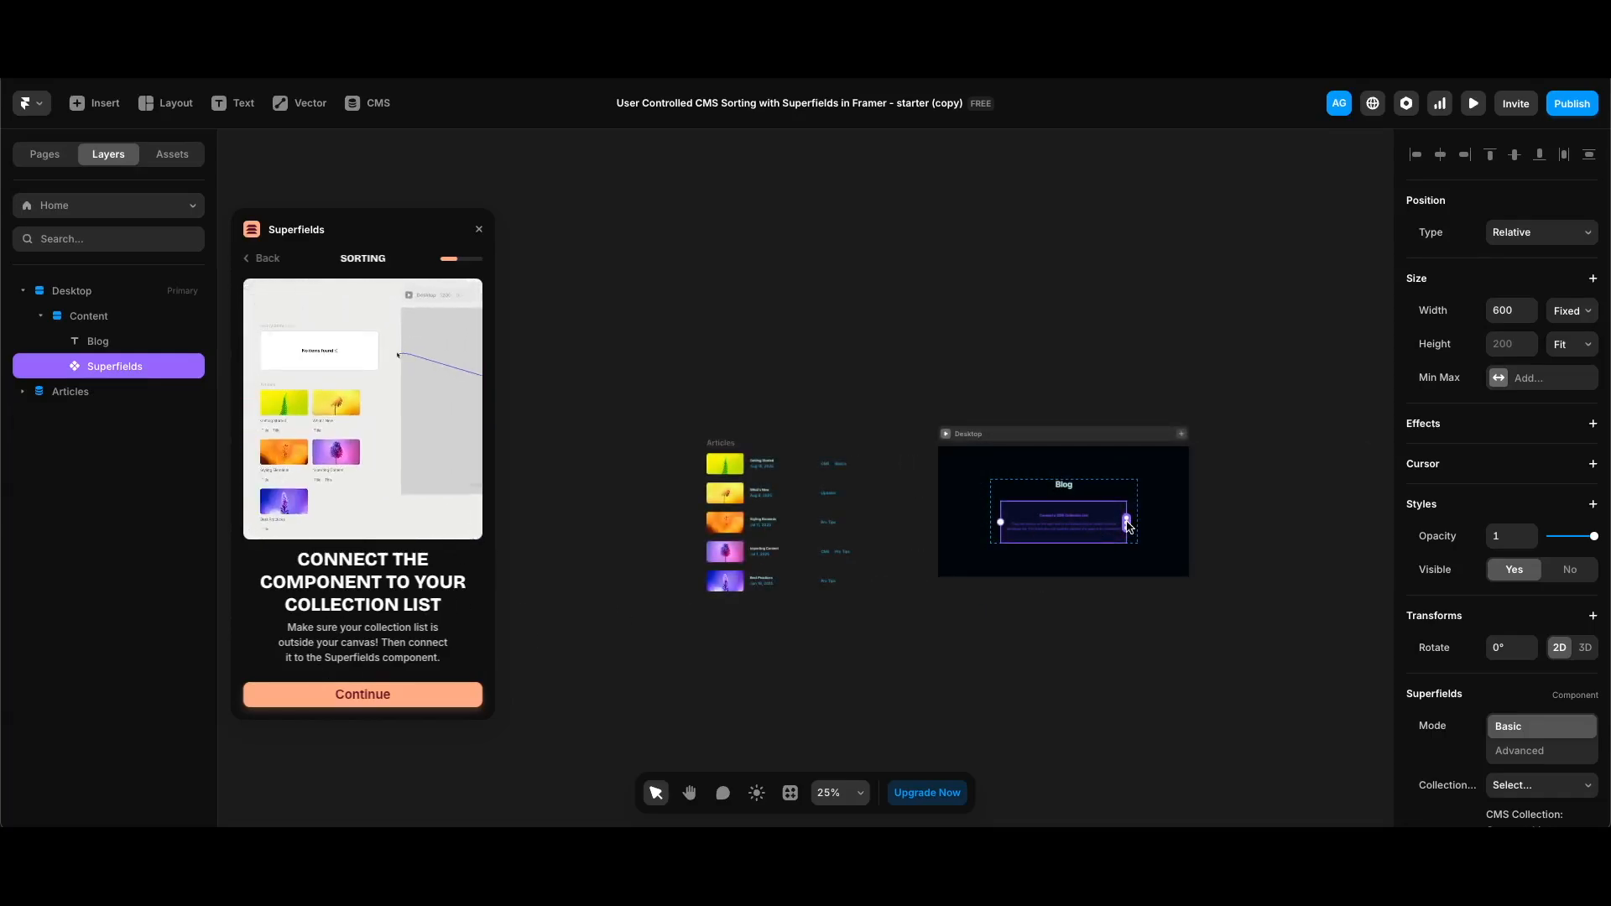
pyautogui.moveTo(1127, 525); pyautogui.dragTo(1174, 525)
pyautogui.scroll(-3, 1504, 632)
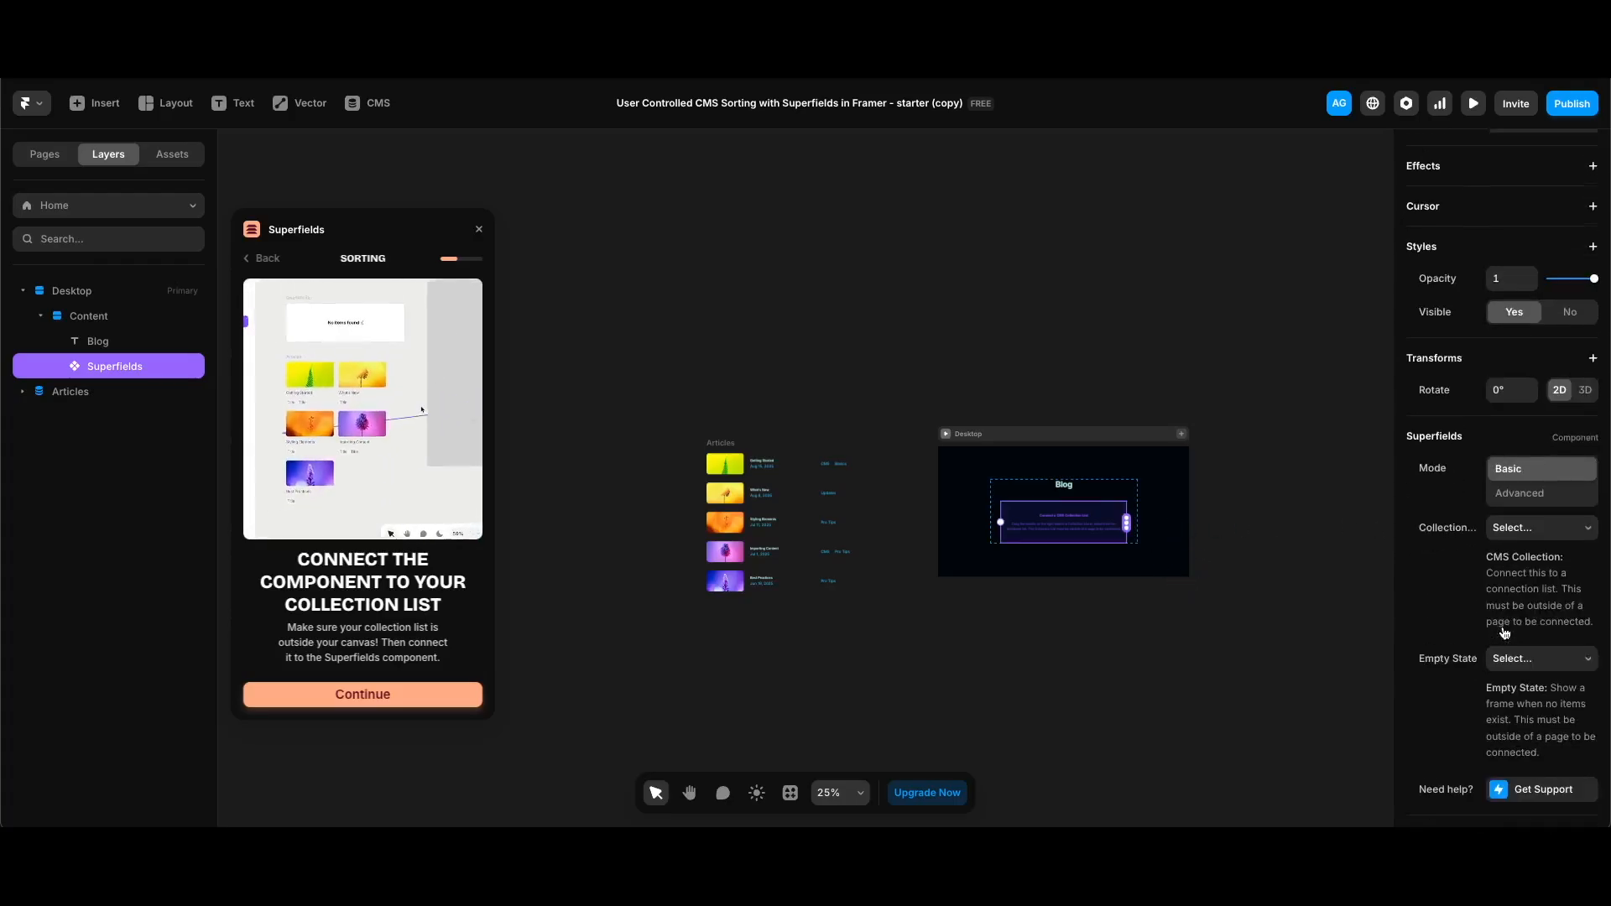
pyautogui.click(1531, 453)
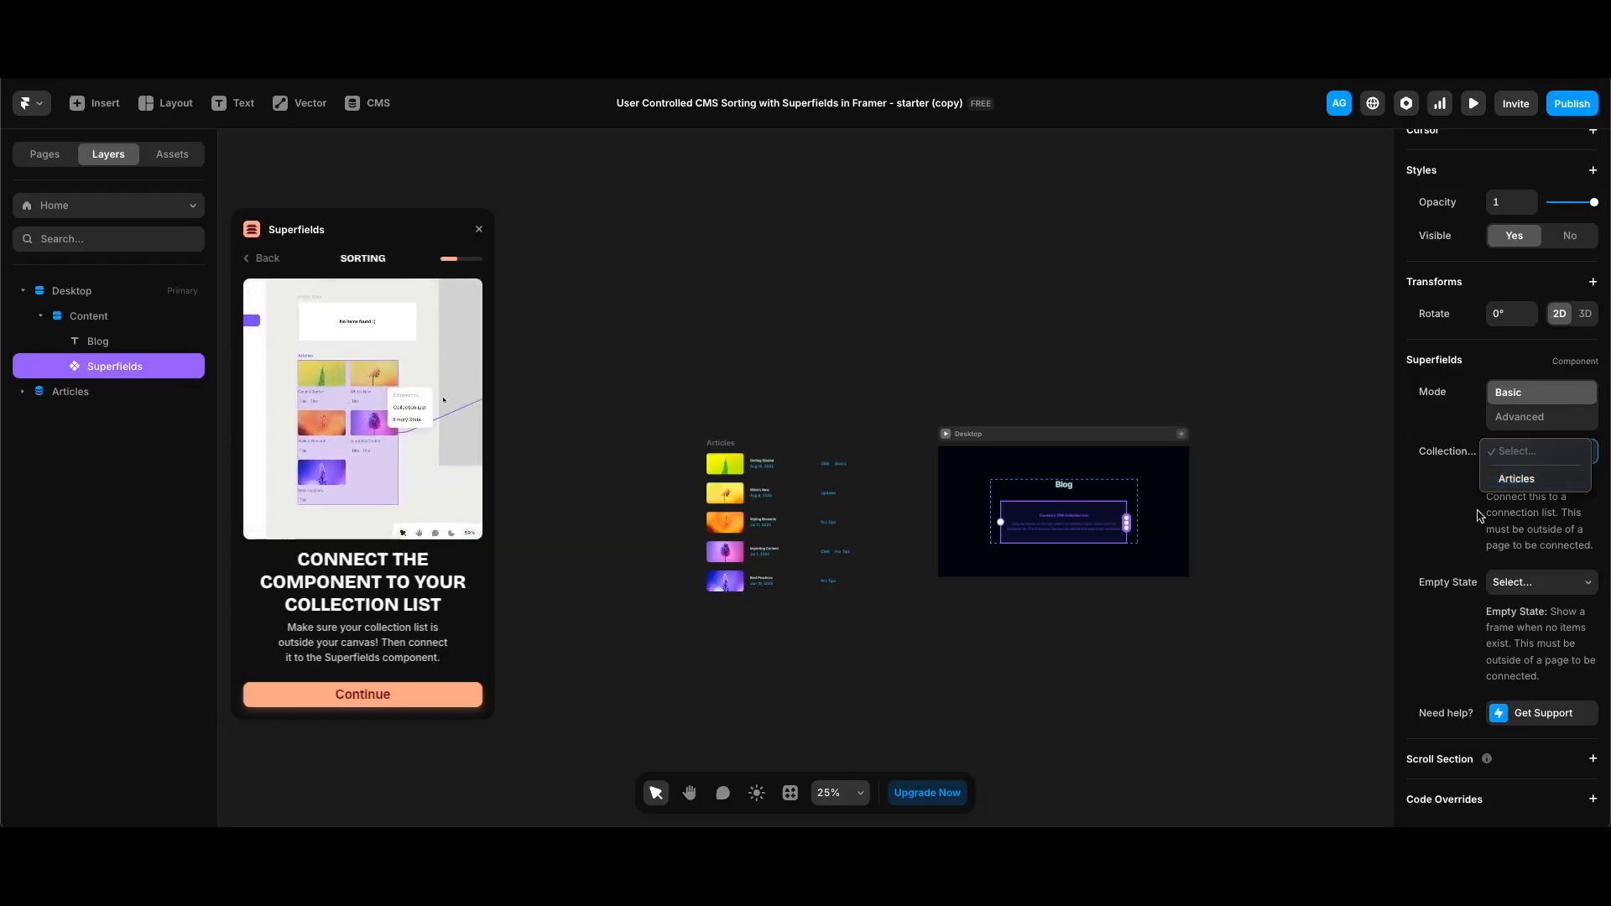
pyautogui.click(1536, 484)
# Set the Superfields component's width to Fit Content.
pyautogui.scroll(5, 1064, 558)
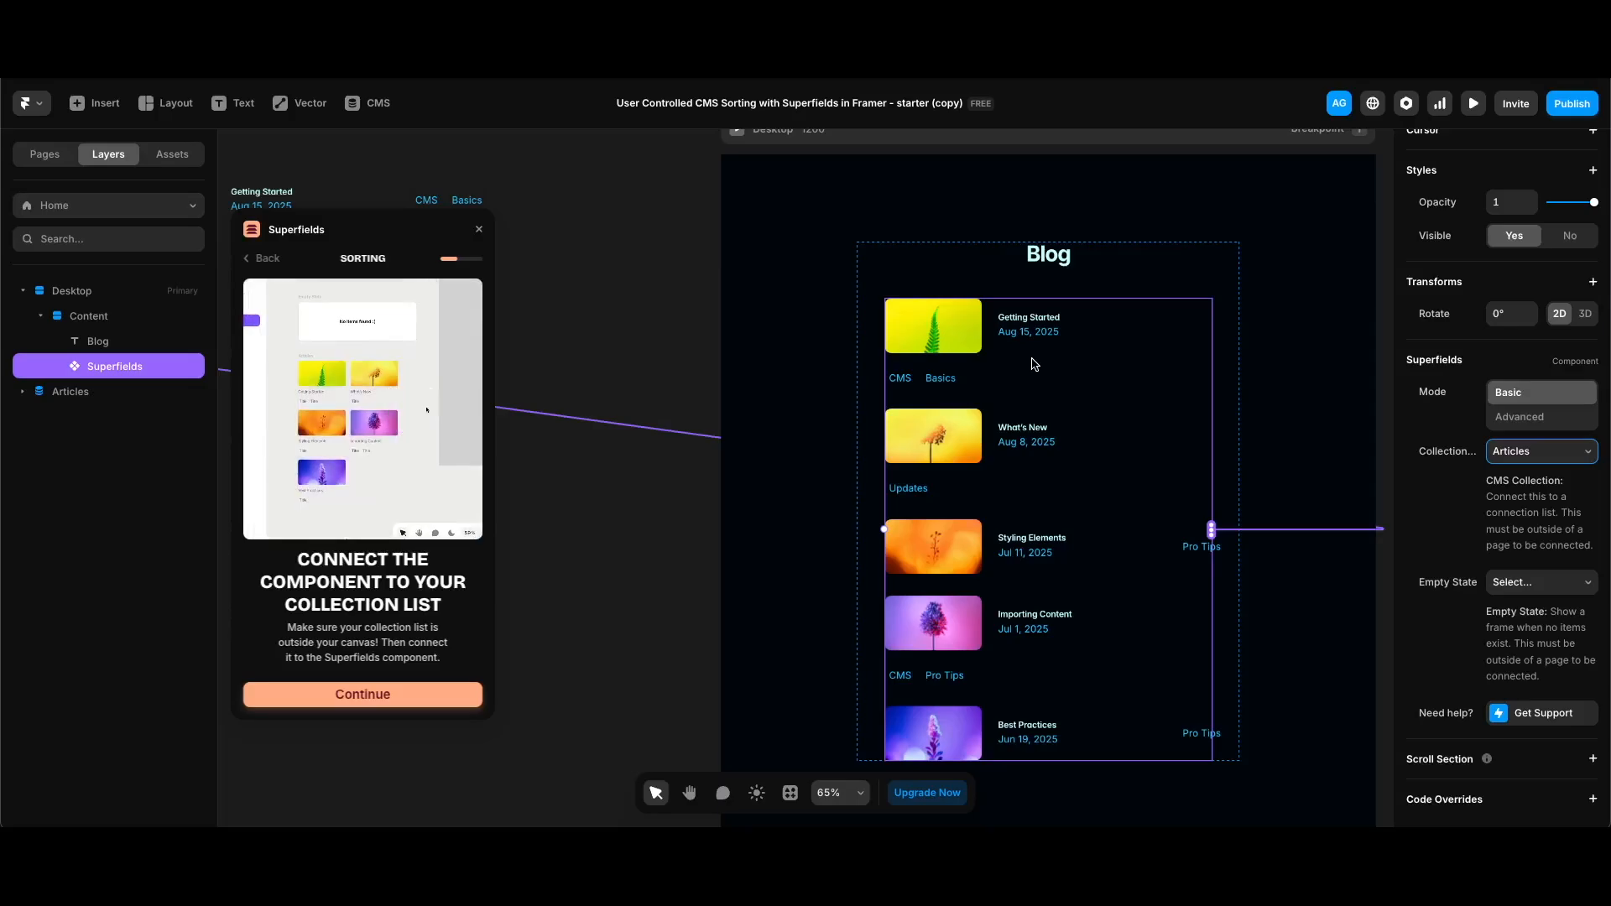
pyautogui.scroll(5, 1510, 366)
pyautogui.click(1582, 310)
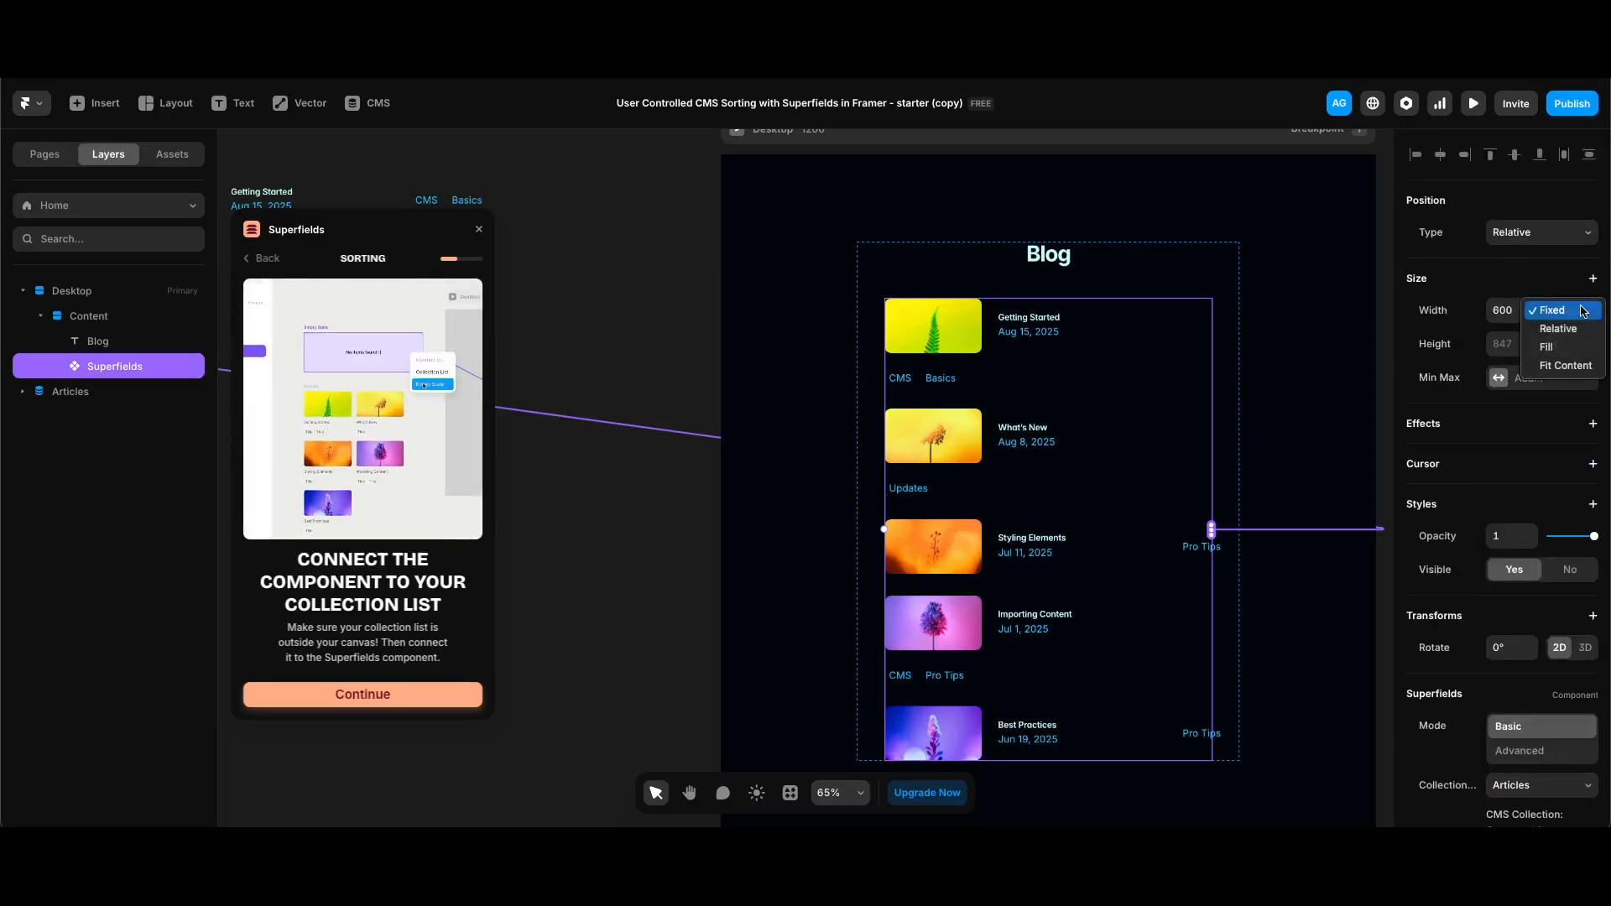
pyautogui.click(1567, 365)
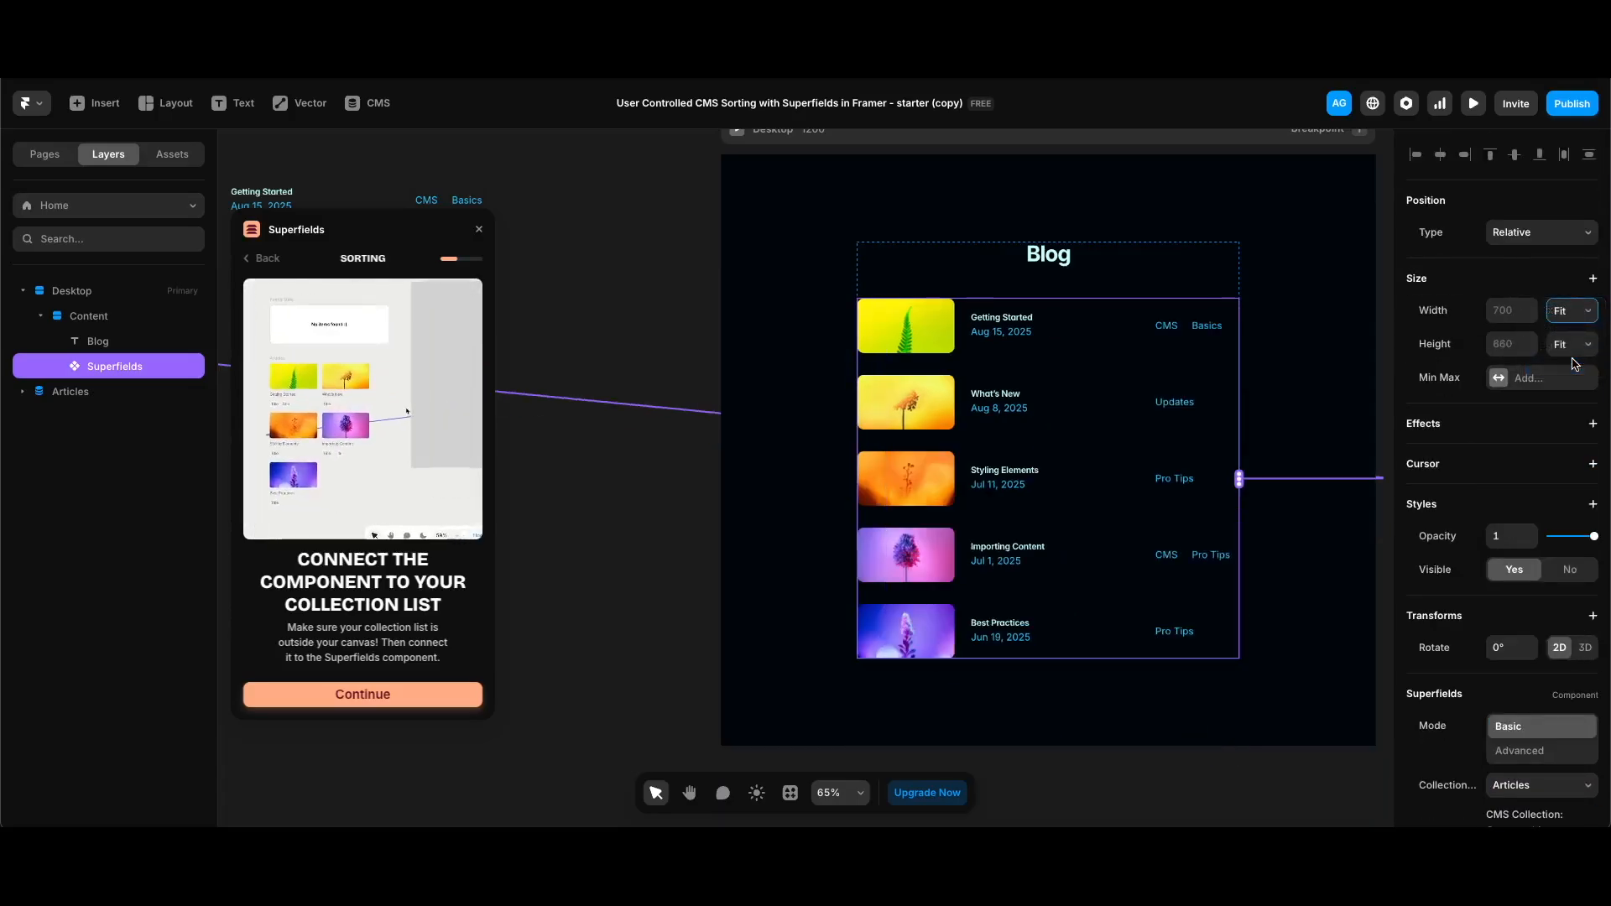
# Add the Sorting Selector component to the page, place it between the Blog heading and the article list, and close the plugin.
pyautogui.click(393, 696)
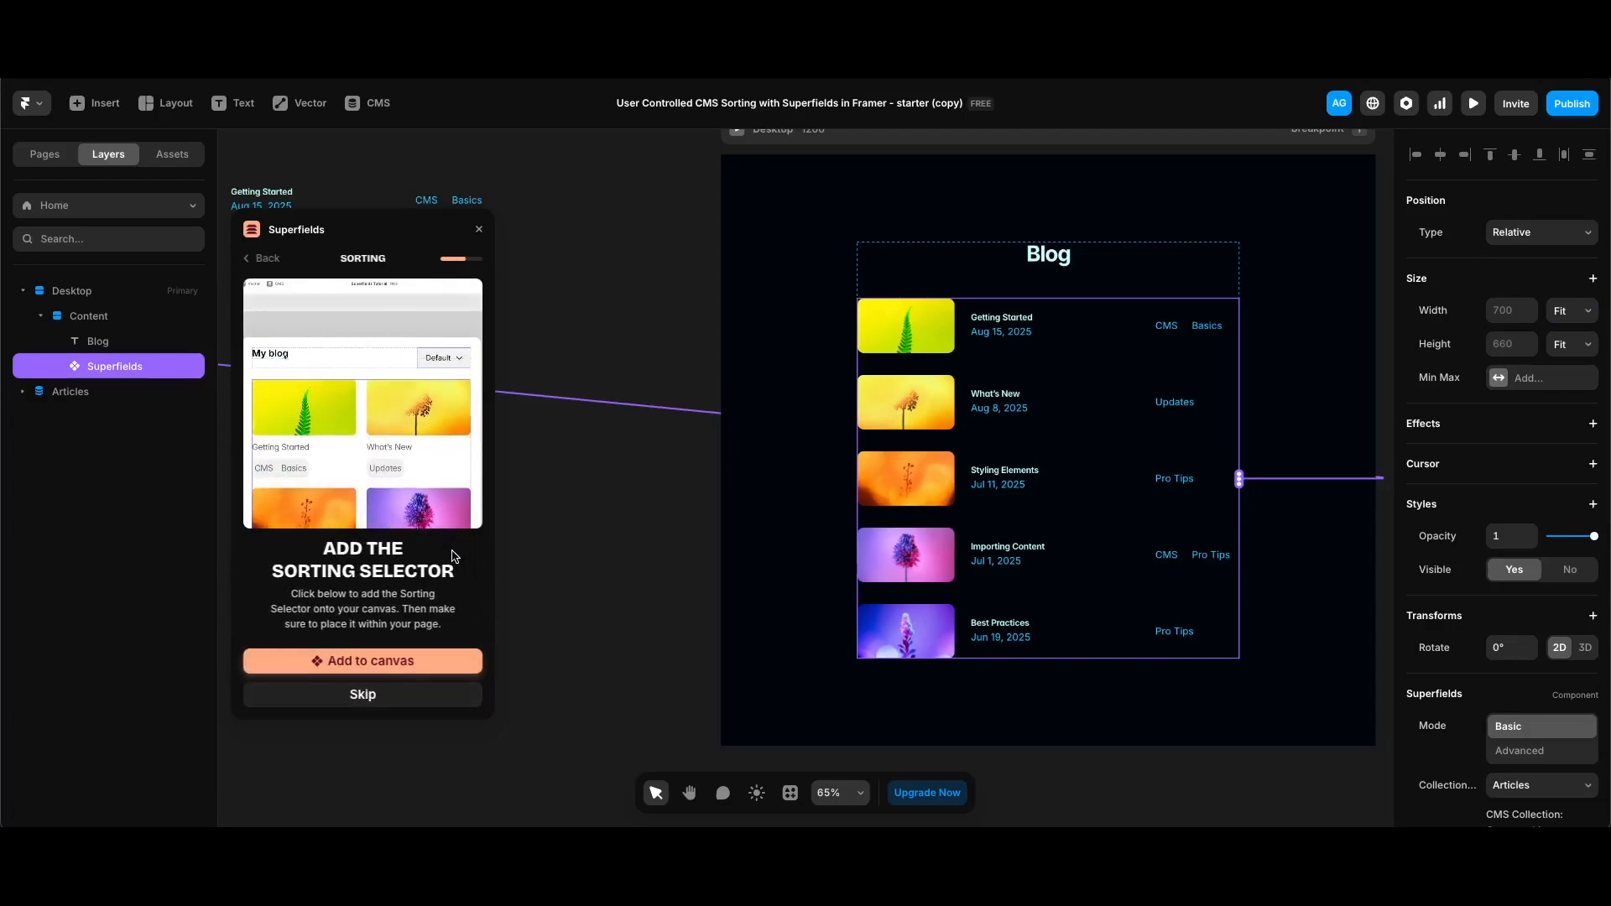
pyautogui.click(433, 662)
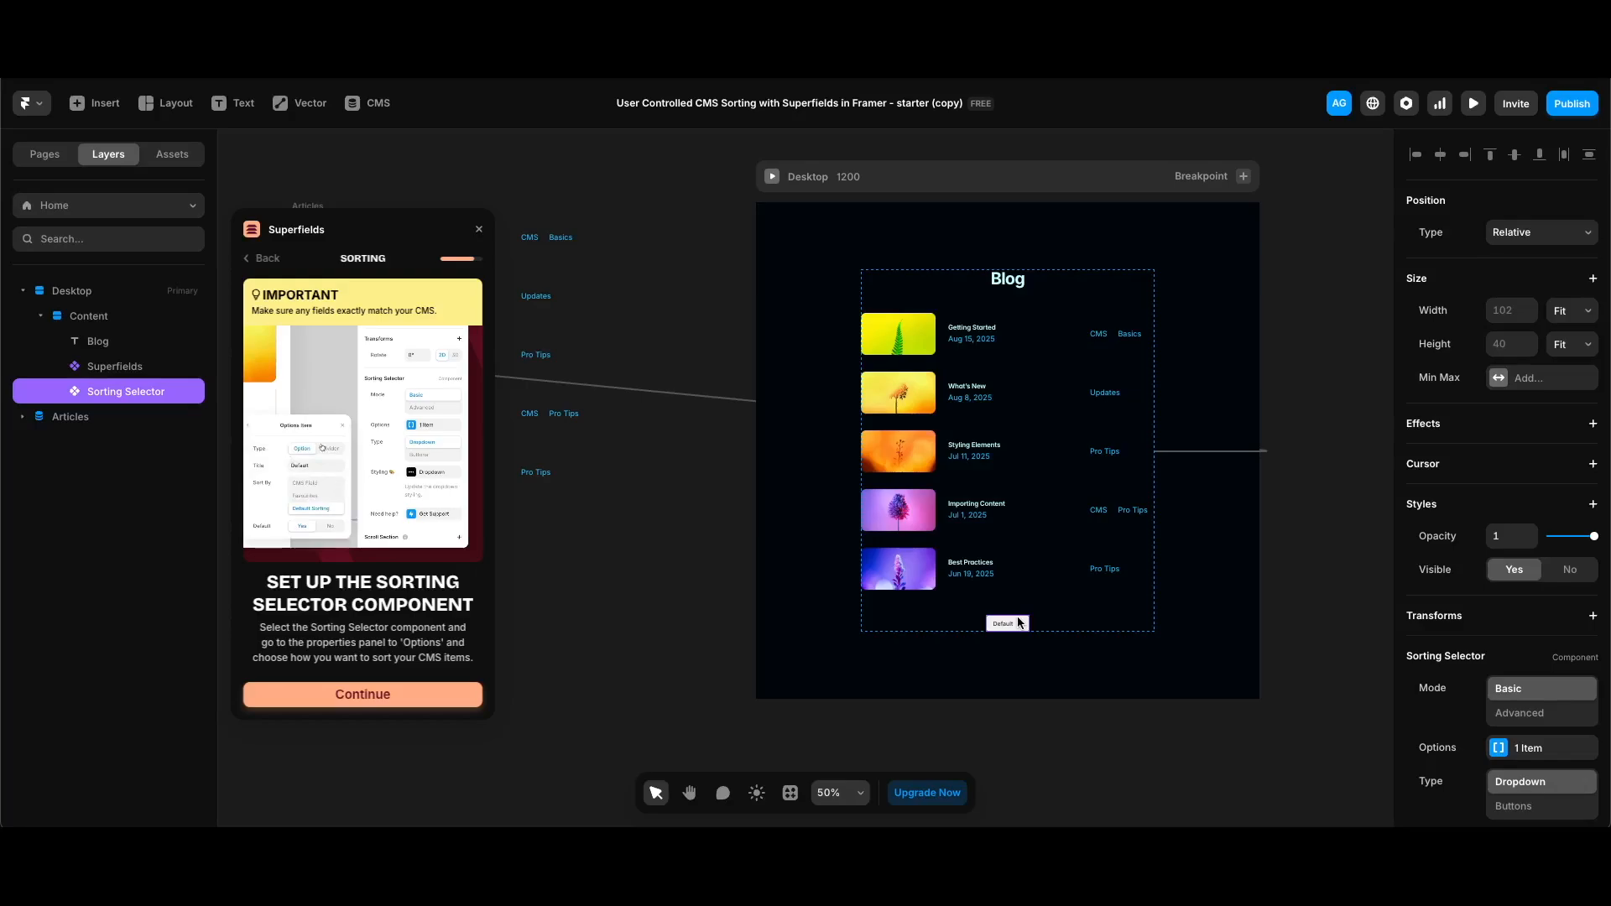
pyautogui.hotkey('ctrl', '[')
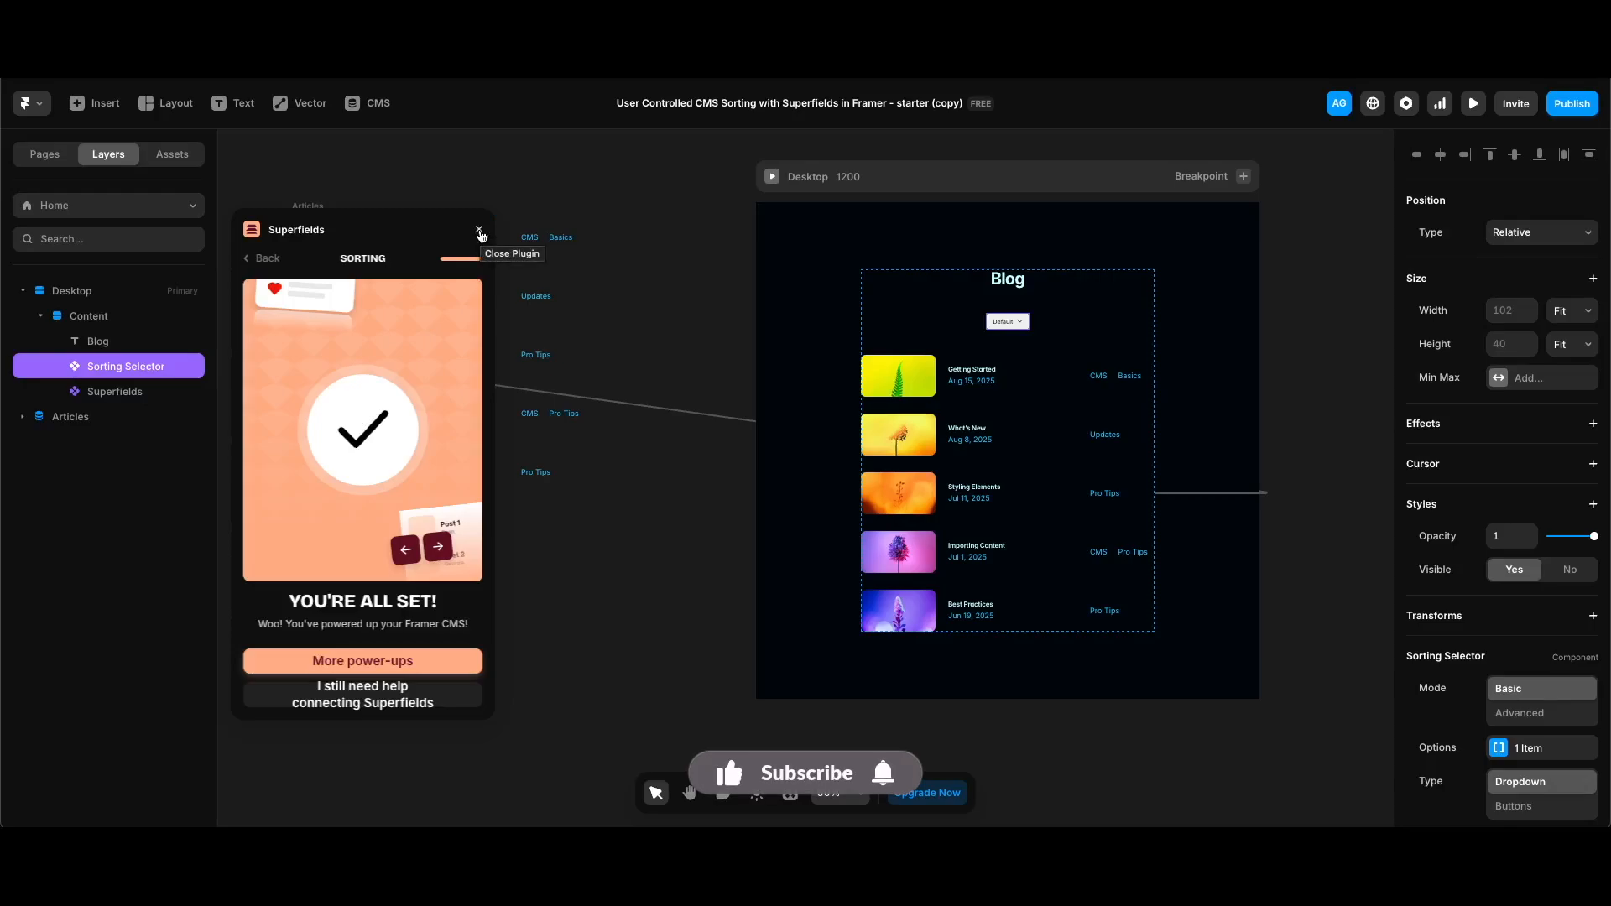
pyautogui.click(479, 231)
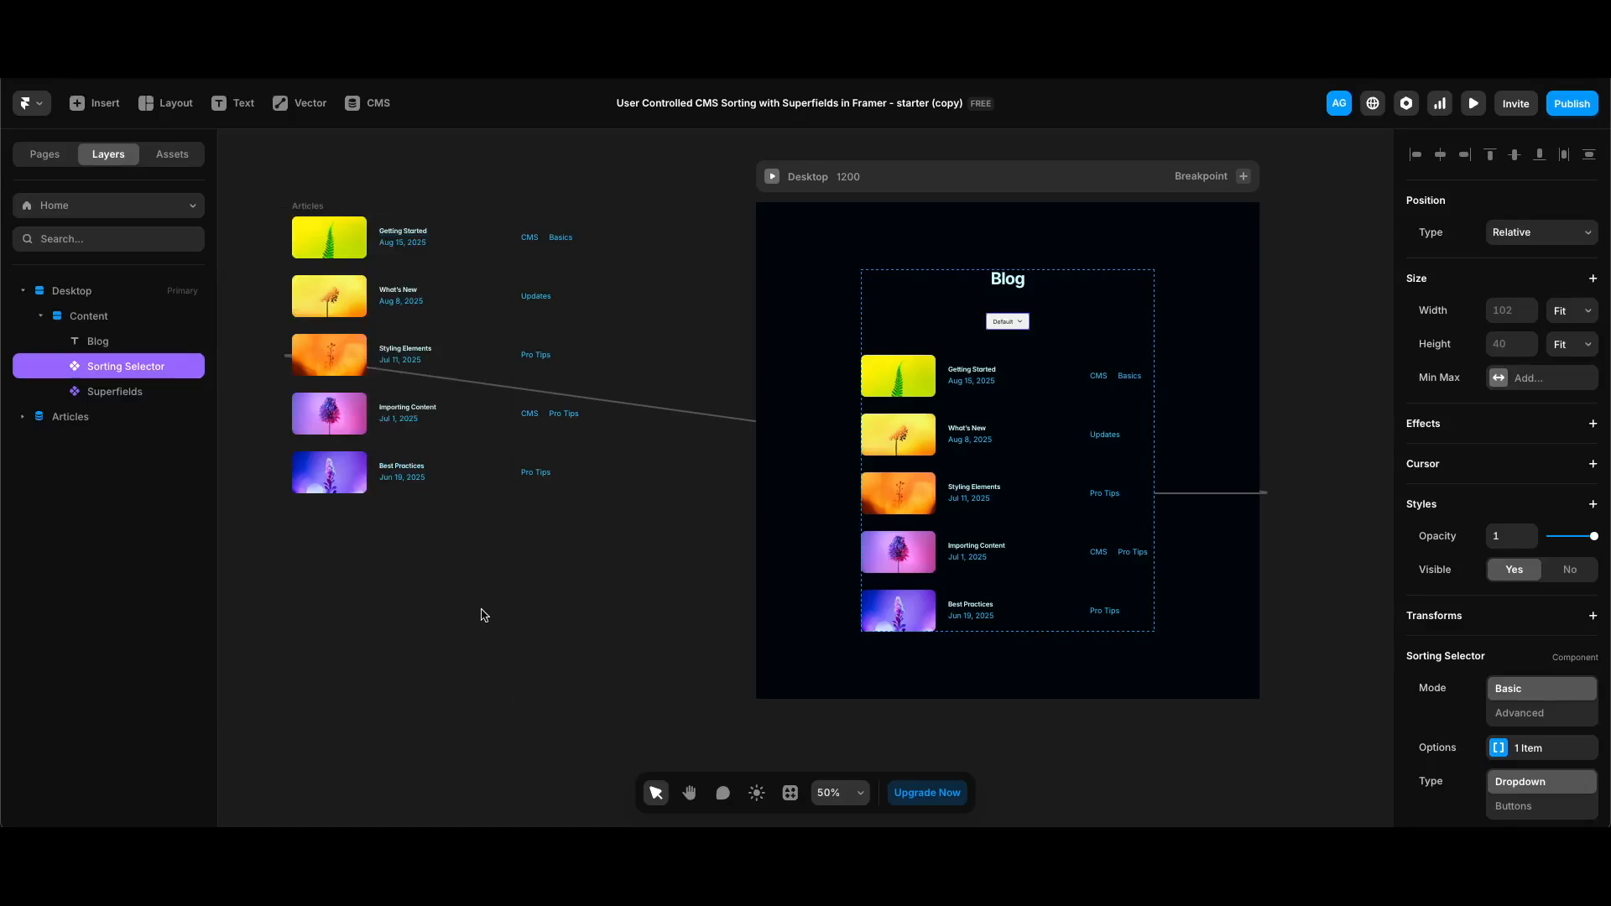
# Change the Sorting Selector dropdown's fill to the Dark Blue color style.
pyautogui.scroll(-3, 1493, 667)
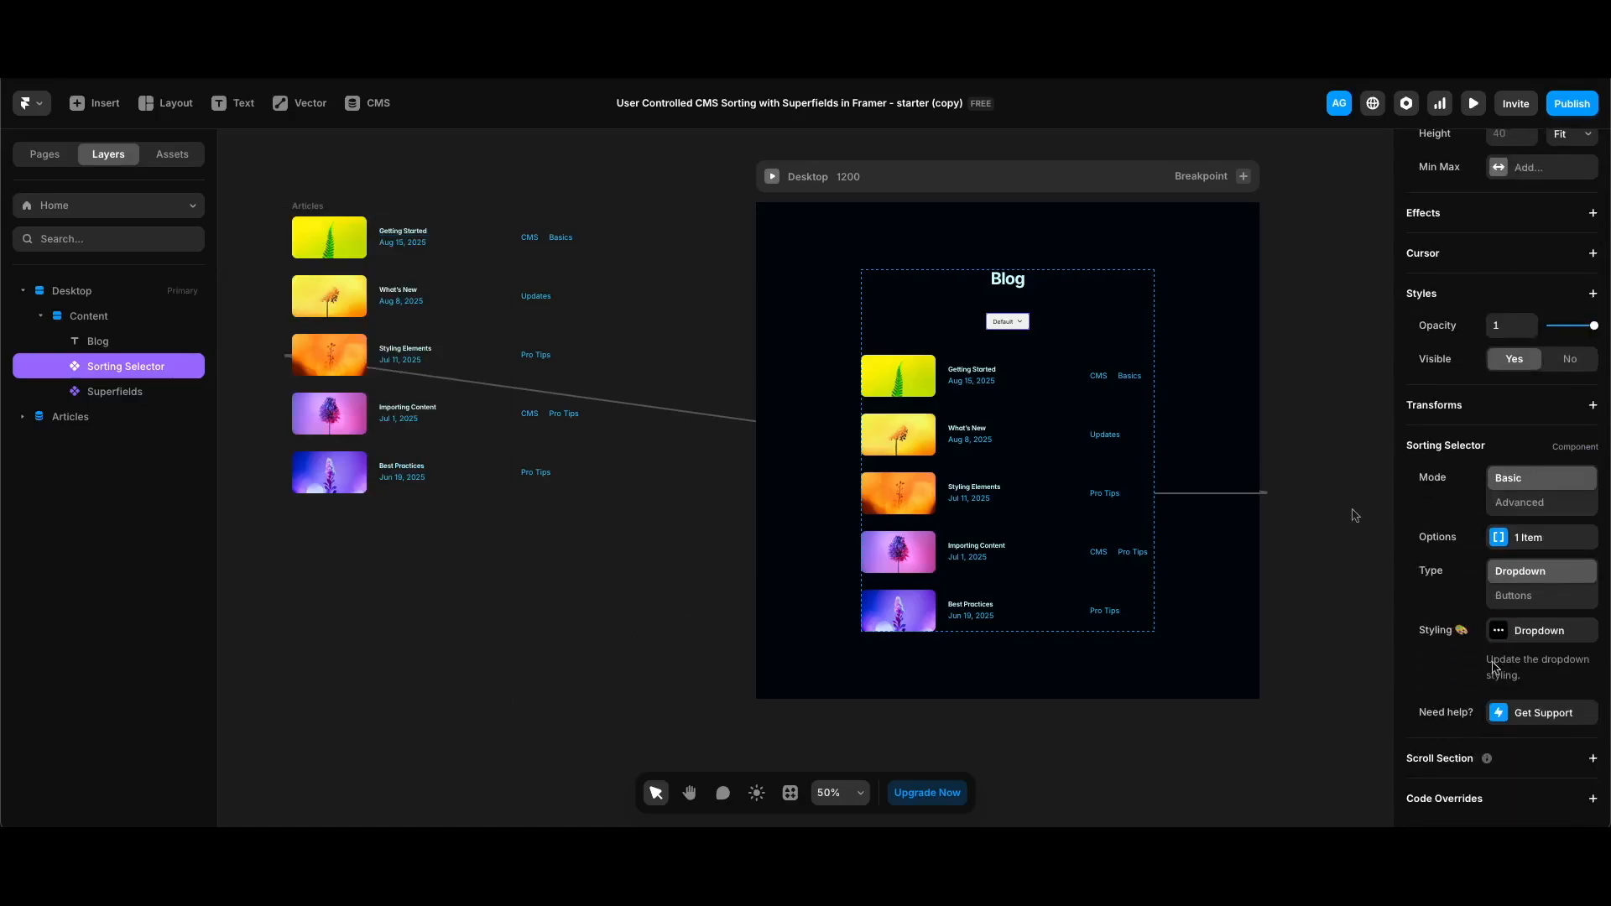
pyautogui.scroll(5, 1116, 321)
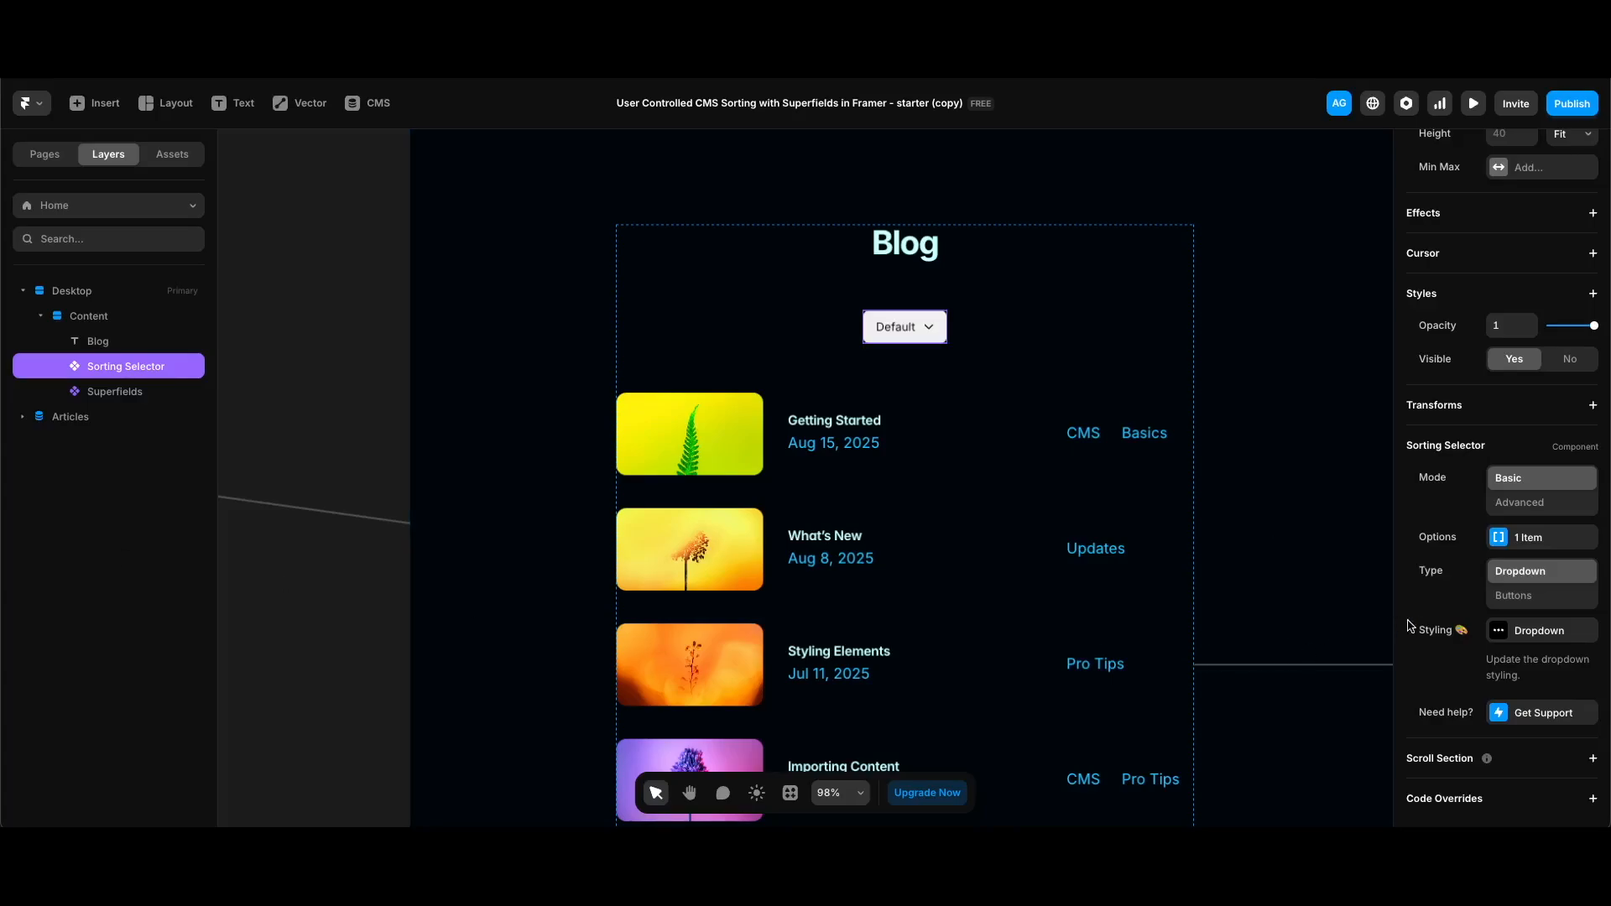
pyautogui.click(1536, 634)
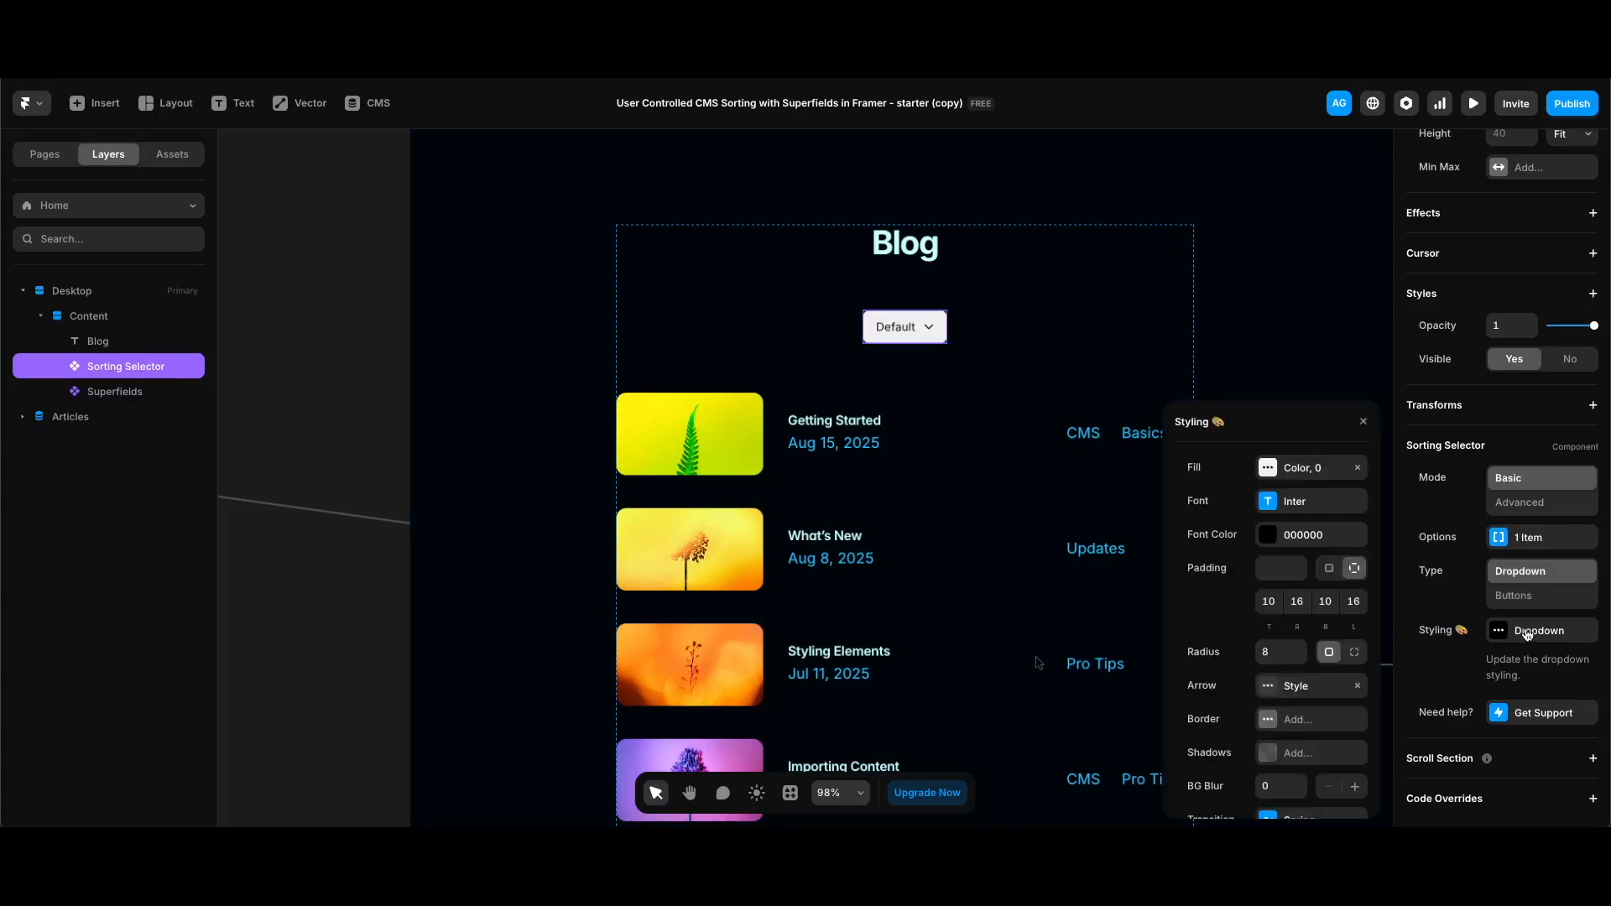
pyautogui.click(1301, 471)
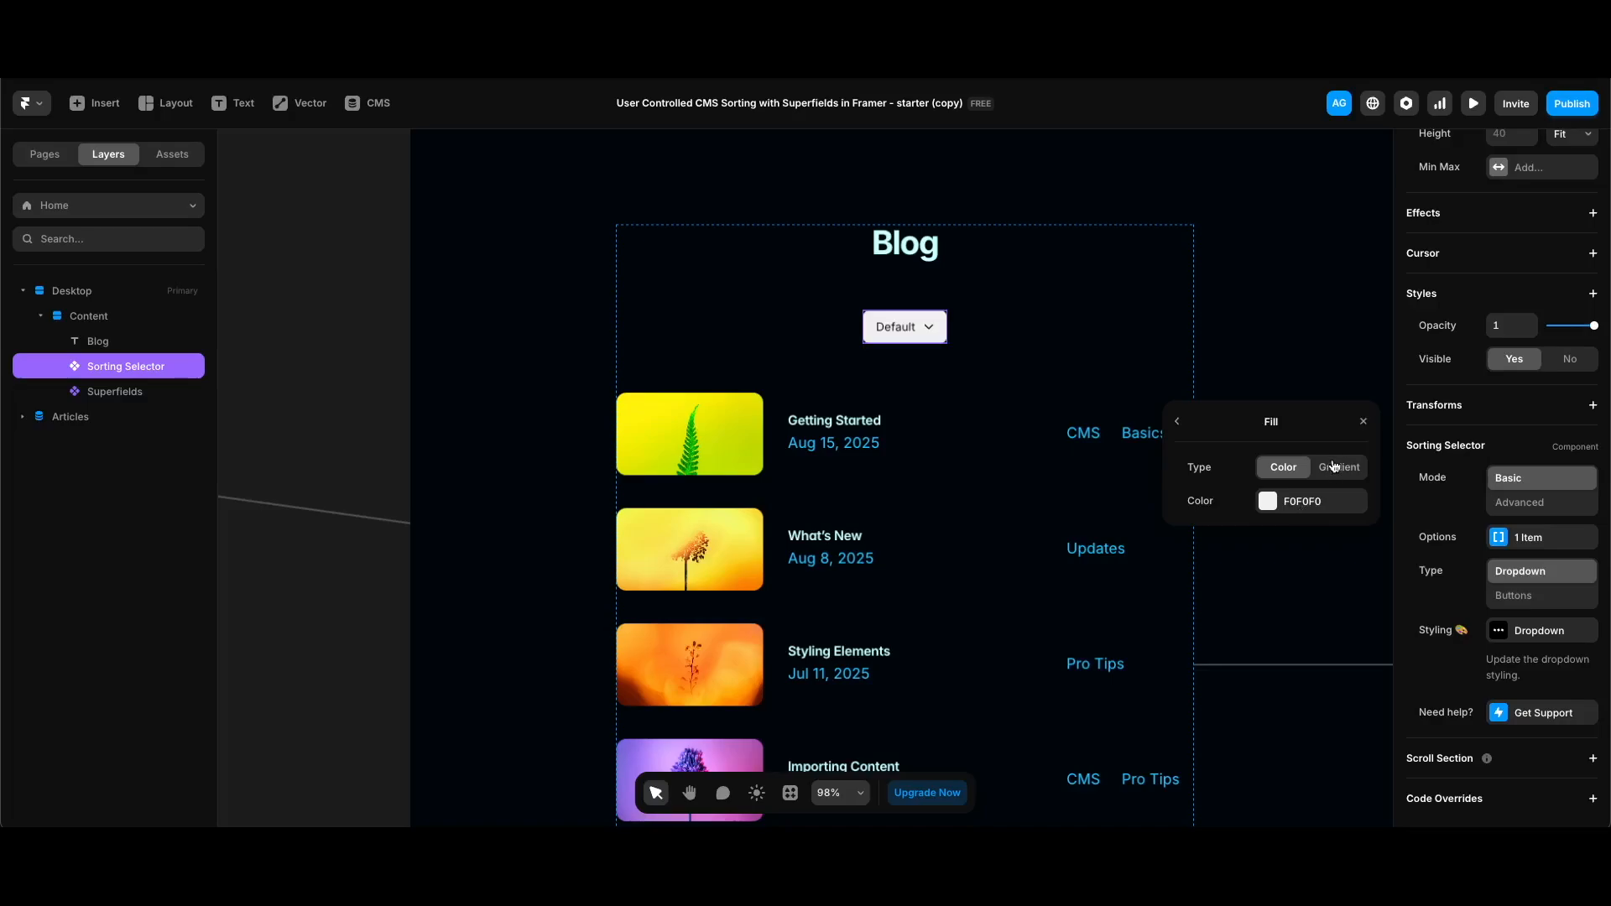
pyautogui.click(1325, 507)
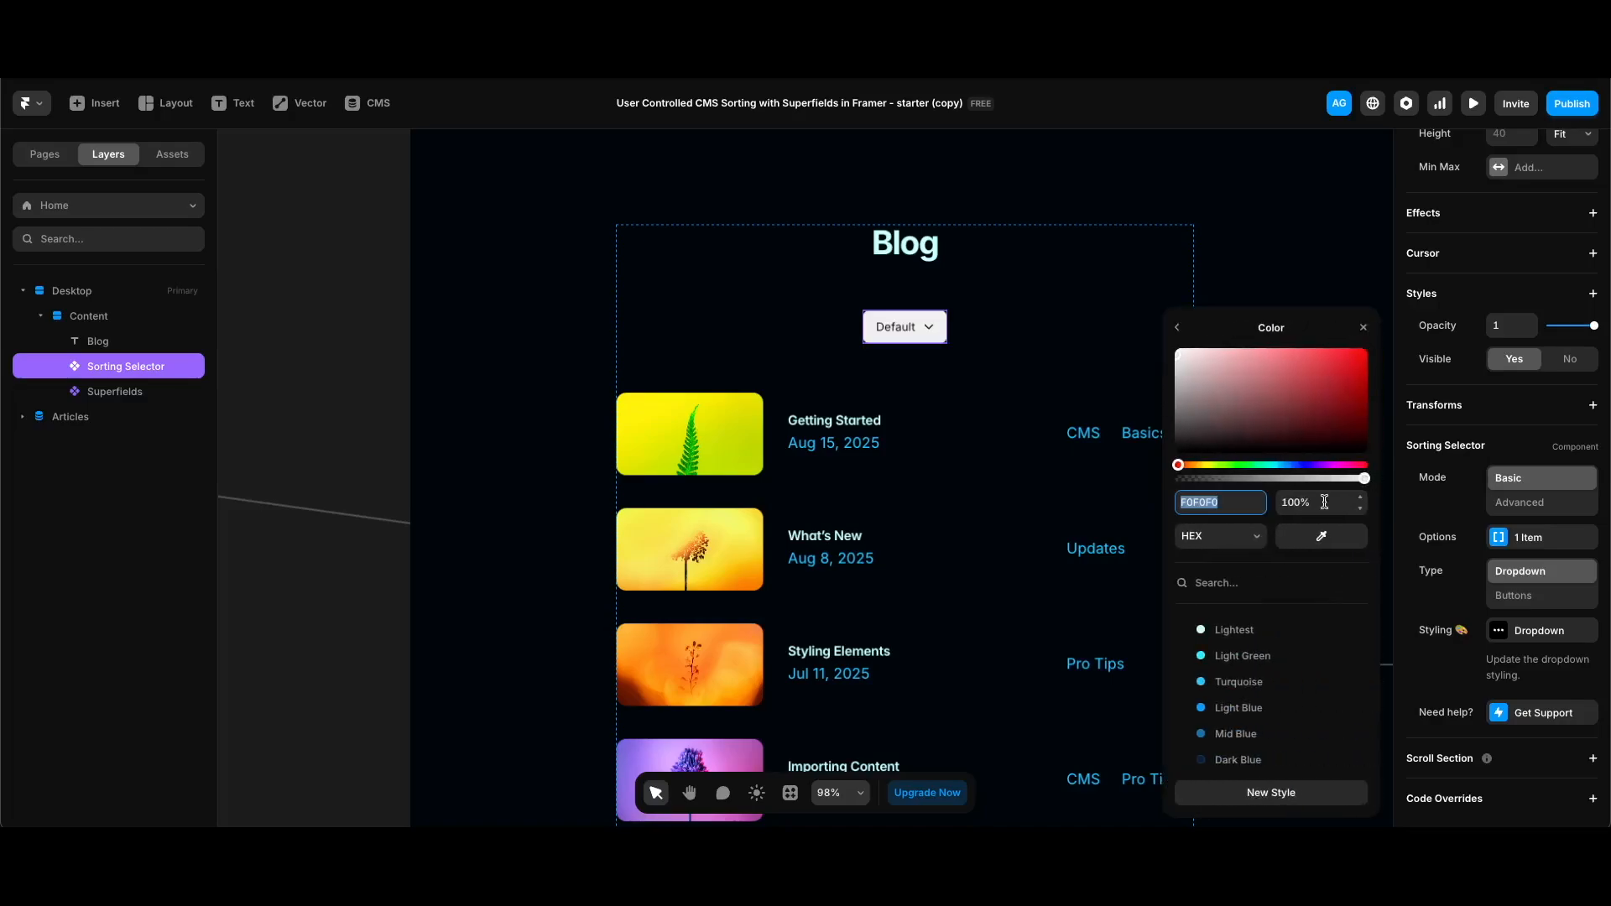
pyautogui.click(1263, 731)
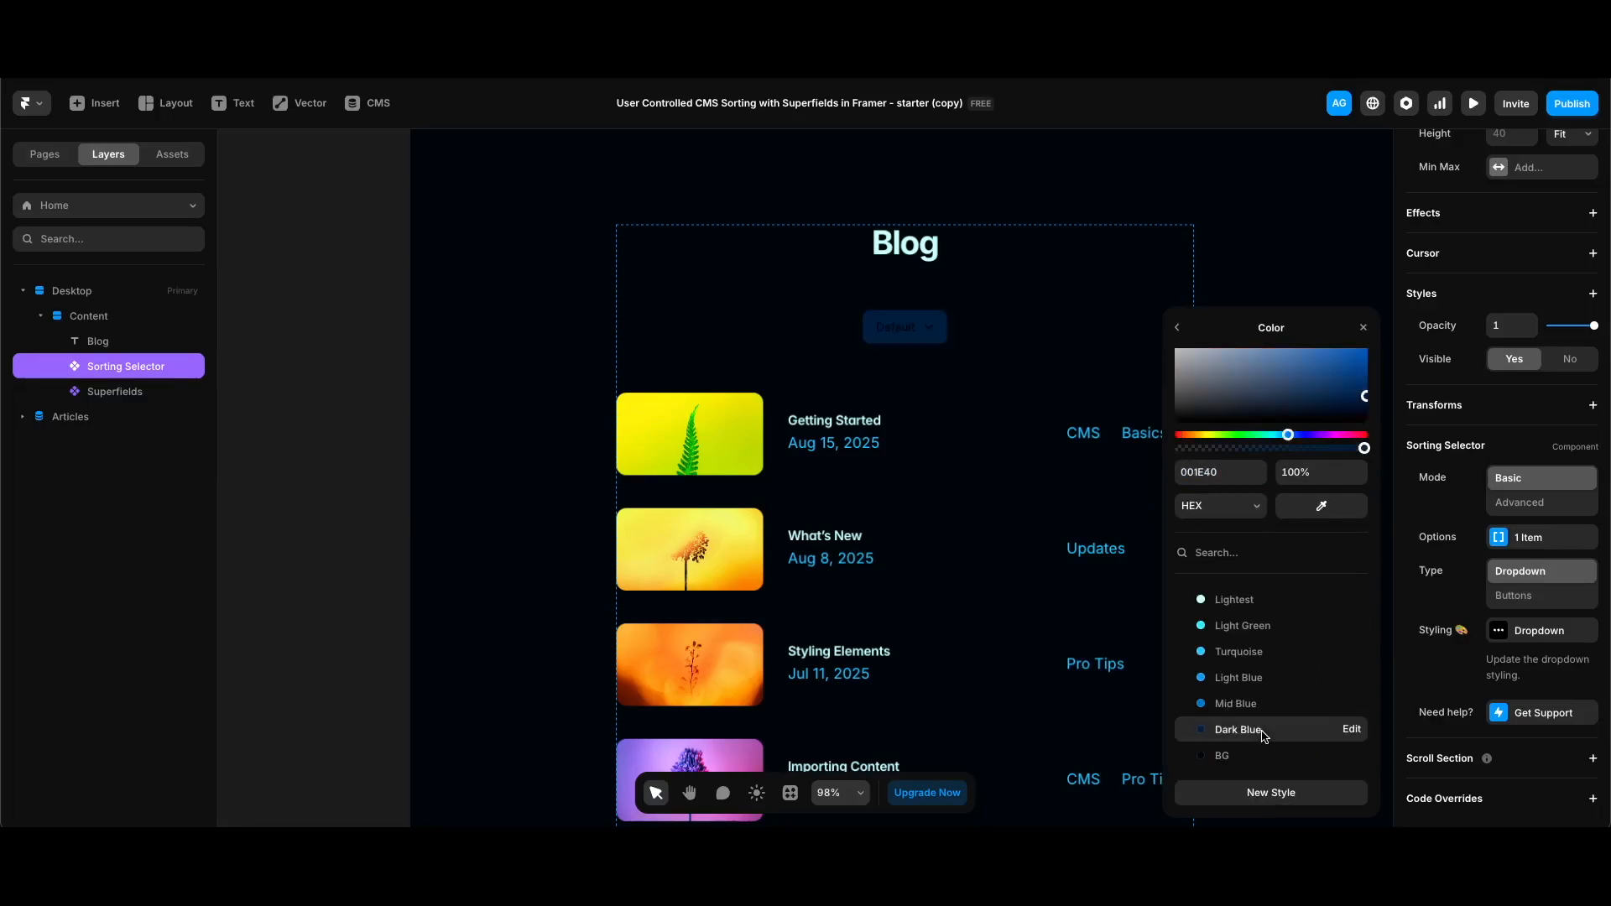
pyautogui.click(1174, 330)
pyautogui.click(1175, 330)
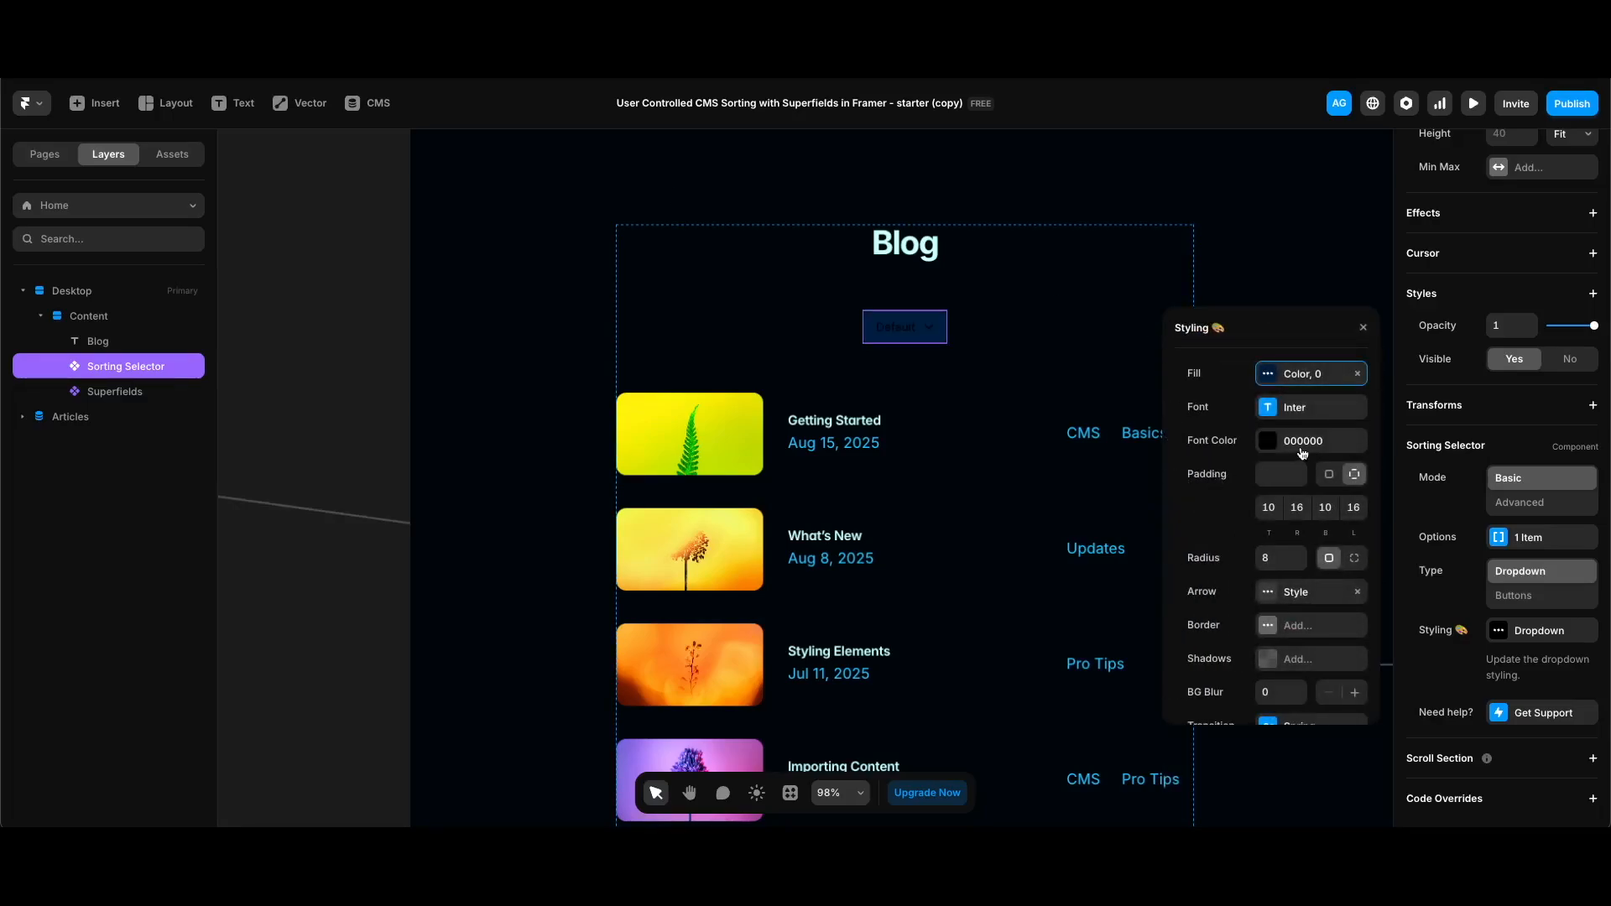
# Set the Sorting Selector dropdown's font color to the Lightest color style and close its styling settings.
pyautogui.click(1302, 453)
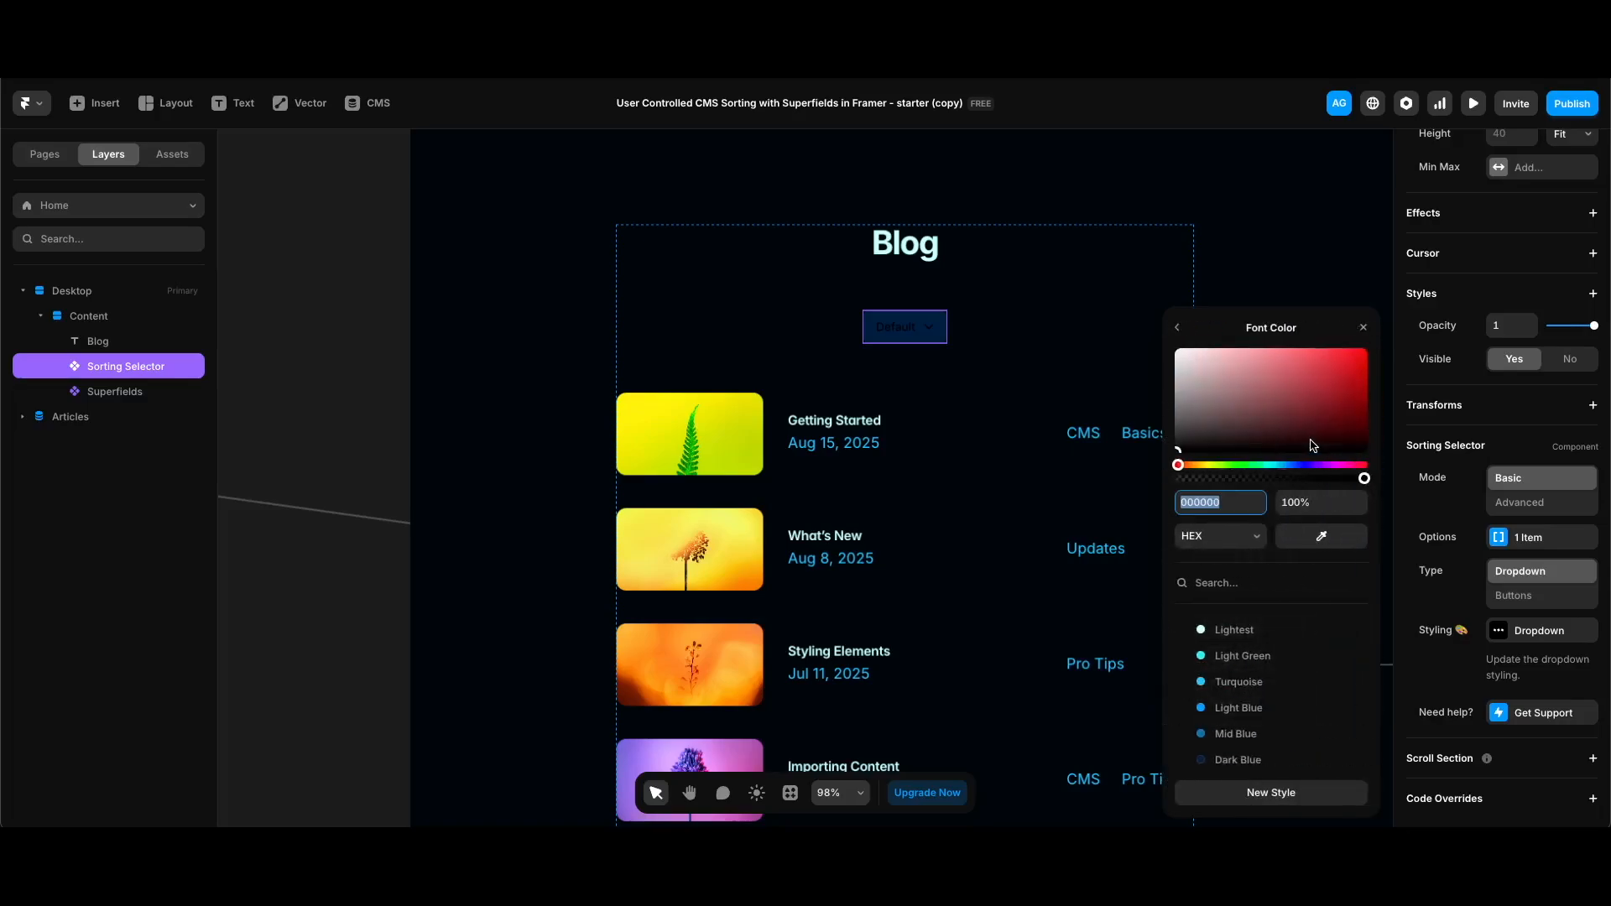
pyautogui.click(1238, 635)
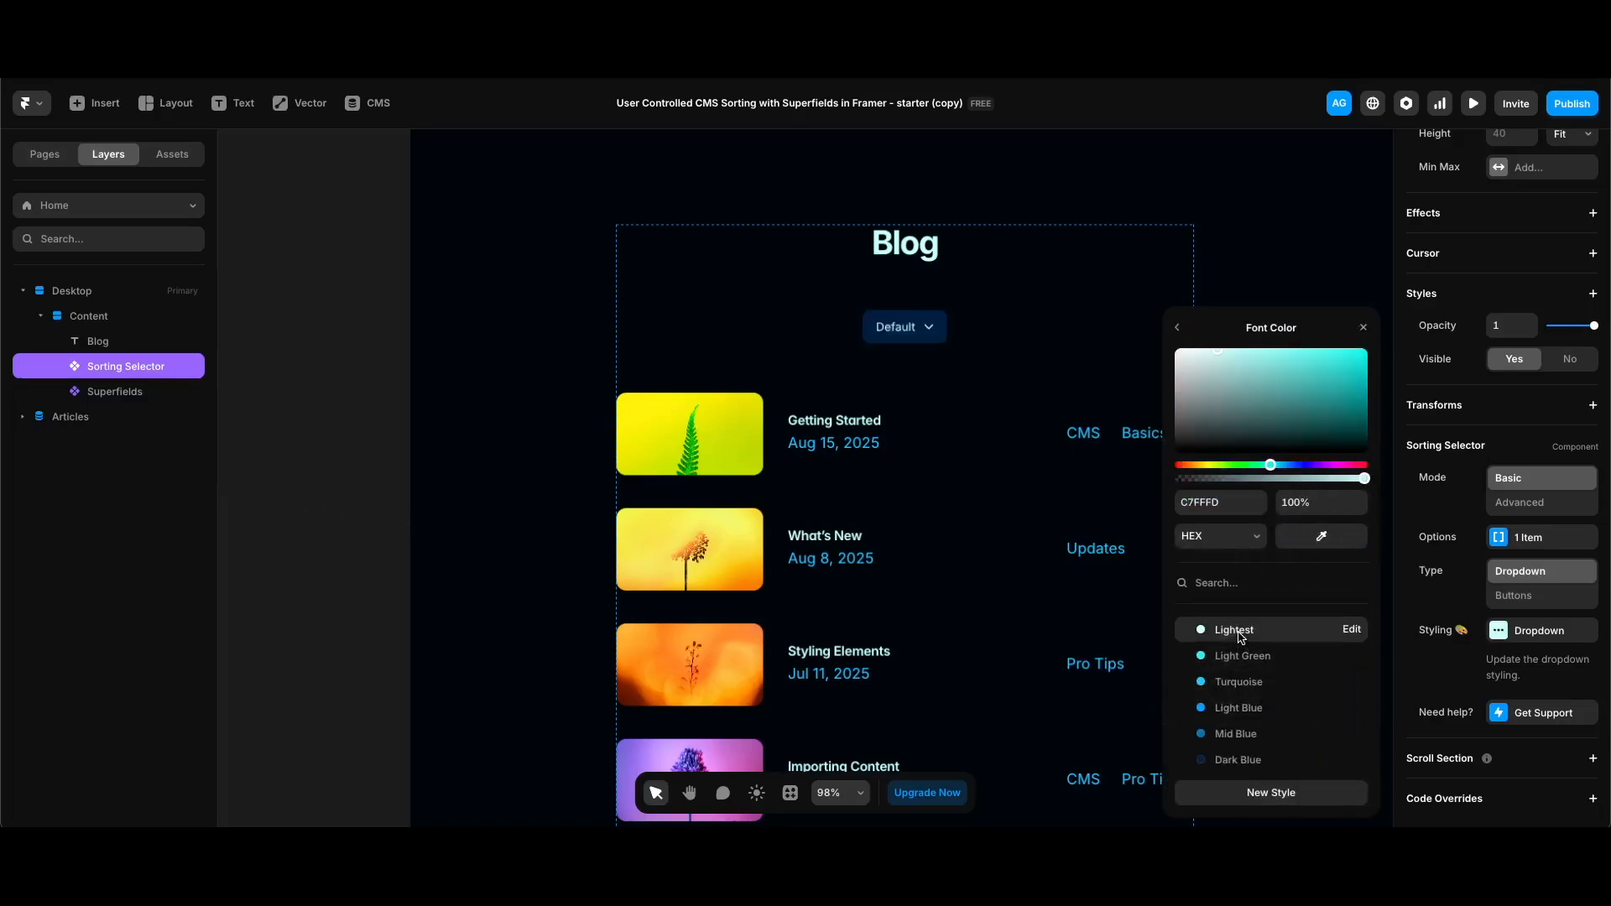
pyautogui.click(1177, 328)
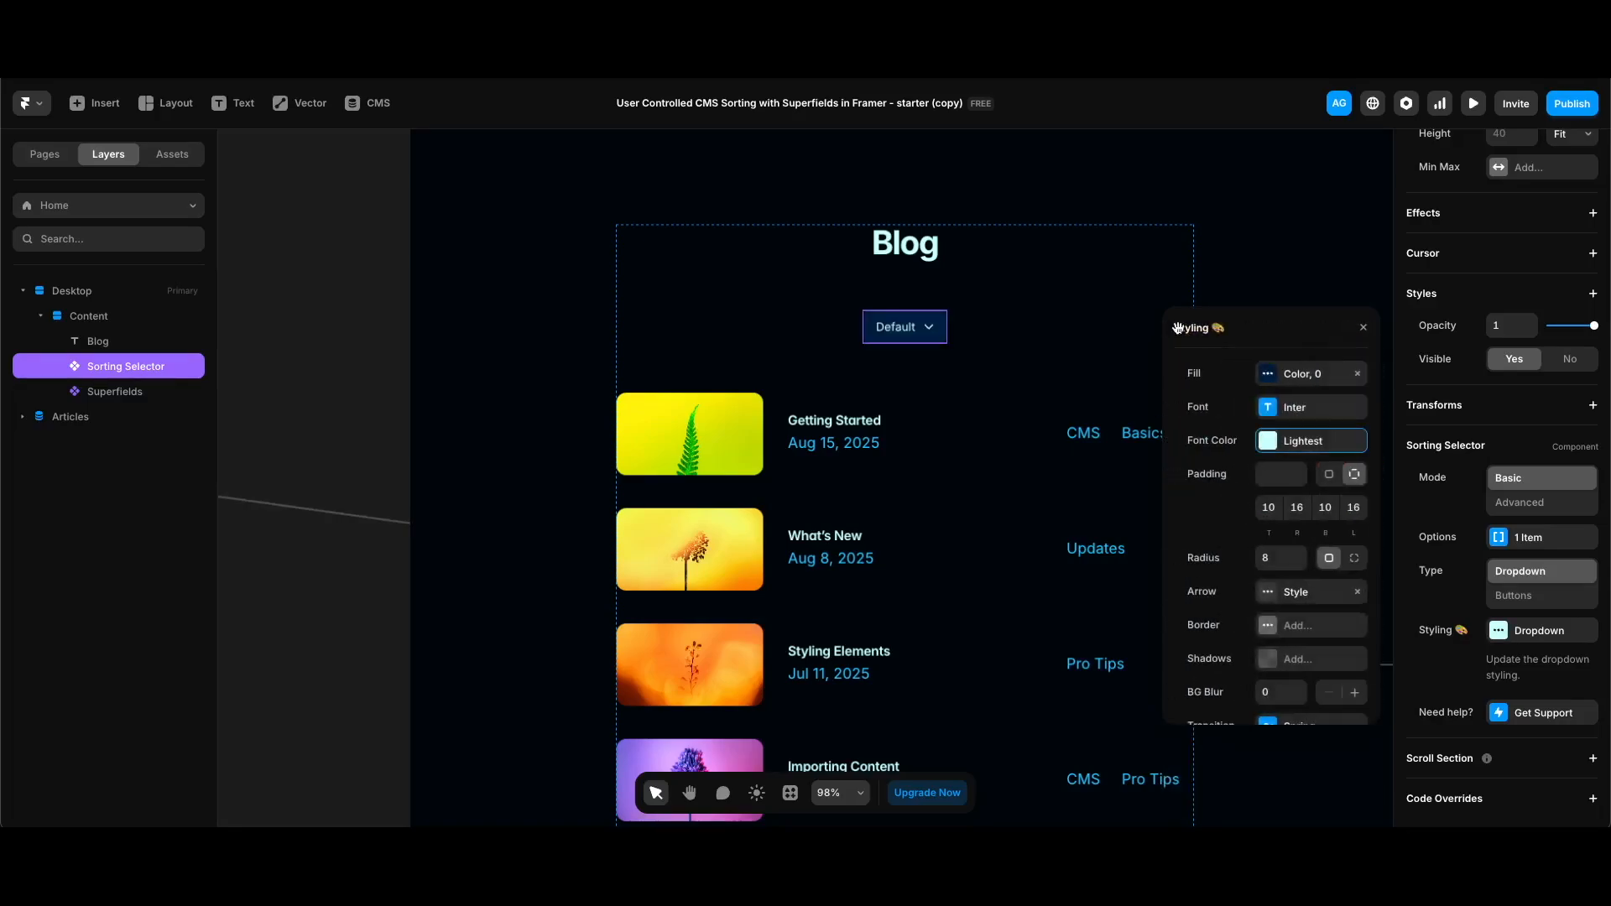
pyautogui.click(1362, 328)
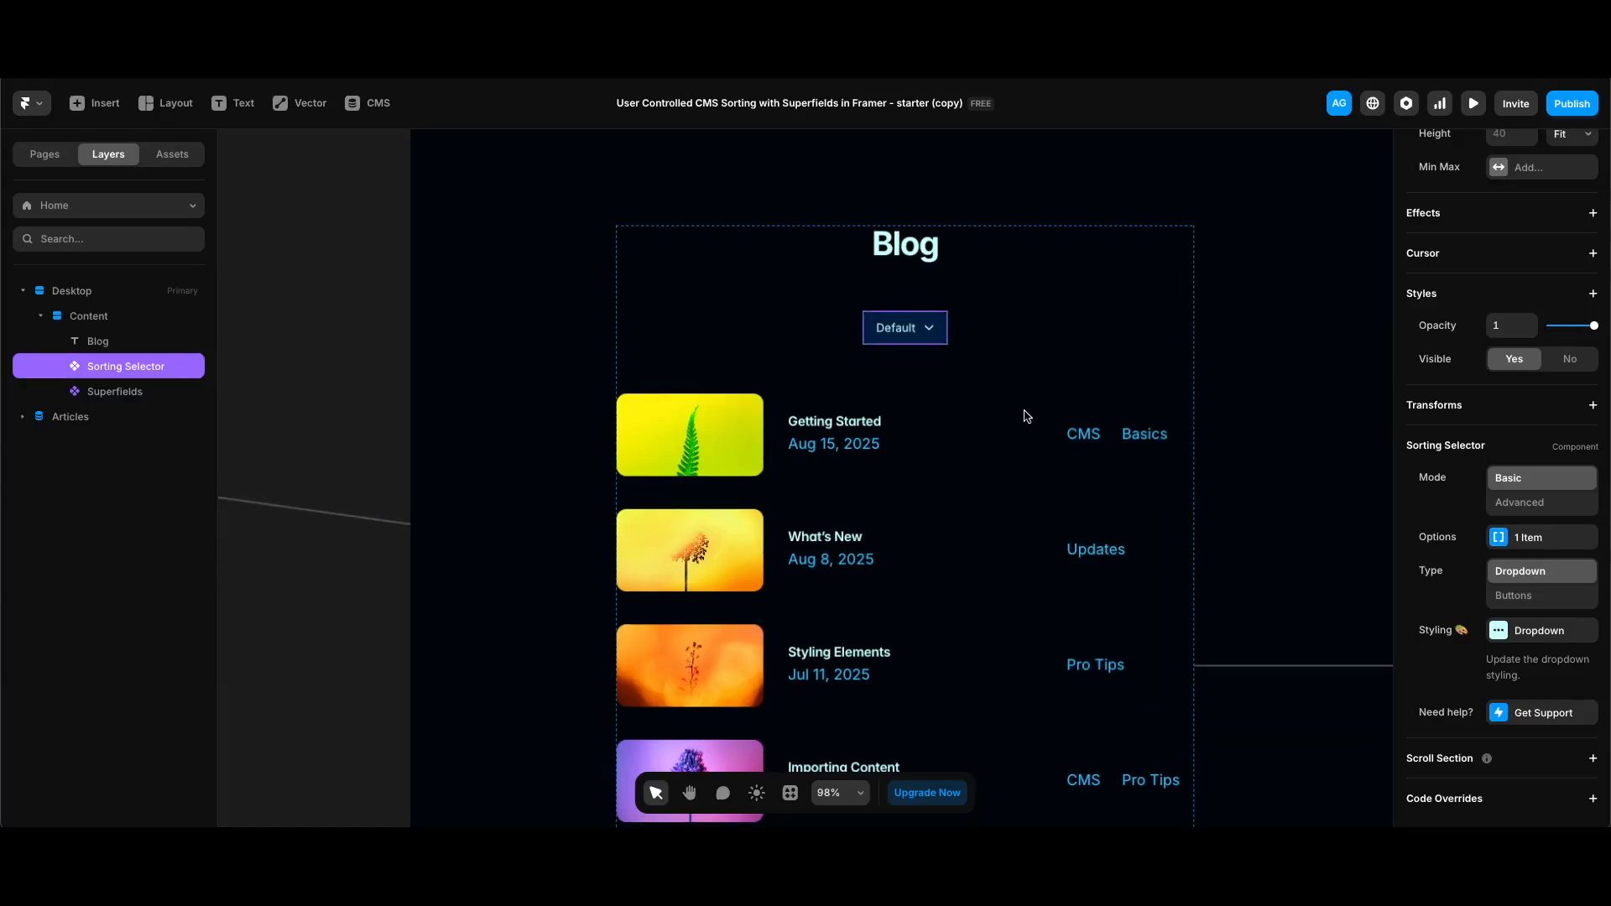
# Change the title of the Sorting Selector's default option to "Newest First".
pyautogui.click(1542, 540)
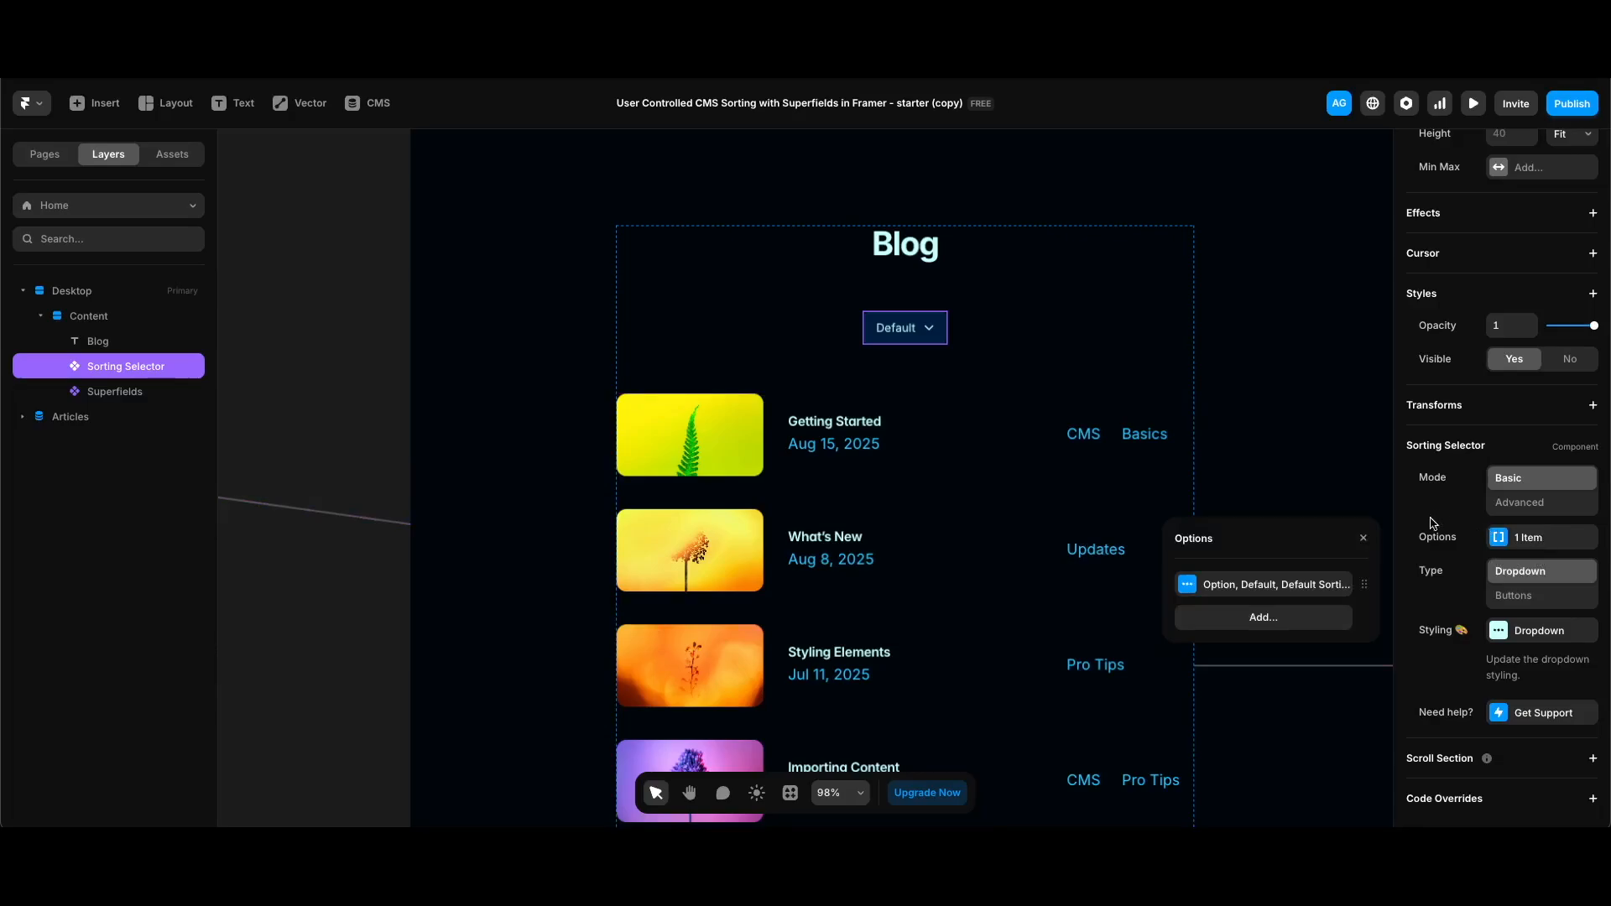
pyautogui.click(1275, 585)
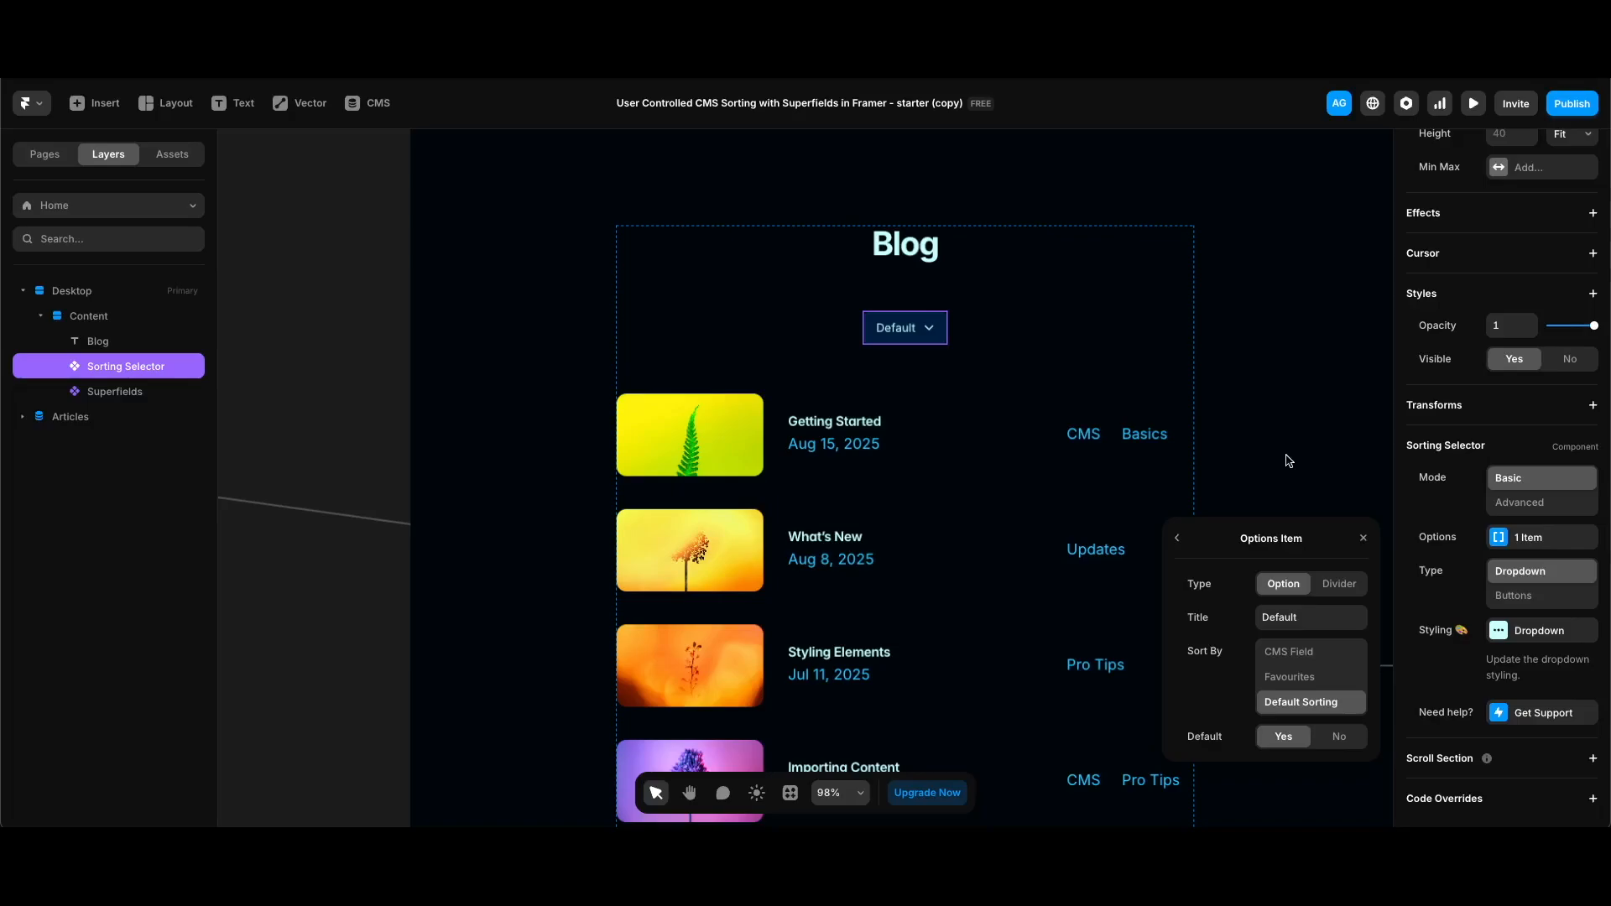
pyautogui.click(1318, 615)
pyautogui.write('Newest First')
pyautogui.press('Return')
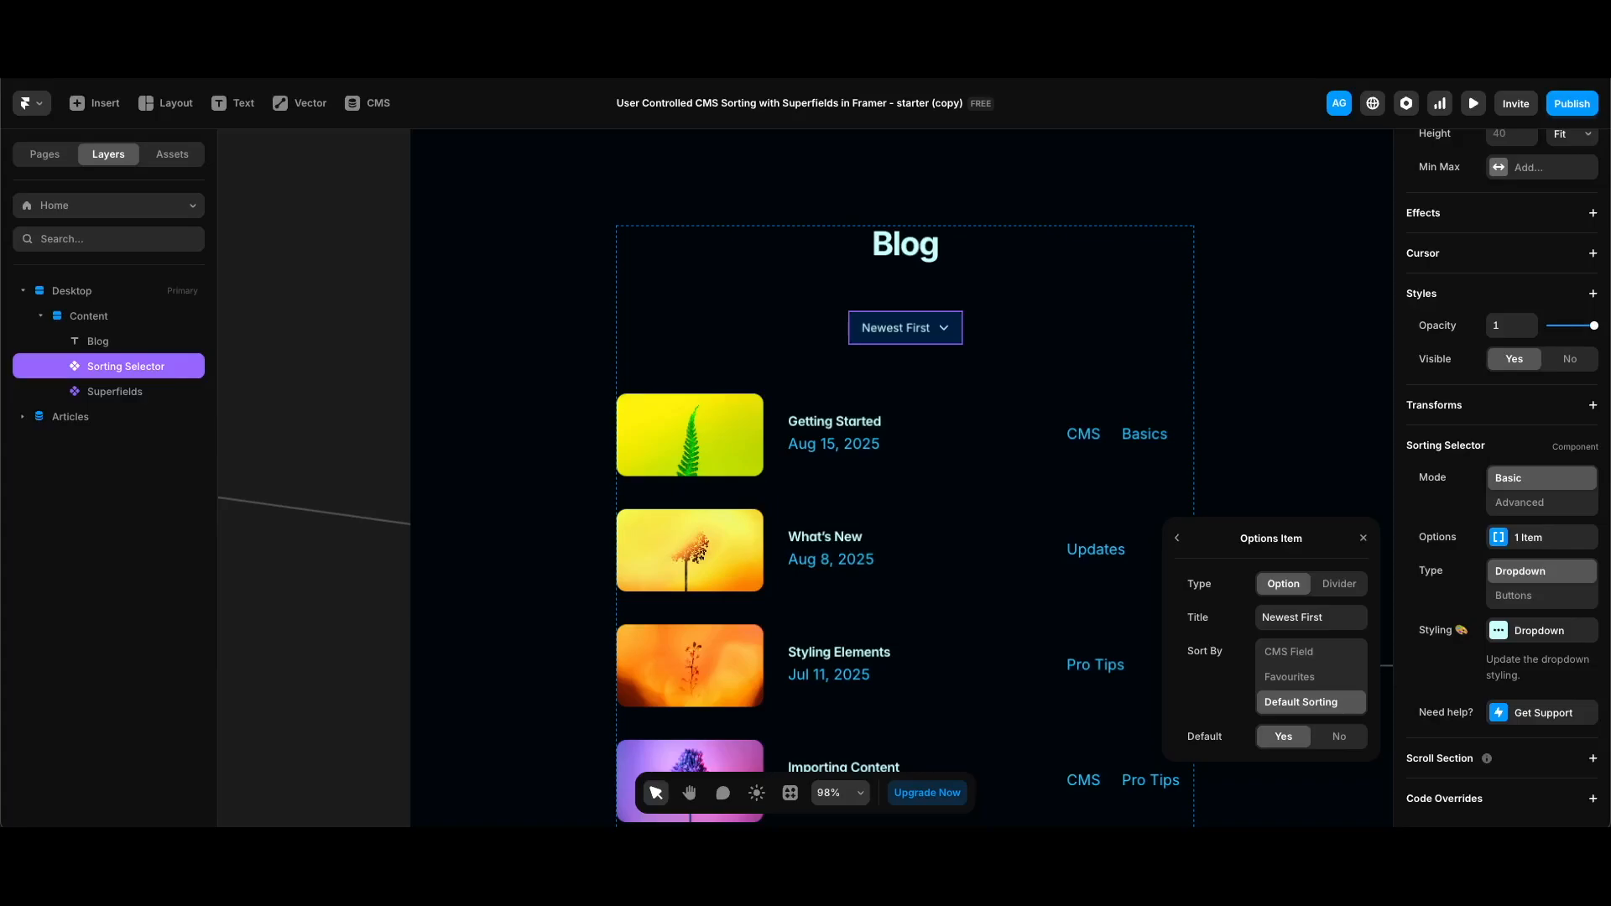
# Set the Newest First option to sort by CMS Field and open the CMS to check the Articles collection's field names.
pyautogui.click(1307, 653)
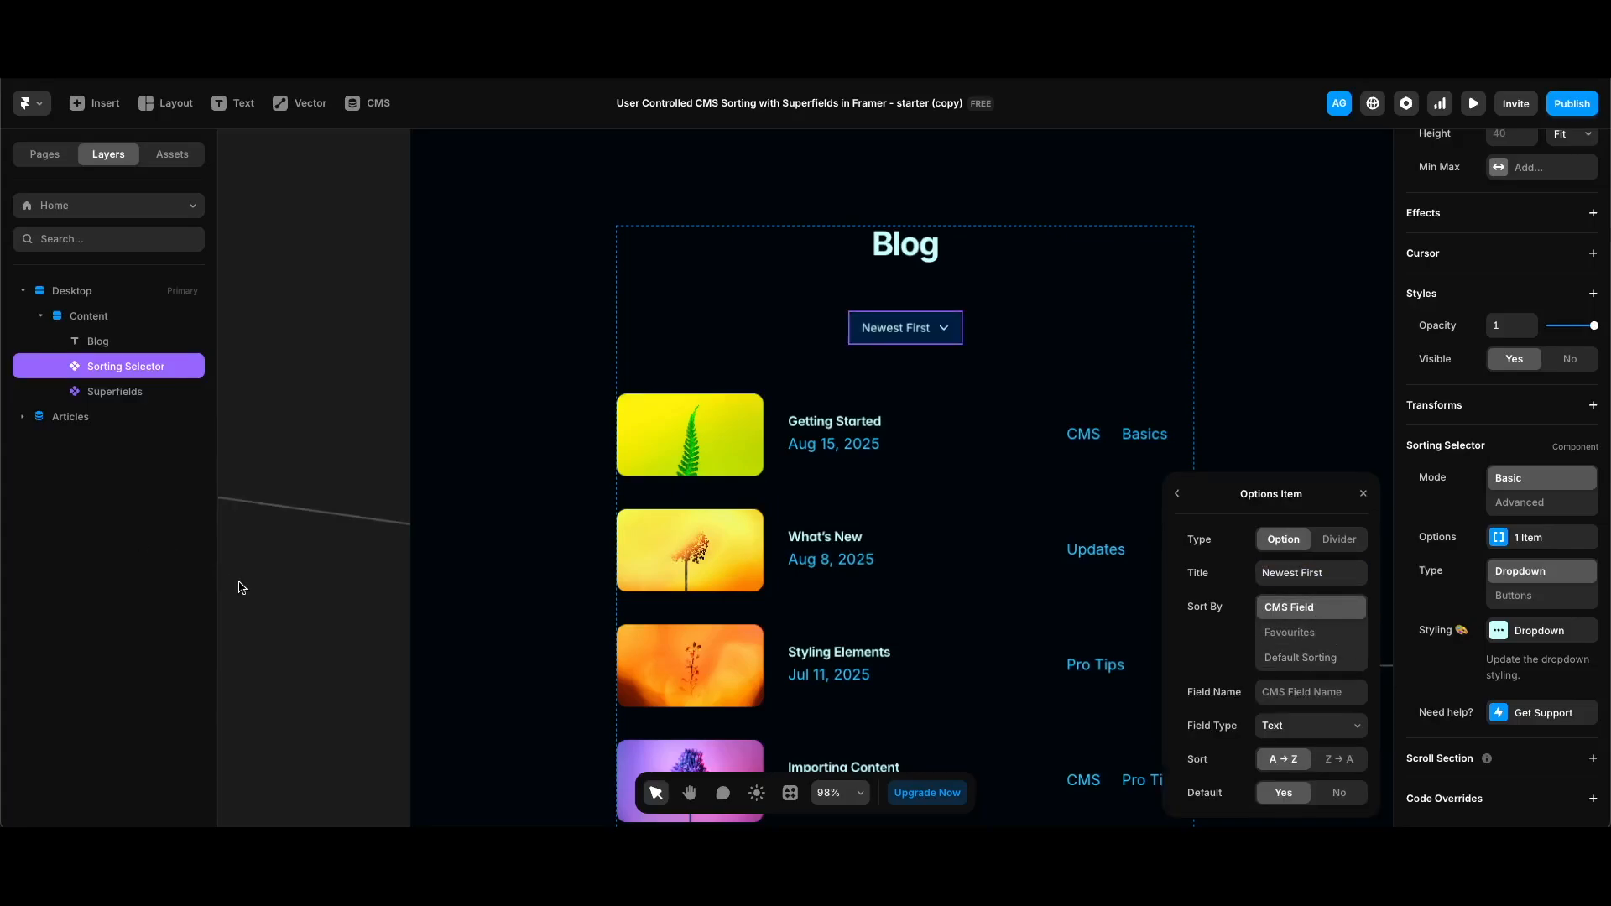
pyautogui.scroll(1, 239, 587)
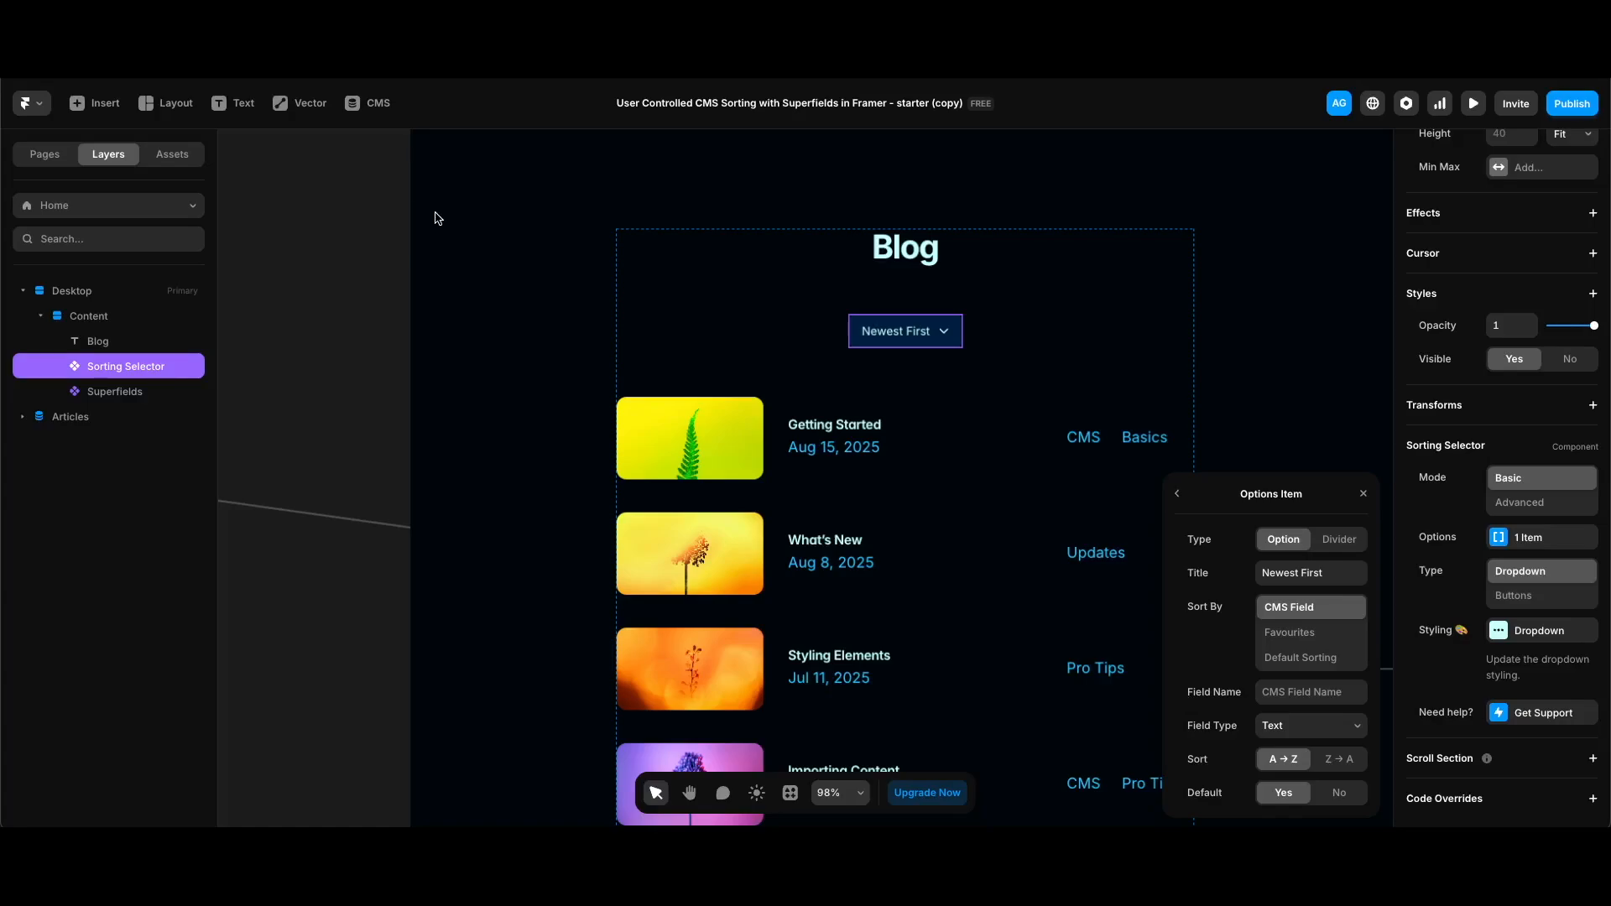
pyautogui.click(373, 102)
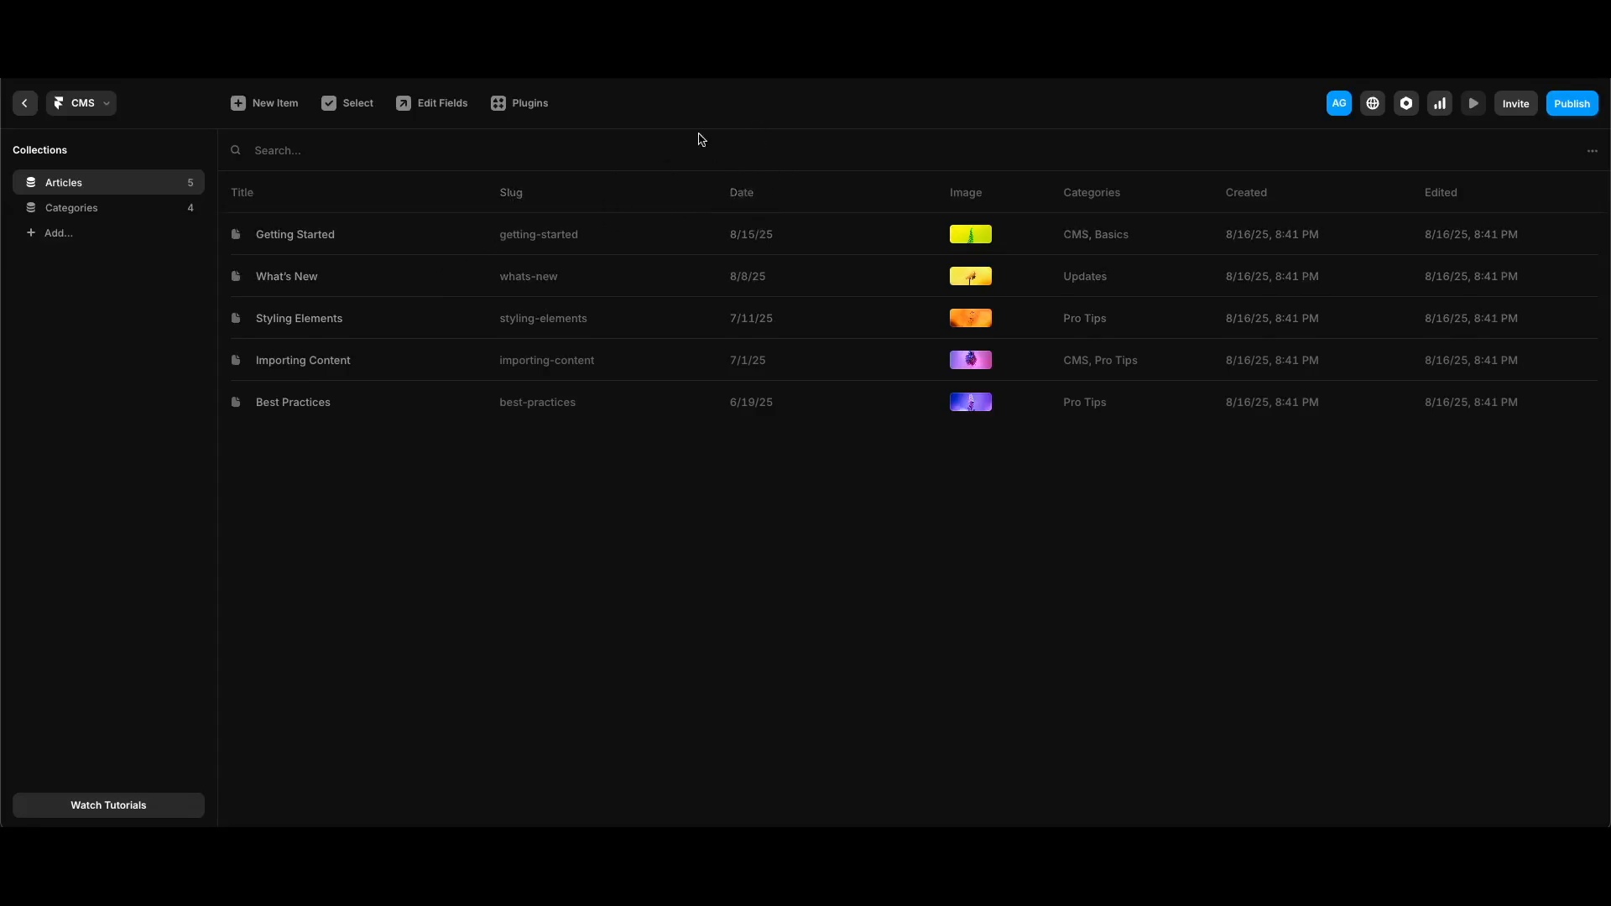
# Return to the page from the CMS and set the Newest First option's CMS field name to "Date".
pyautogui.click(25, 103)
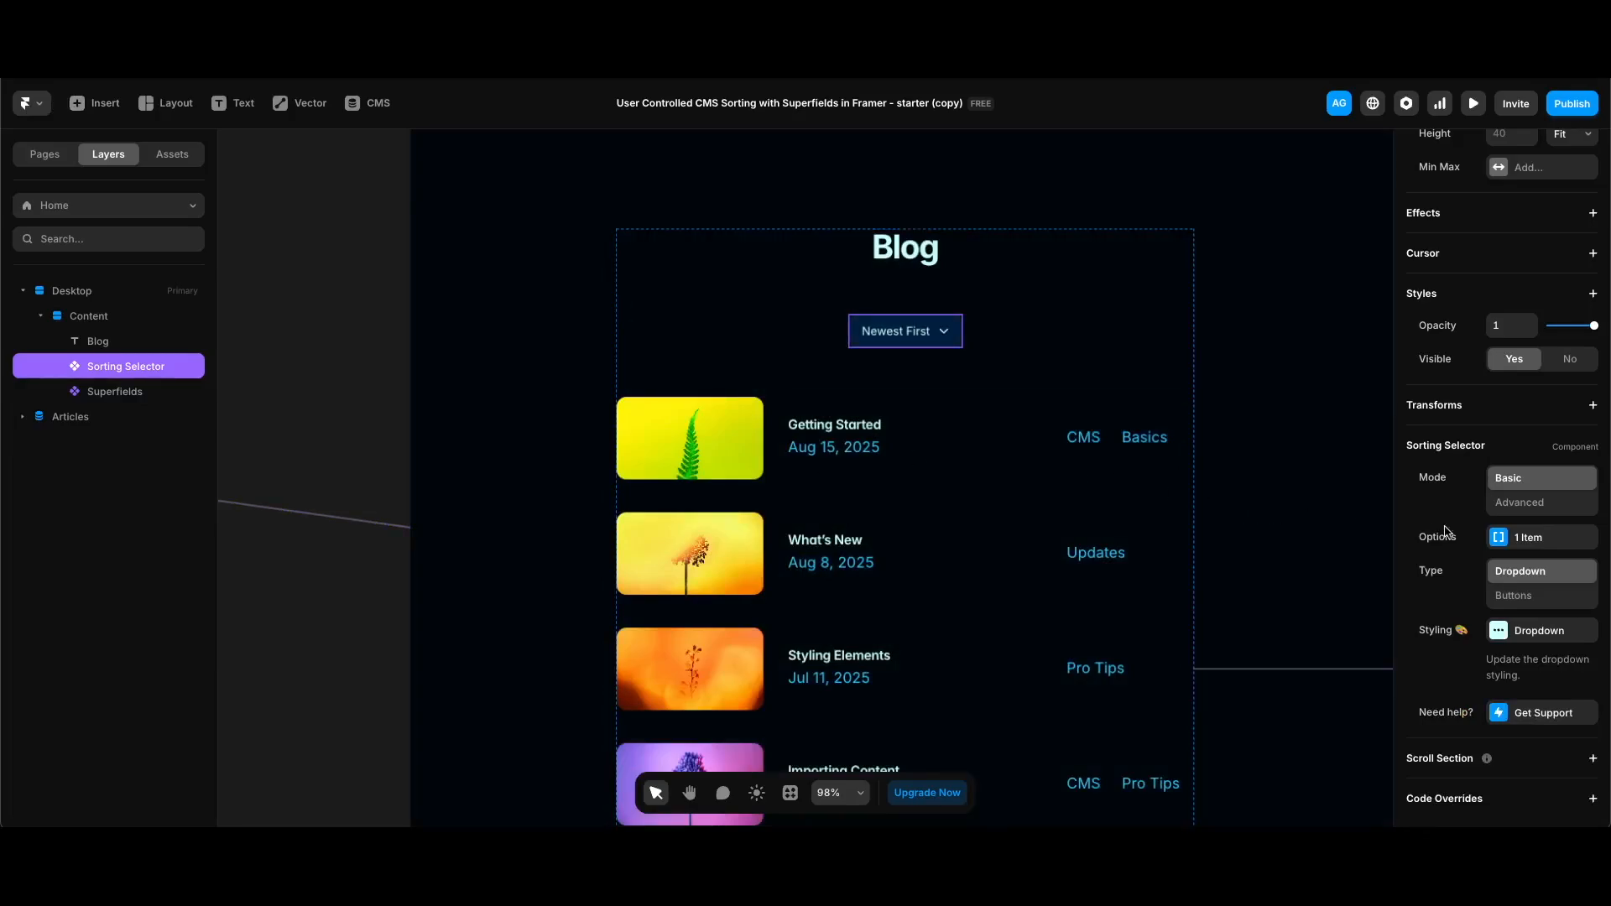
pyautogui.click(1548, 538)
pyautogui.click(1298, 581)
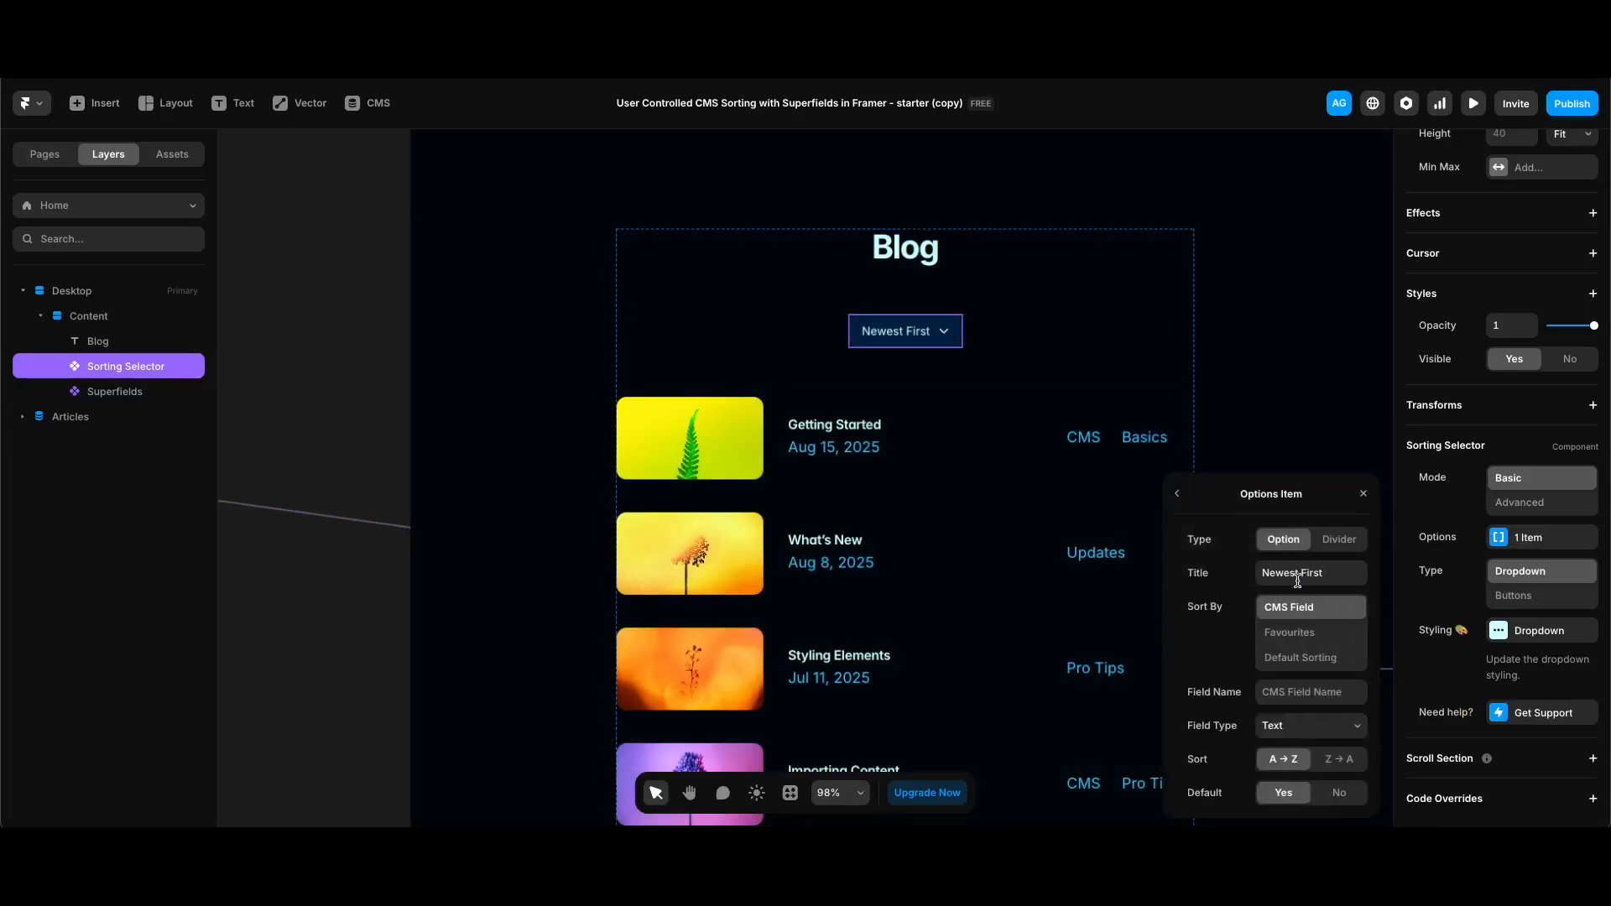
pyautogui.click(1286, 689)
pyautogui.write('Date')
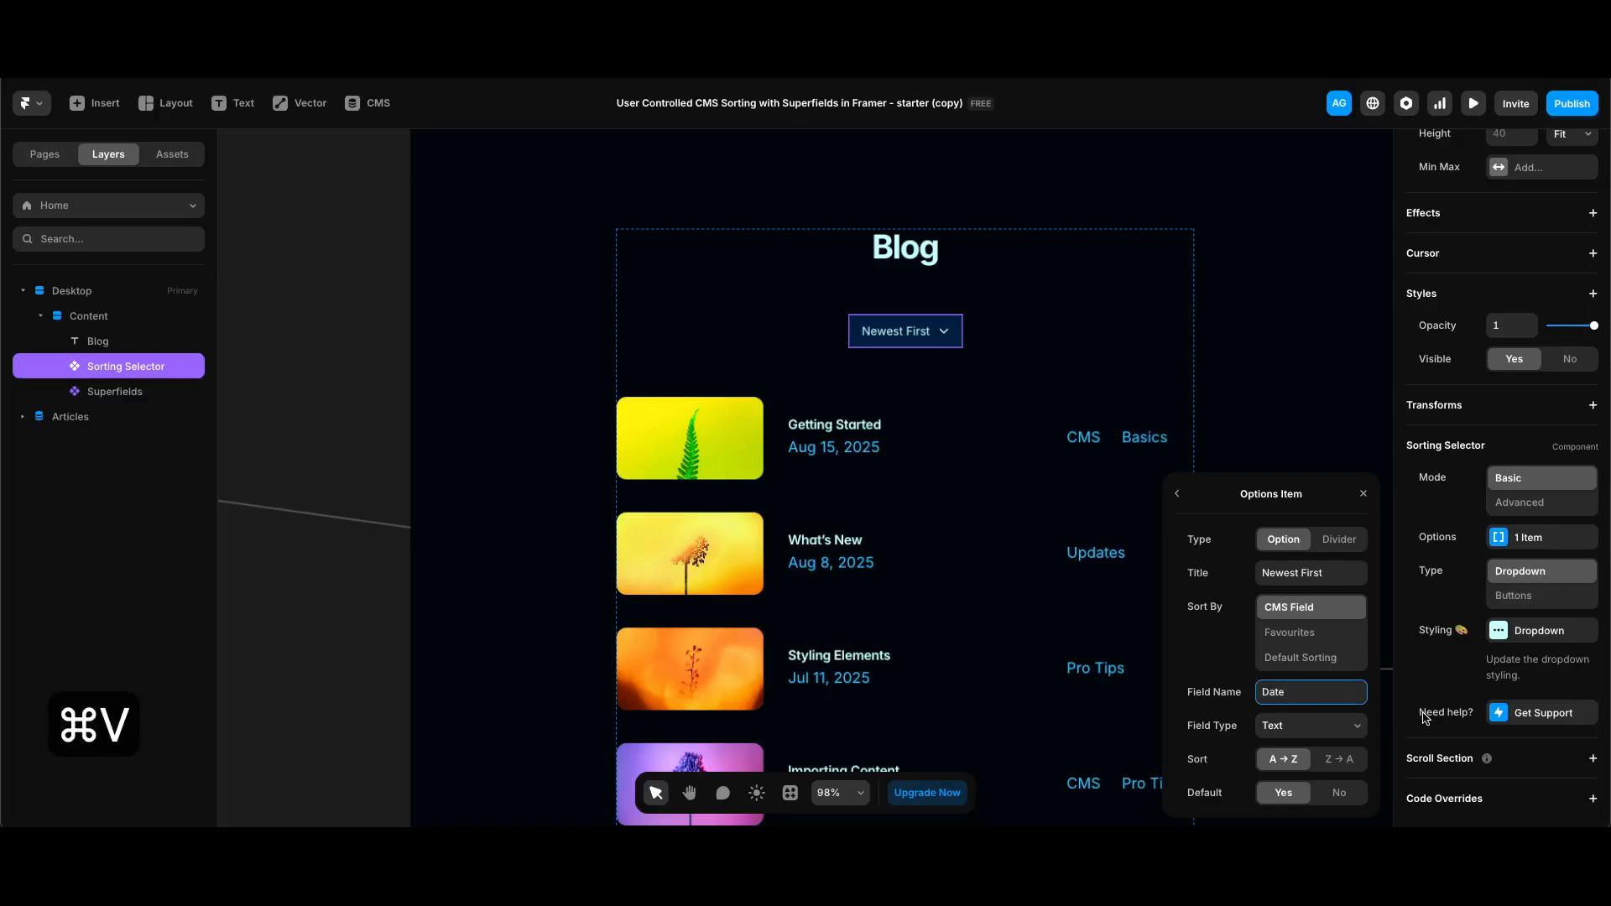
# Set the Newest First option's field type to Date with Descending sort, and briefly preview the page.
pyautogui.click(1291, 733)
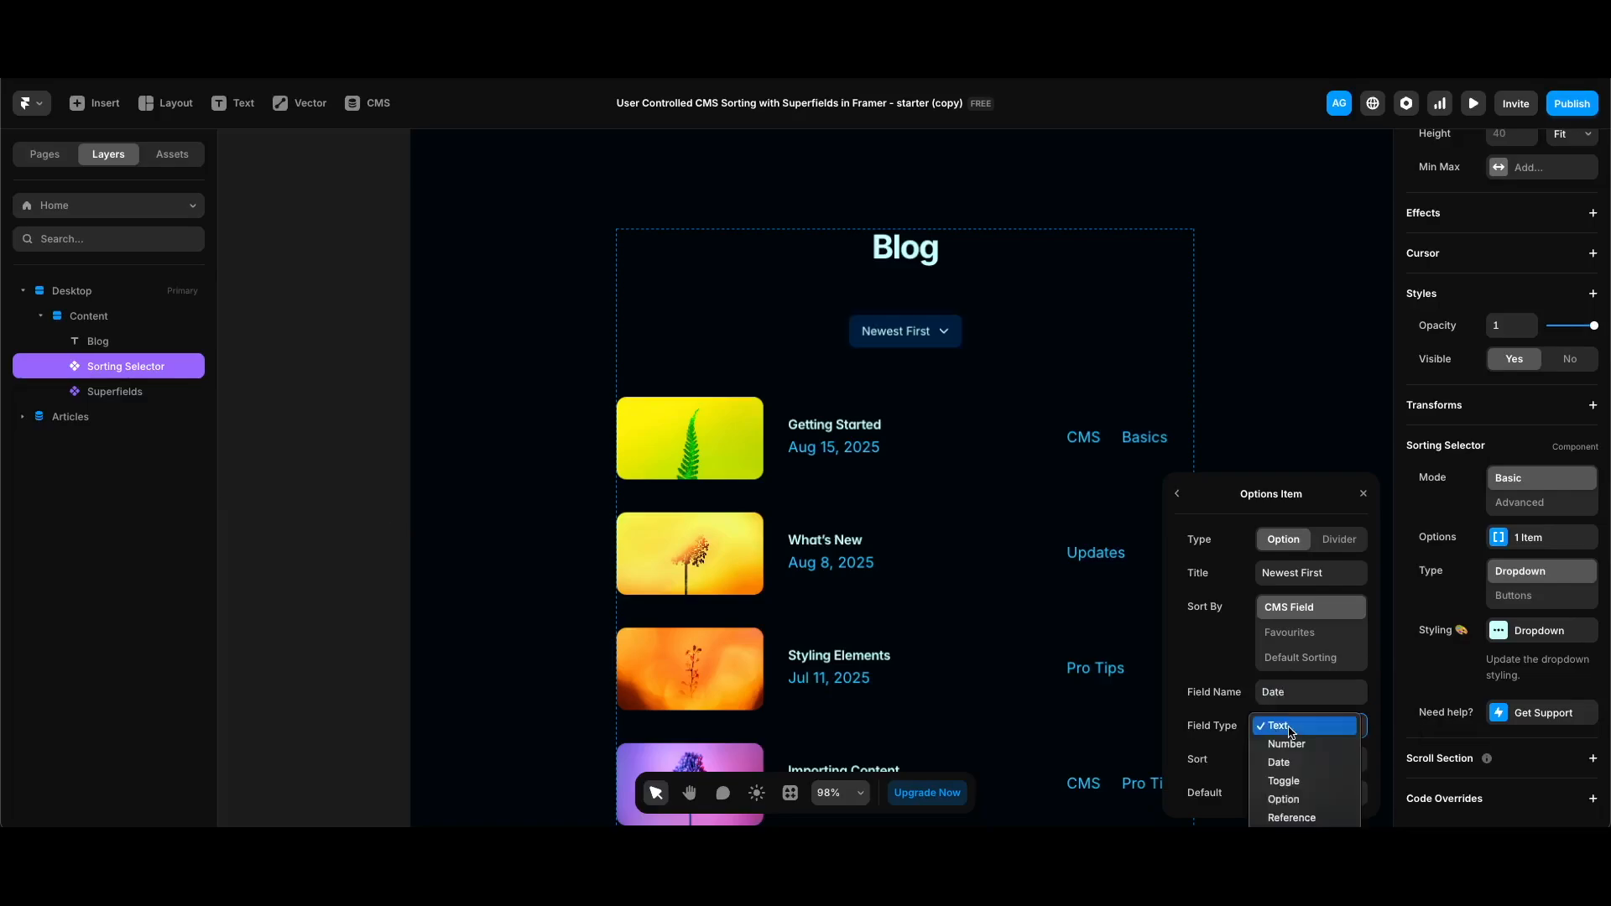
pyautogui.click(1283, 762)
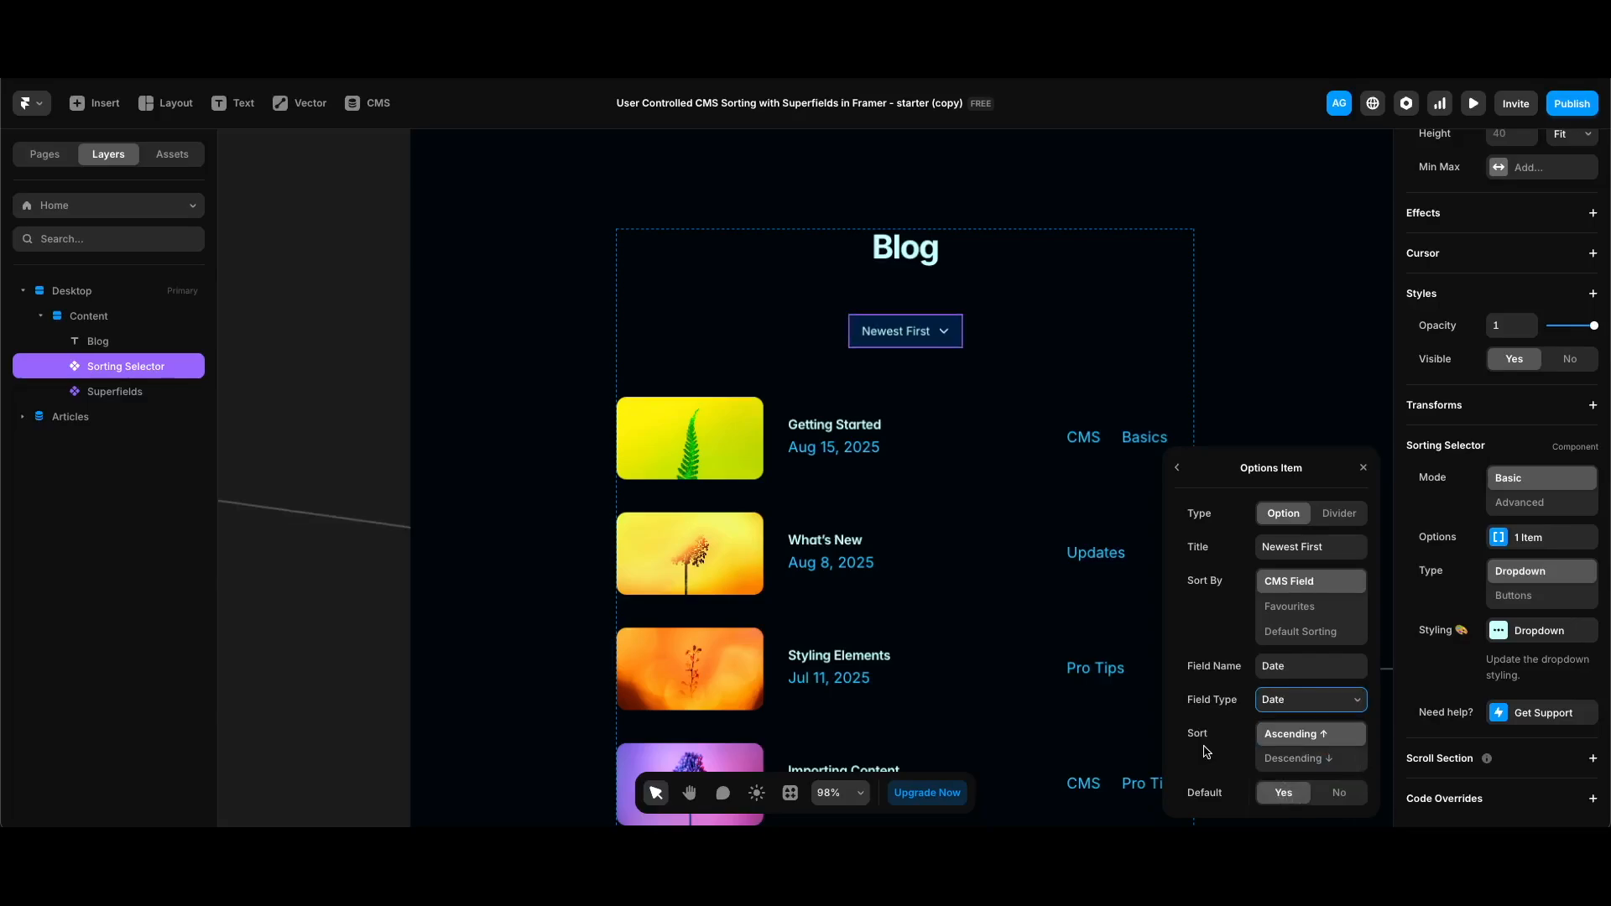
pyautogui.click(1331, 760)
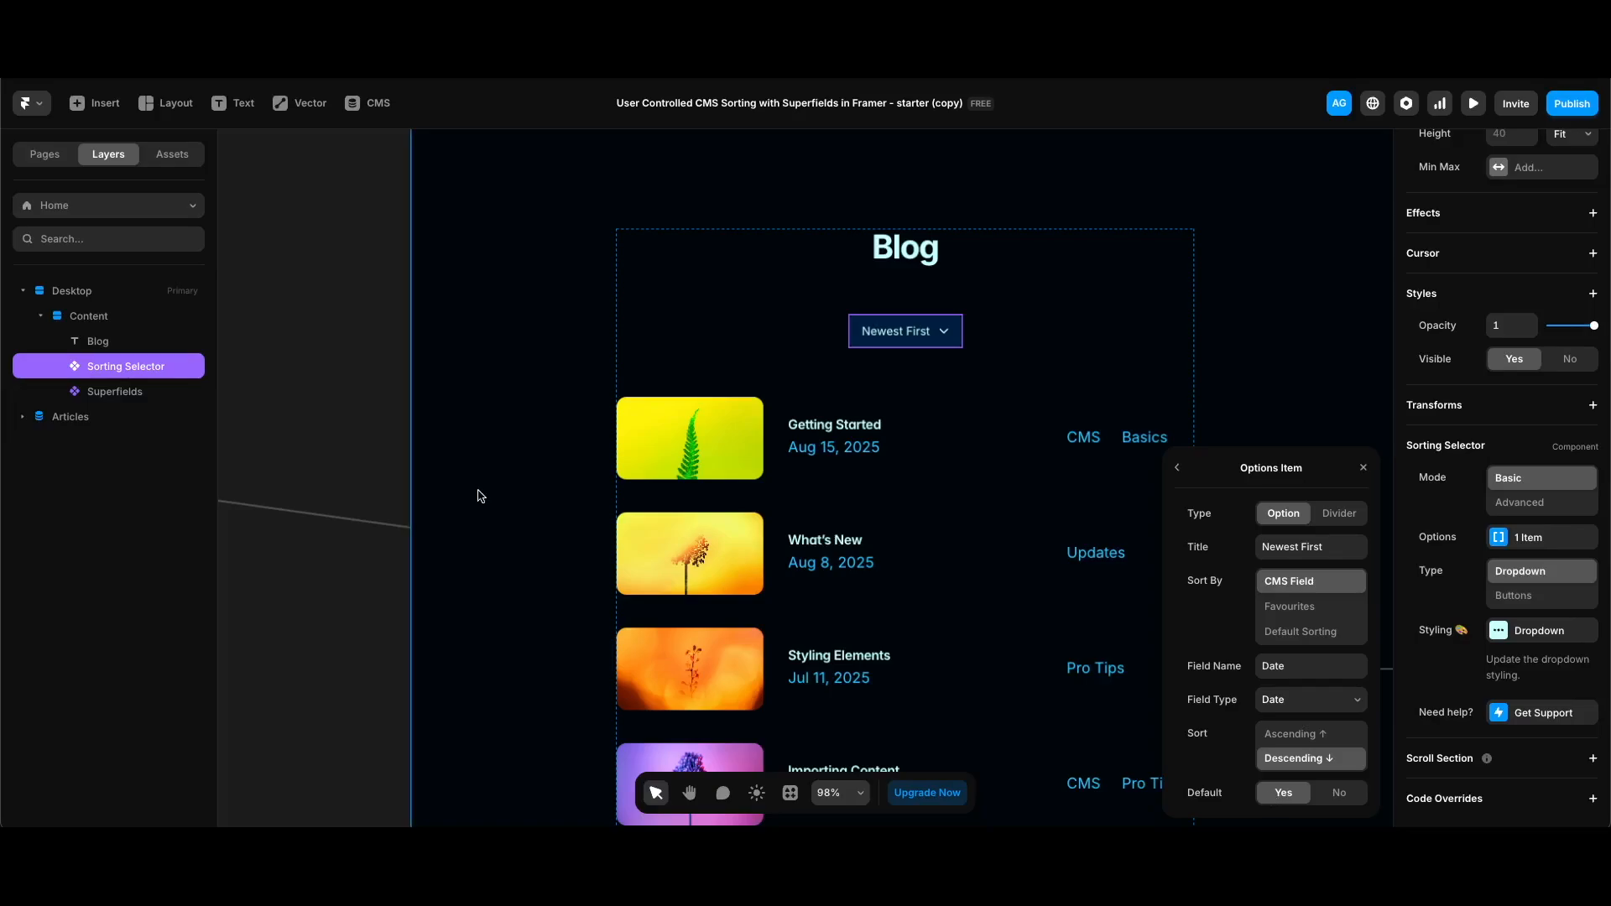
pyautogui.press('super+p')
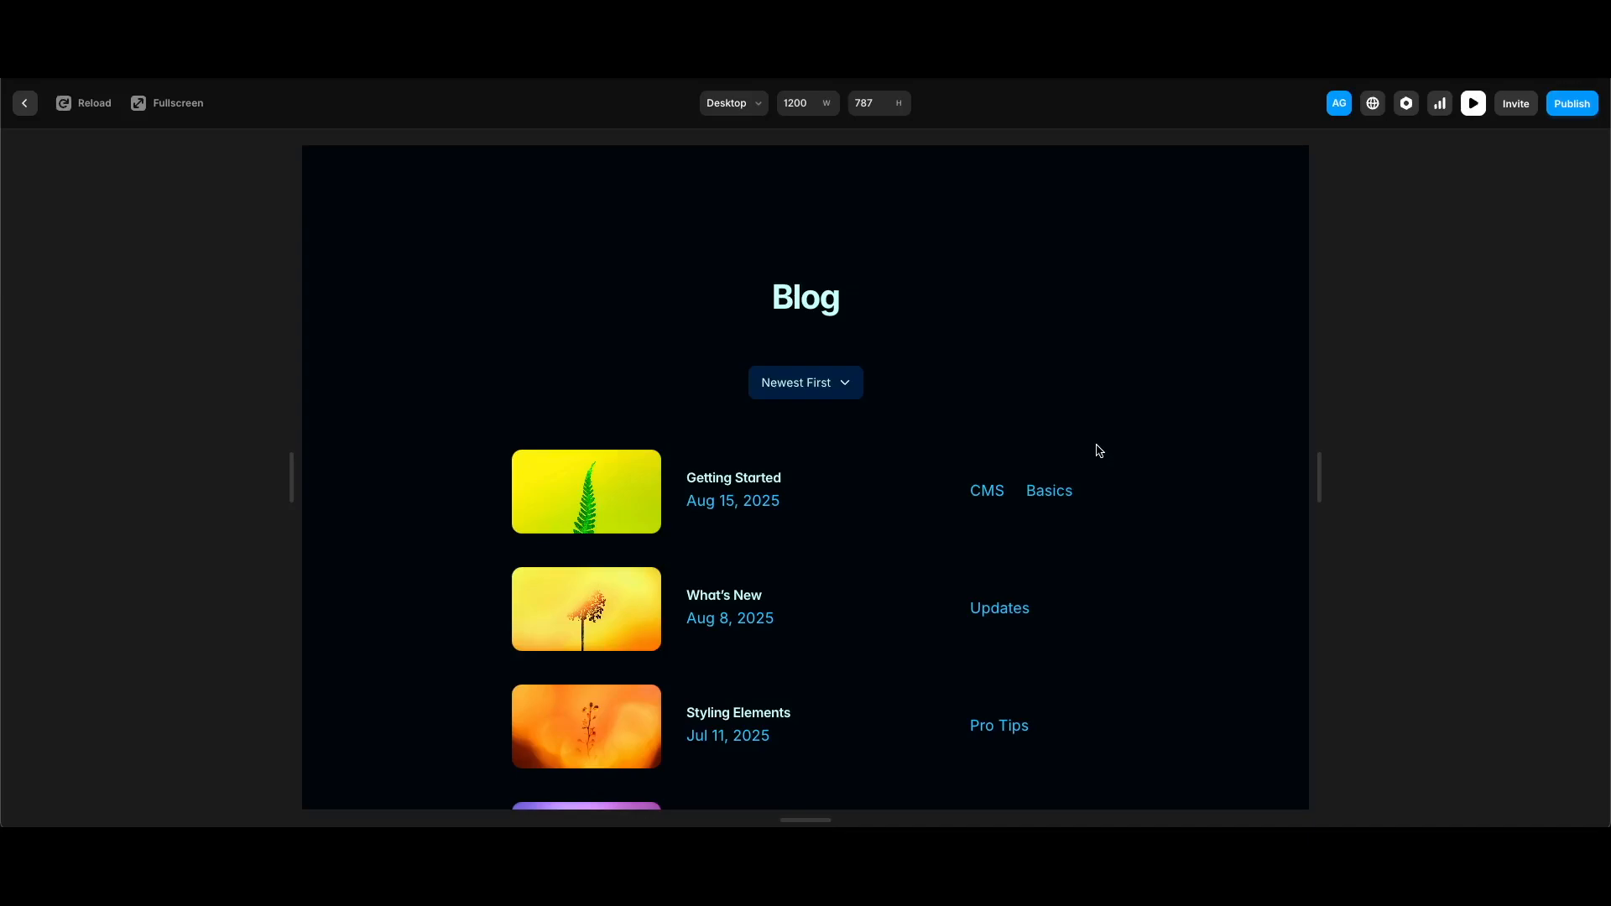
pyautogui.press('Escape')
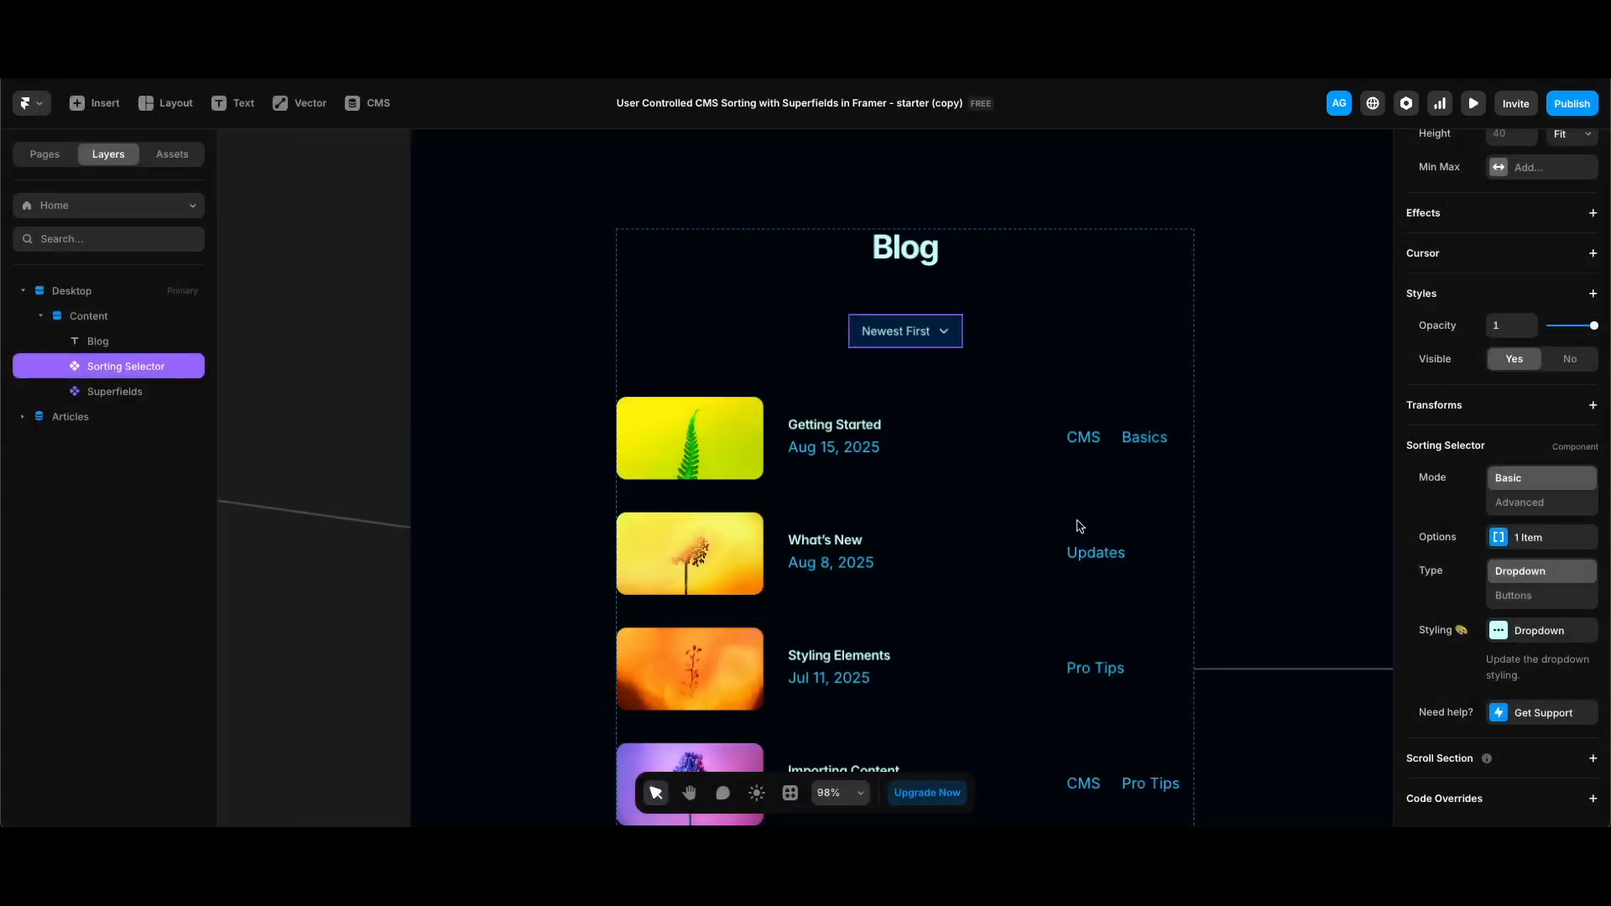
# Add a Sorting Selector option titled "Oldest First" that uses the CMS field "Date" with the Date field type.
pyautogui.click(1538, 539)
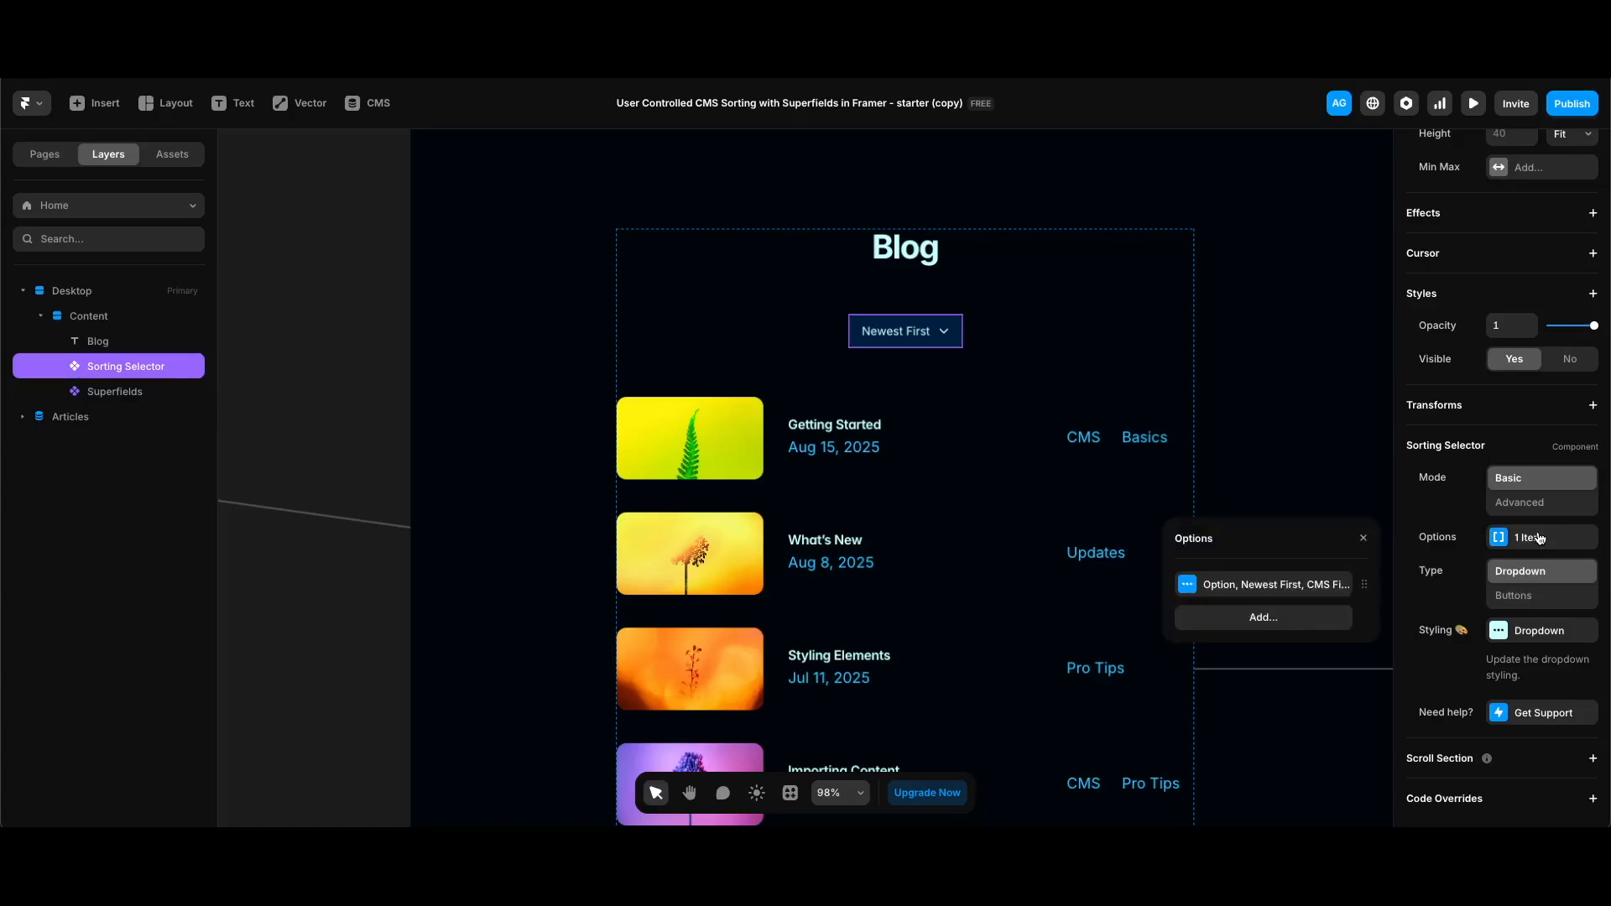
pyautogui.click(1263, 619)
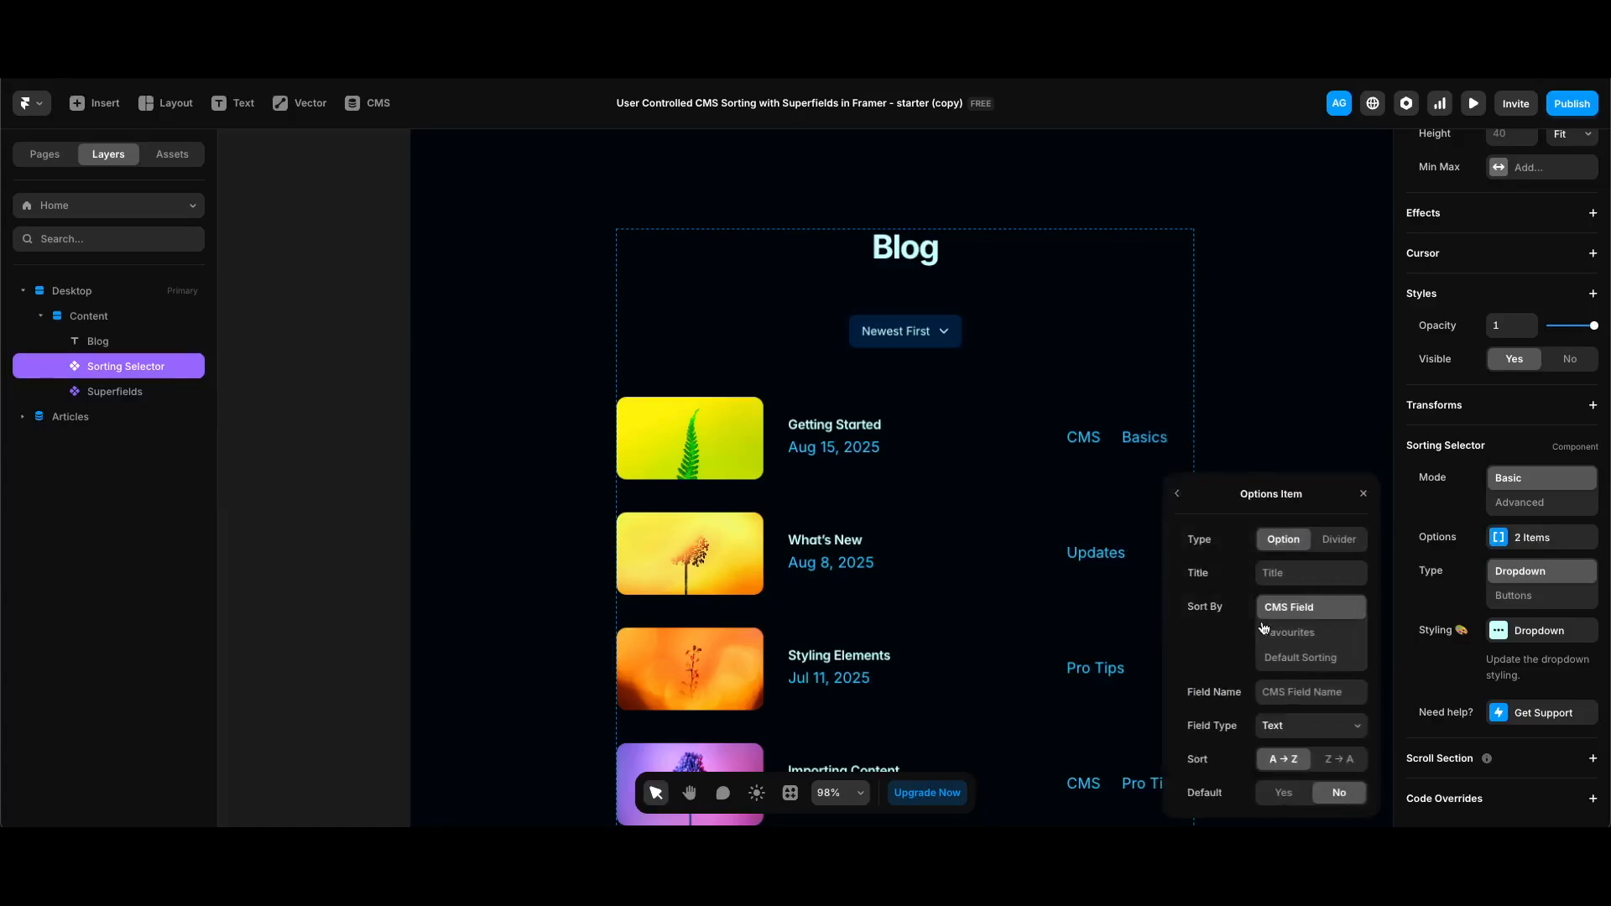
pyautogui.click(1293, 566)
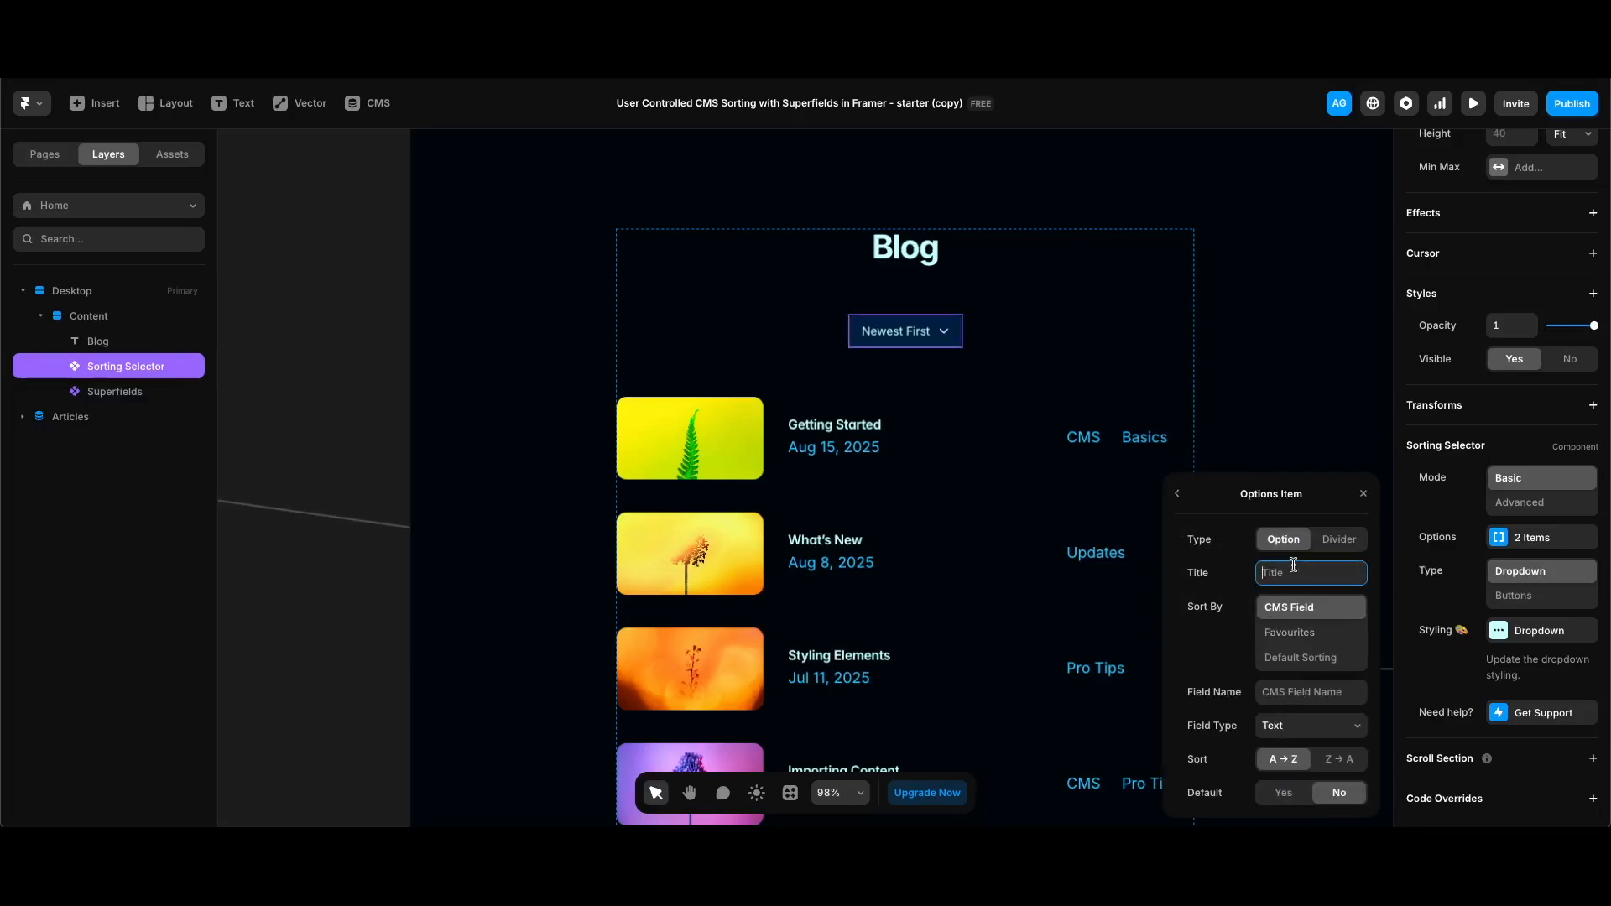
pyautogui.write('Oldest First')
pyautogui.click(1301, 690)
pyautogui.write('Date')
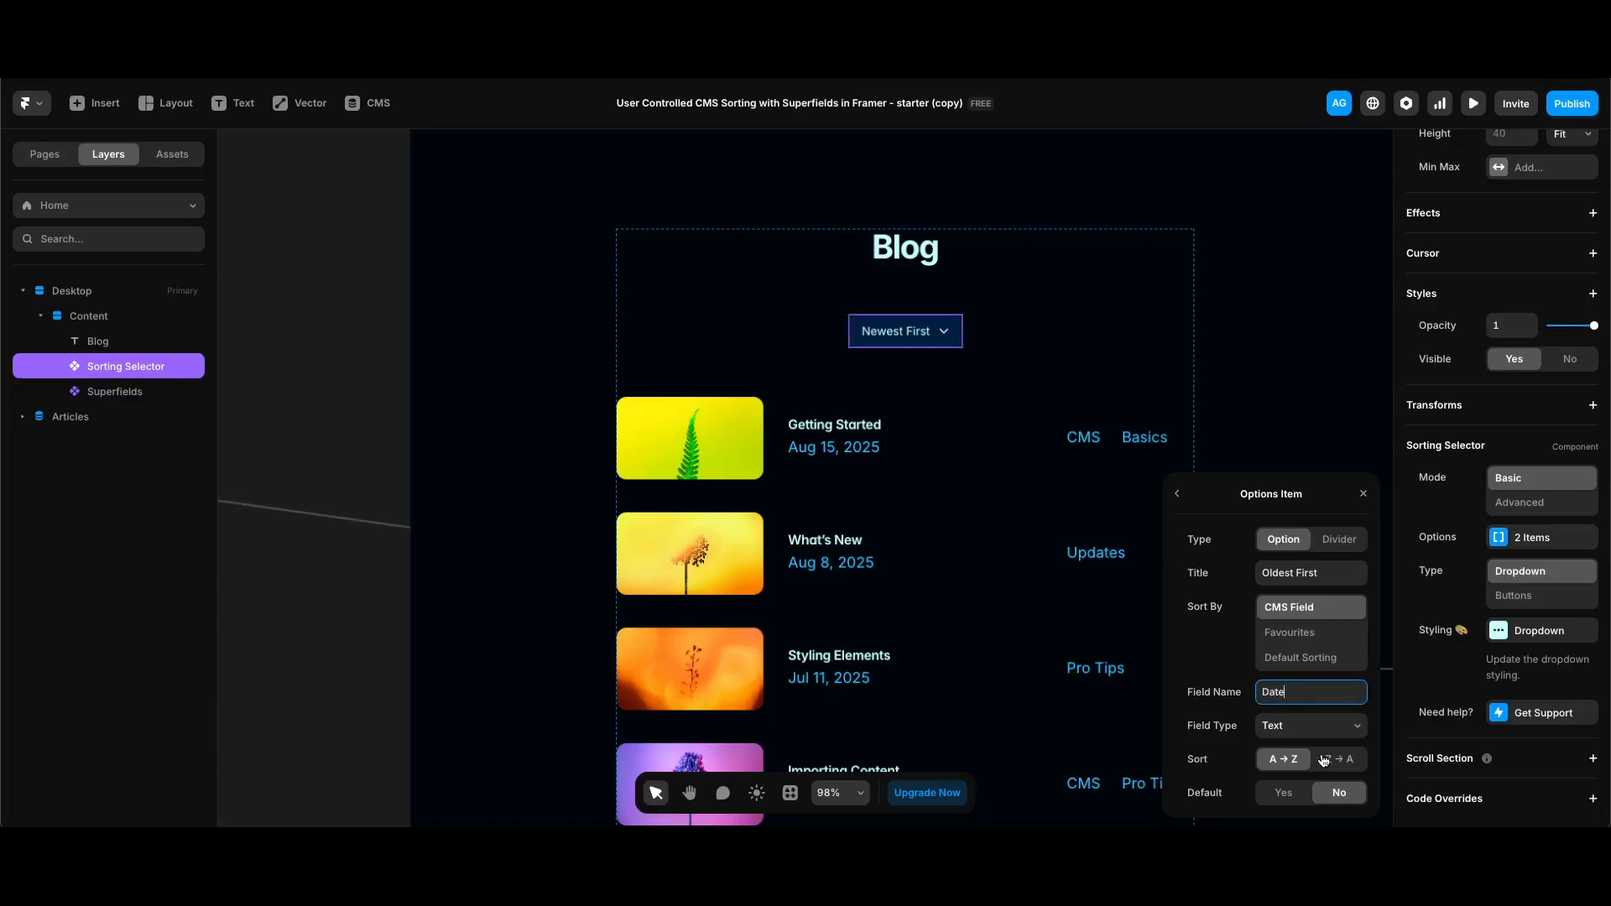
pyautogui.click(1312, 729)
pyautogui.click(1316, 765)
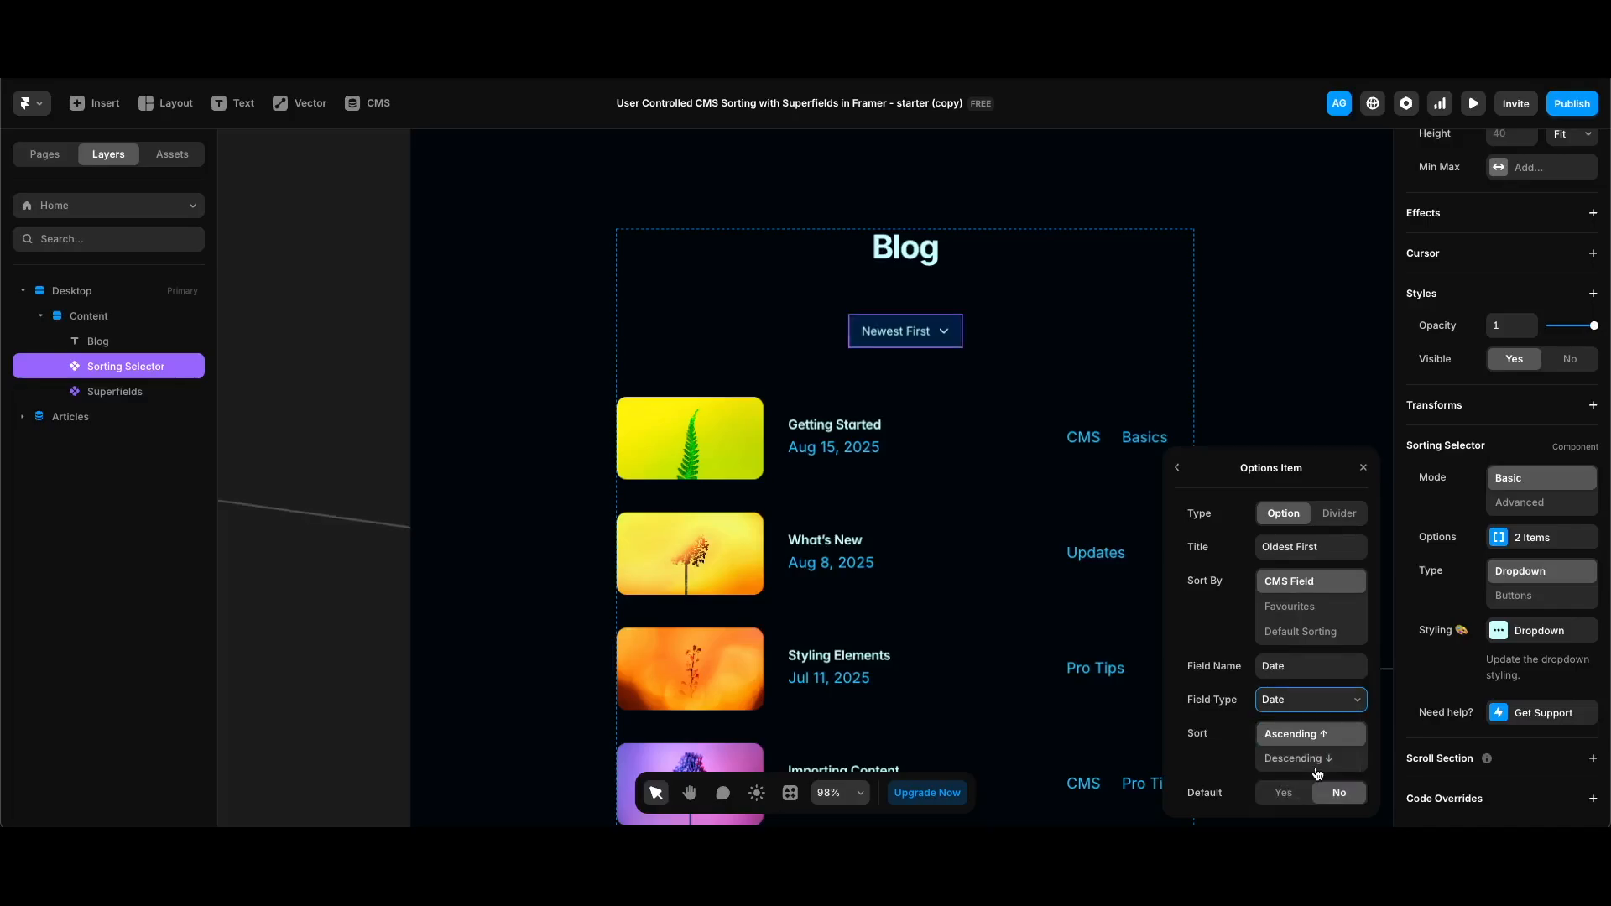
pyautogui.click(1162, 411)
# Preview the page, test the sorting dropdown with Oldest First, and exit the preview.
pyautogui.press('super+p')
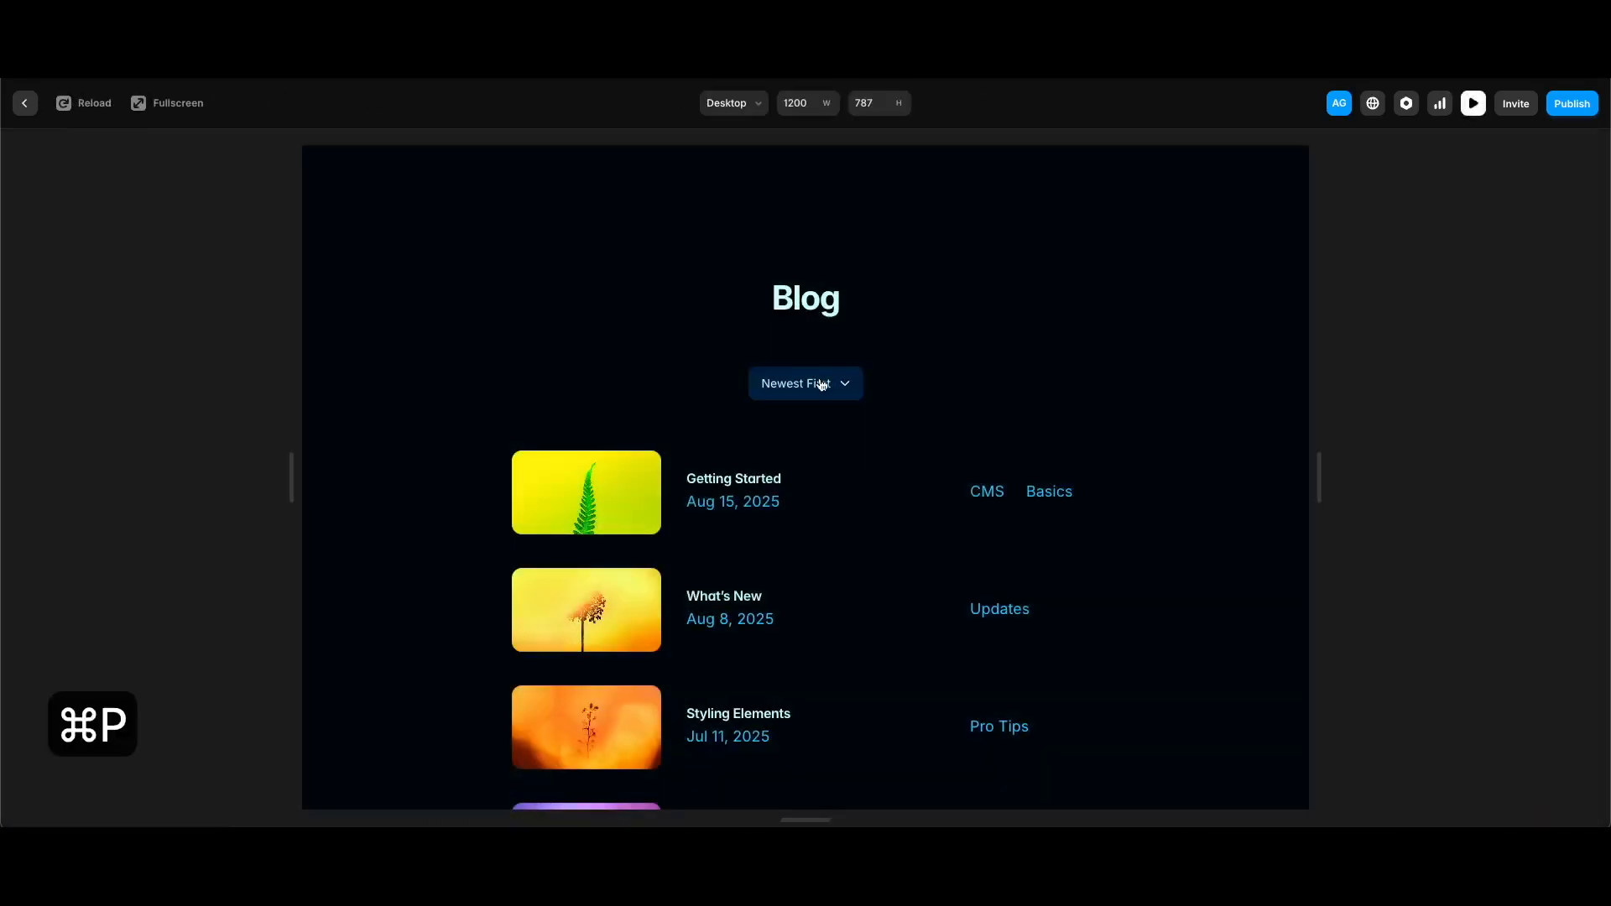
pyautogui.click(821, 384)
pyautogui.click(792, 403)
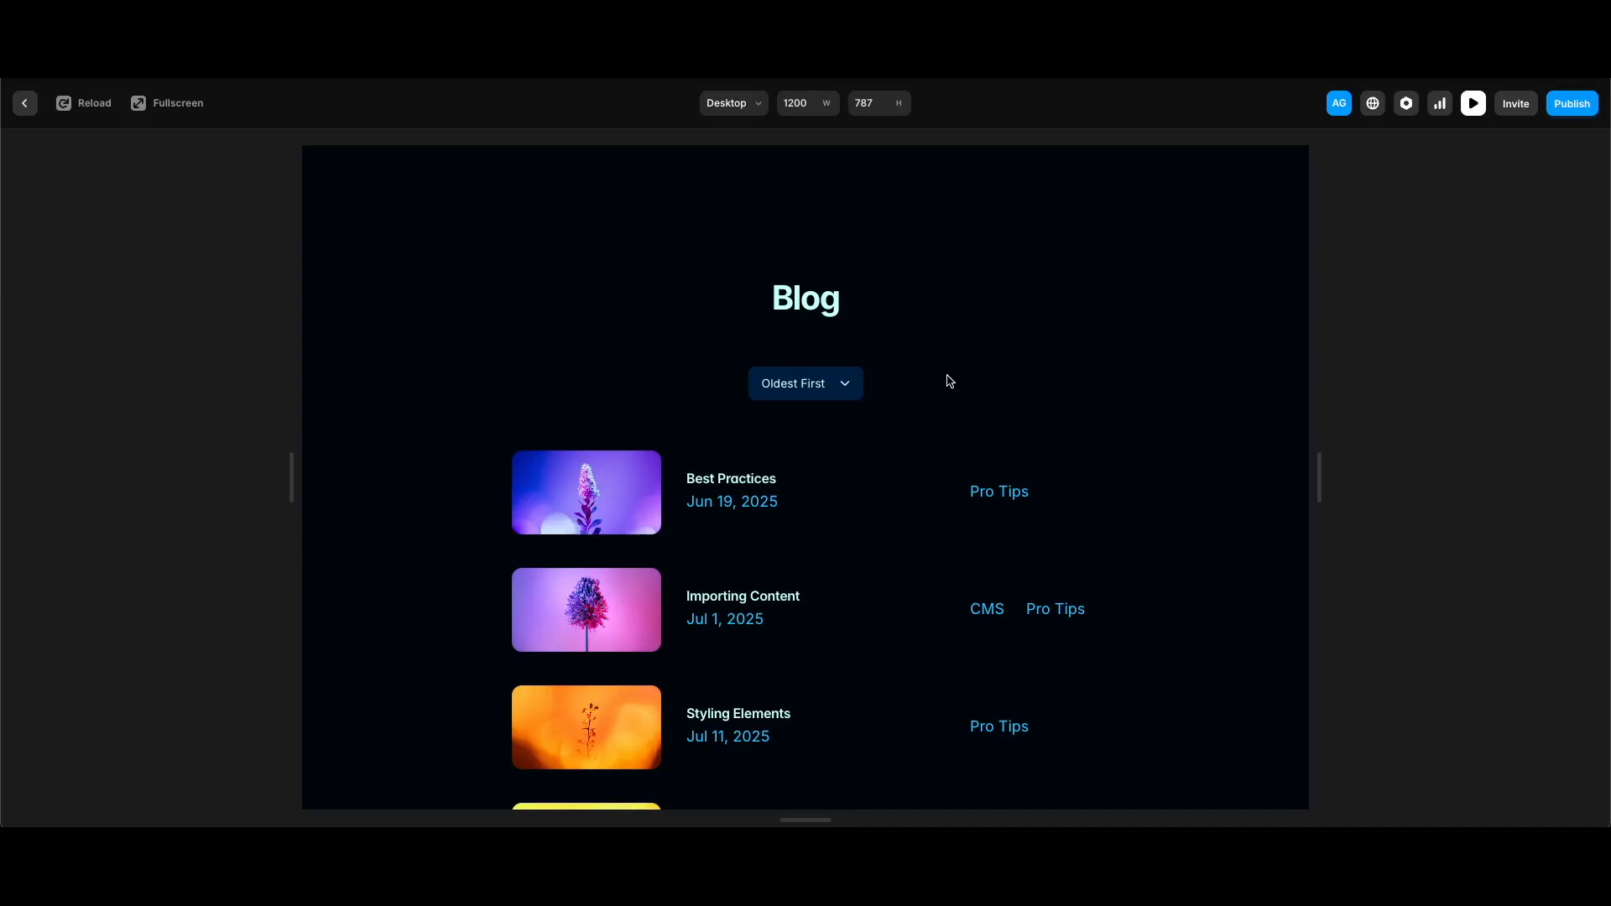
pyautogui.press('Escape')
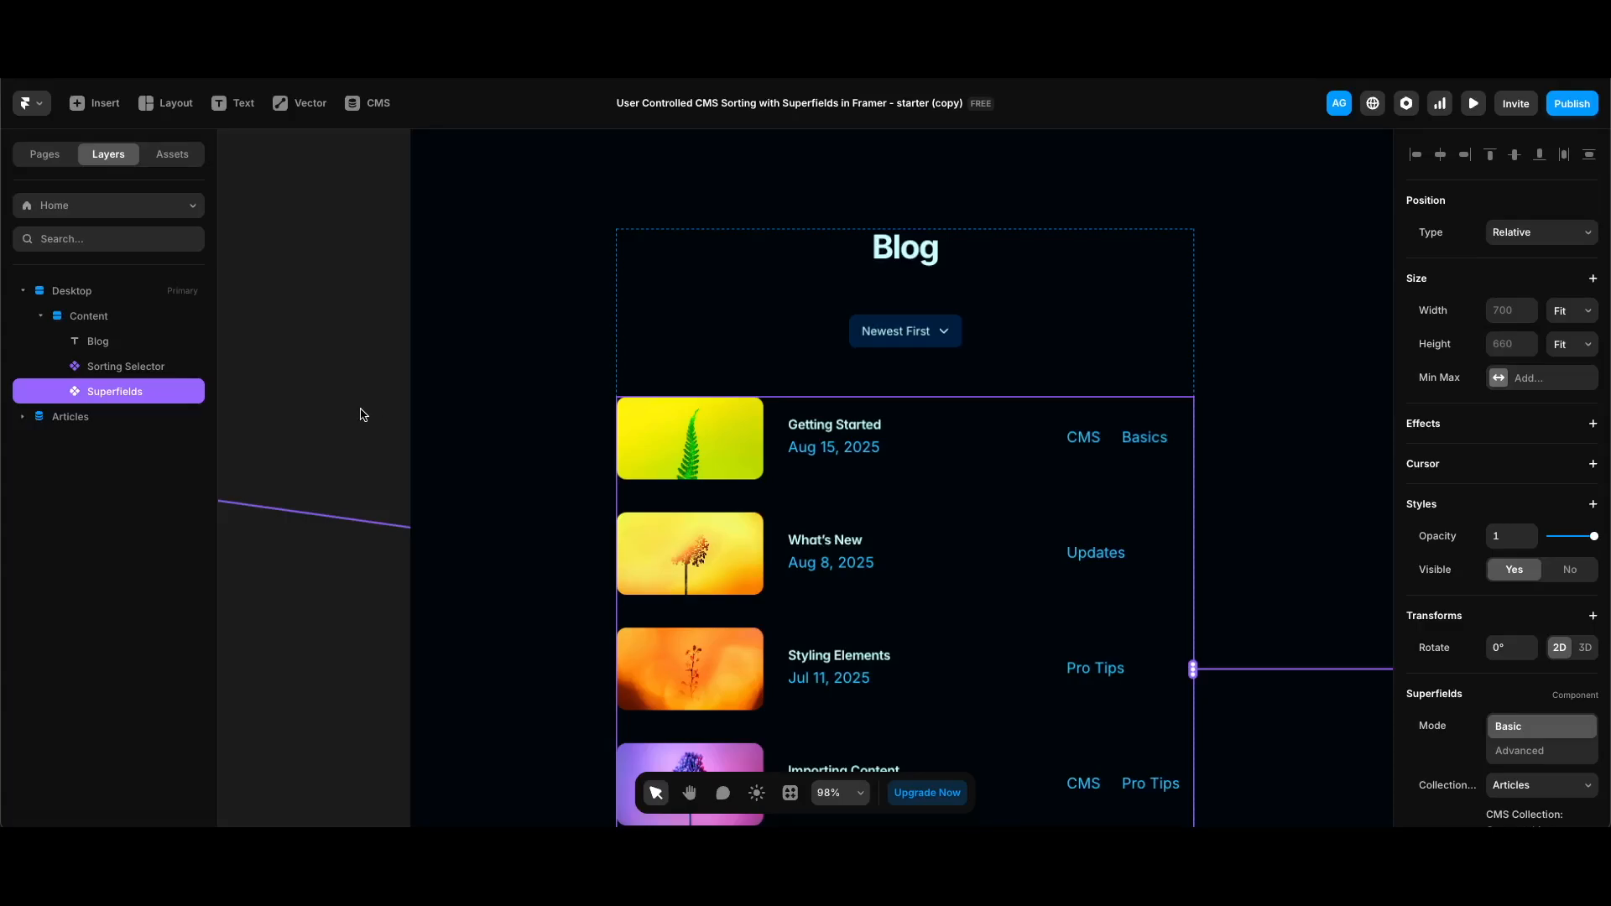
# Check the title field's name in the CMS Articles collection and return to the page.
pyautogui.click(406, 160)
pyautogui.click(380, 102)
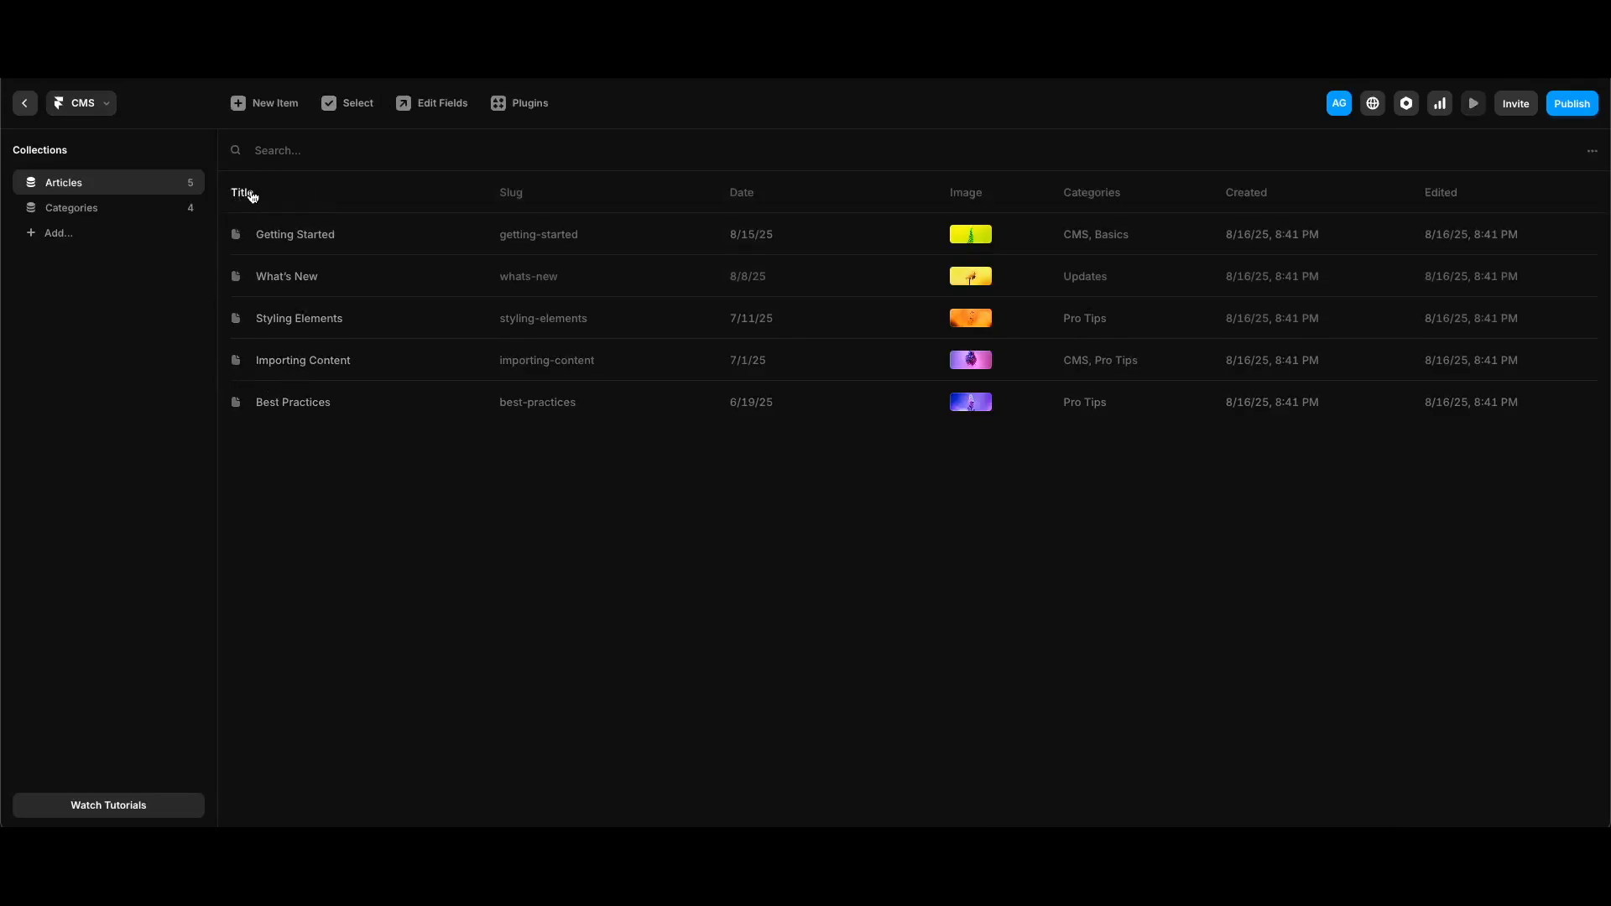
pyautogui.click(25, 107)
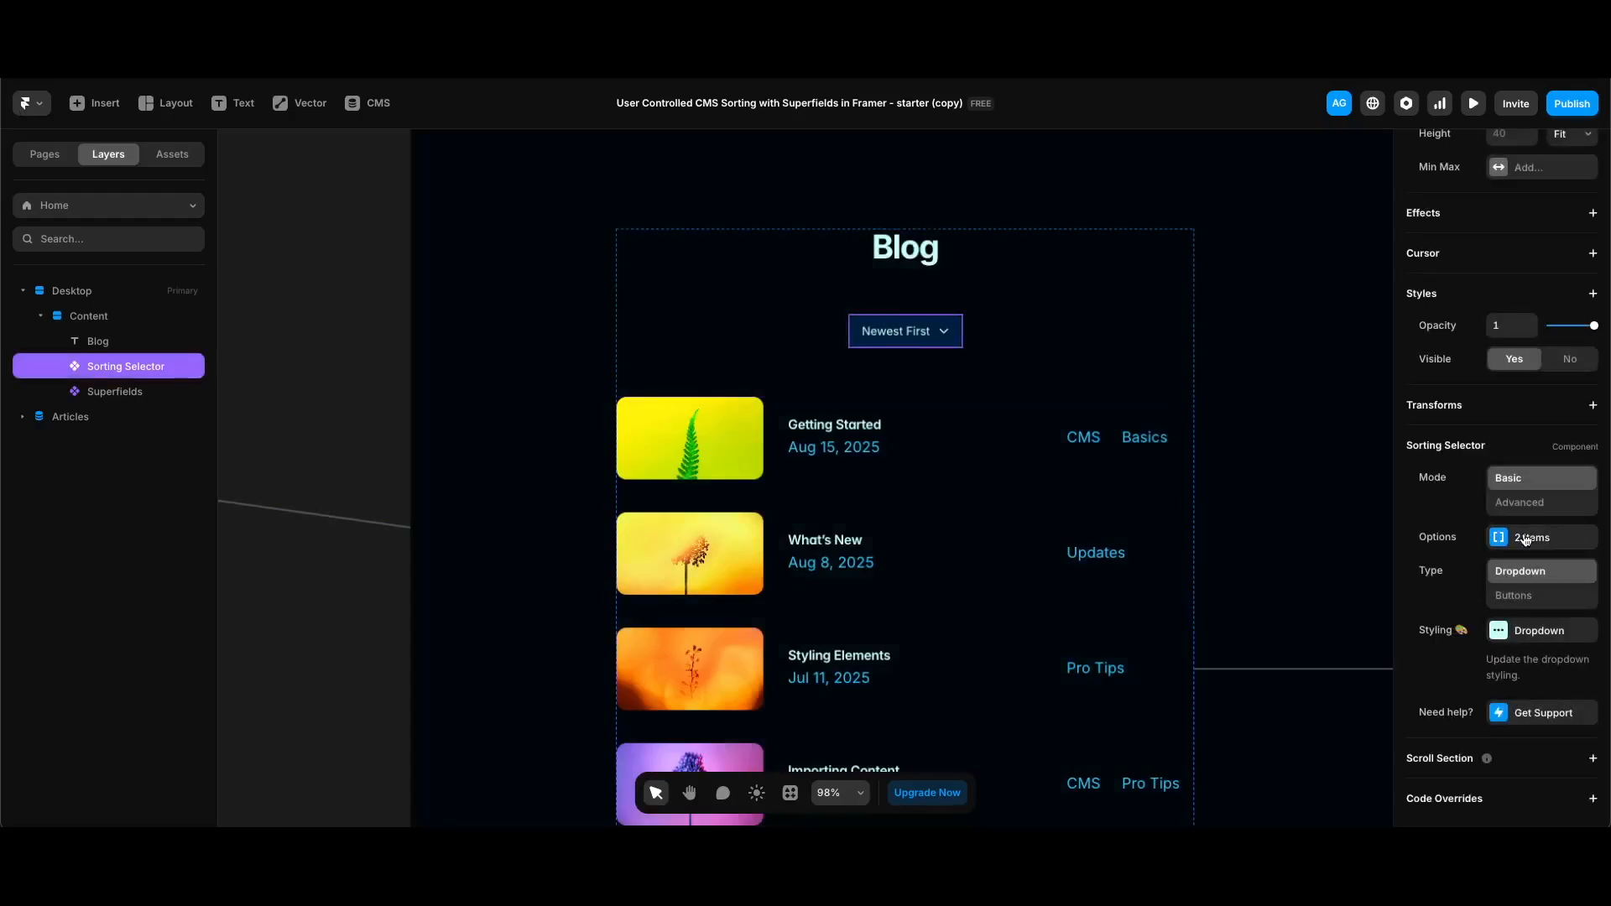
# Add a Sorting Selector option titled "A to Z" that sorts by the CMS field "Title", and return to the options list.
pyautogui.click(1524, 540)
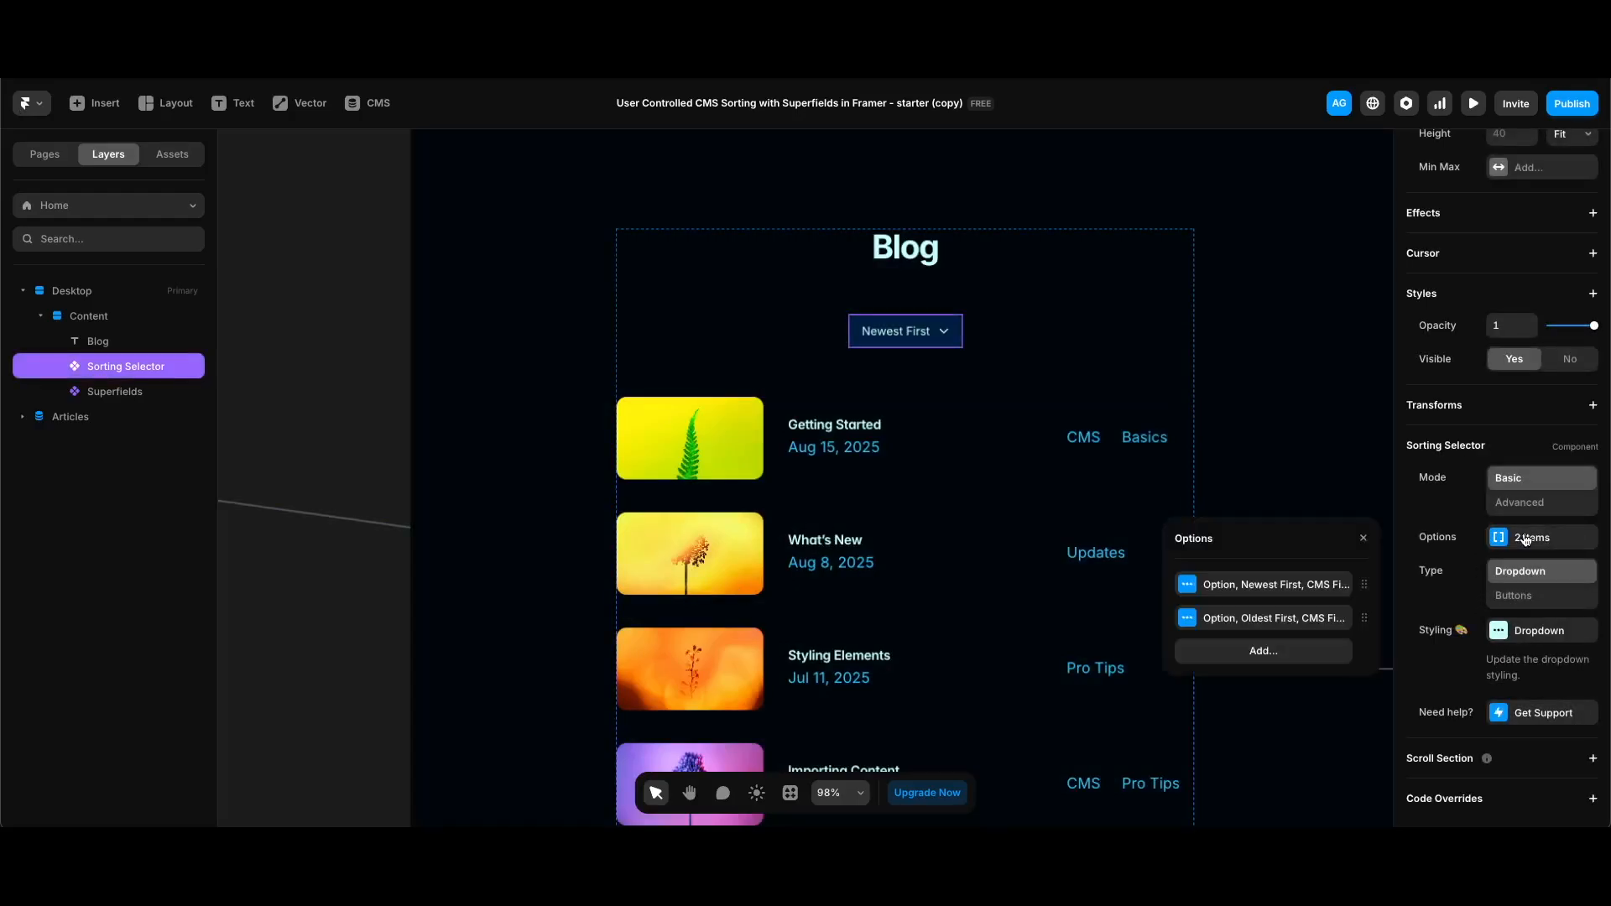
pyautogui.click(1294, 659)
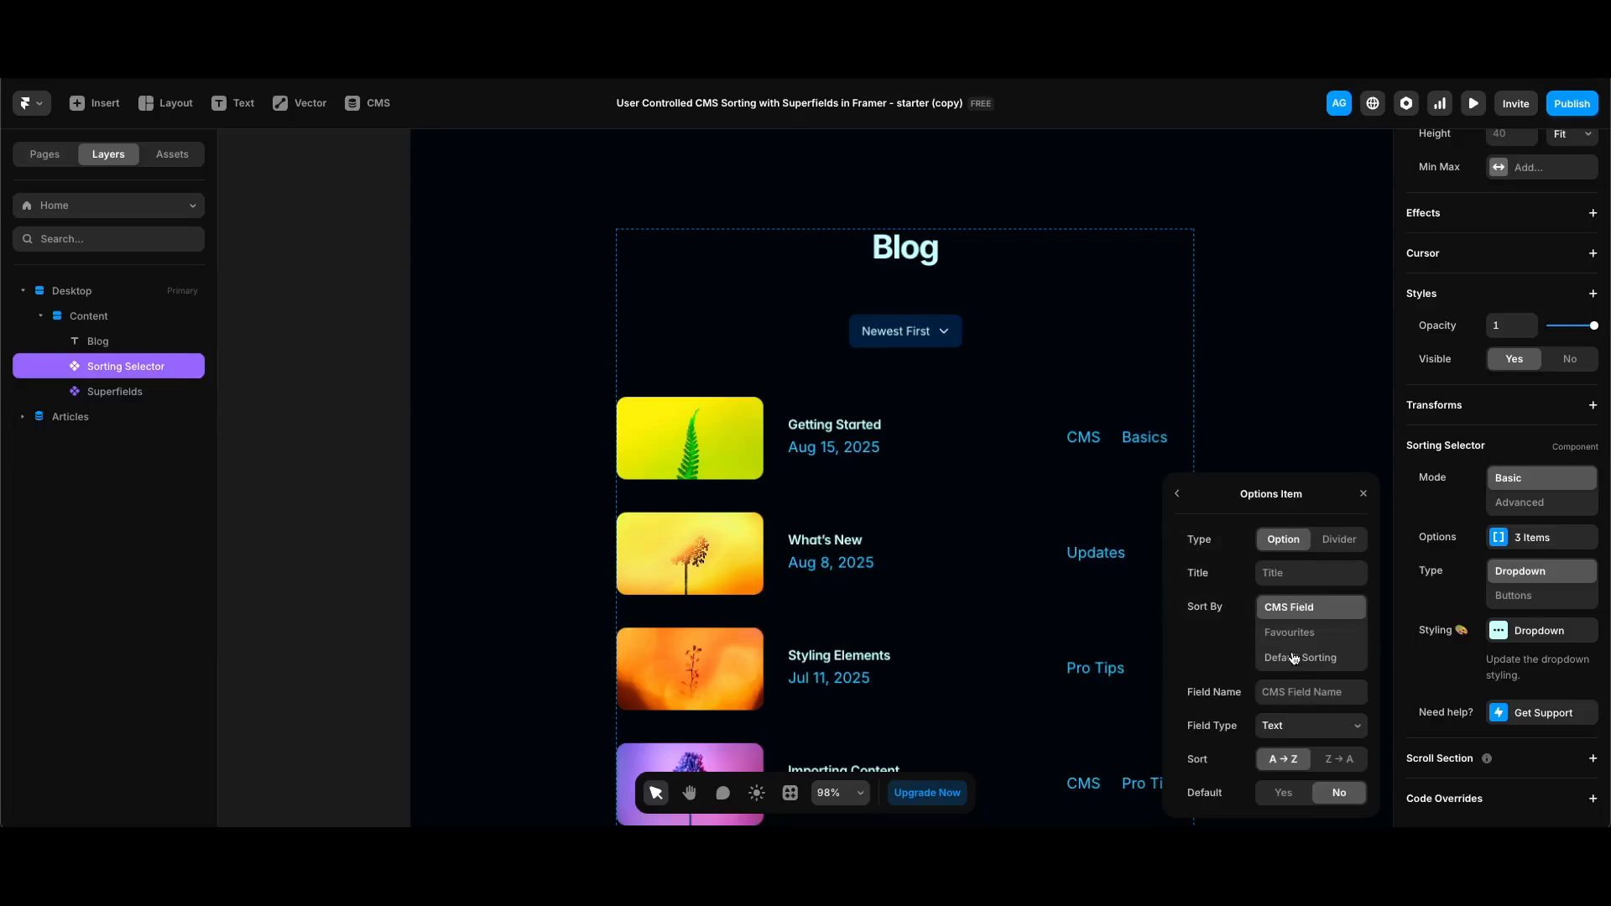
pyautogui.click(1292, 573)
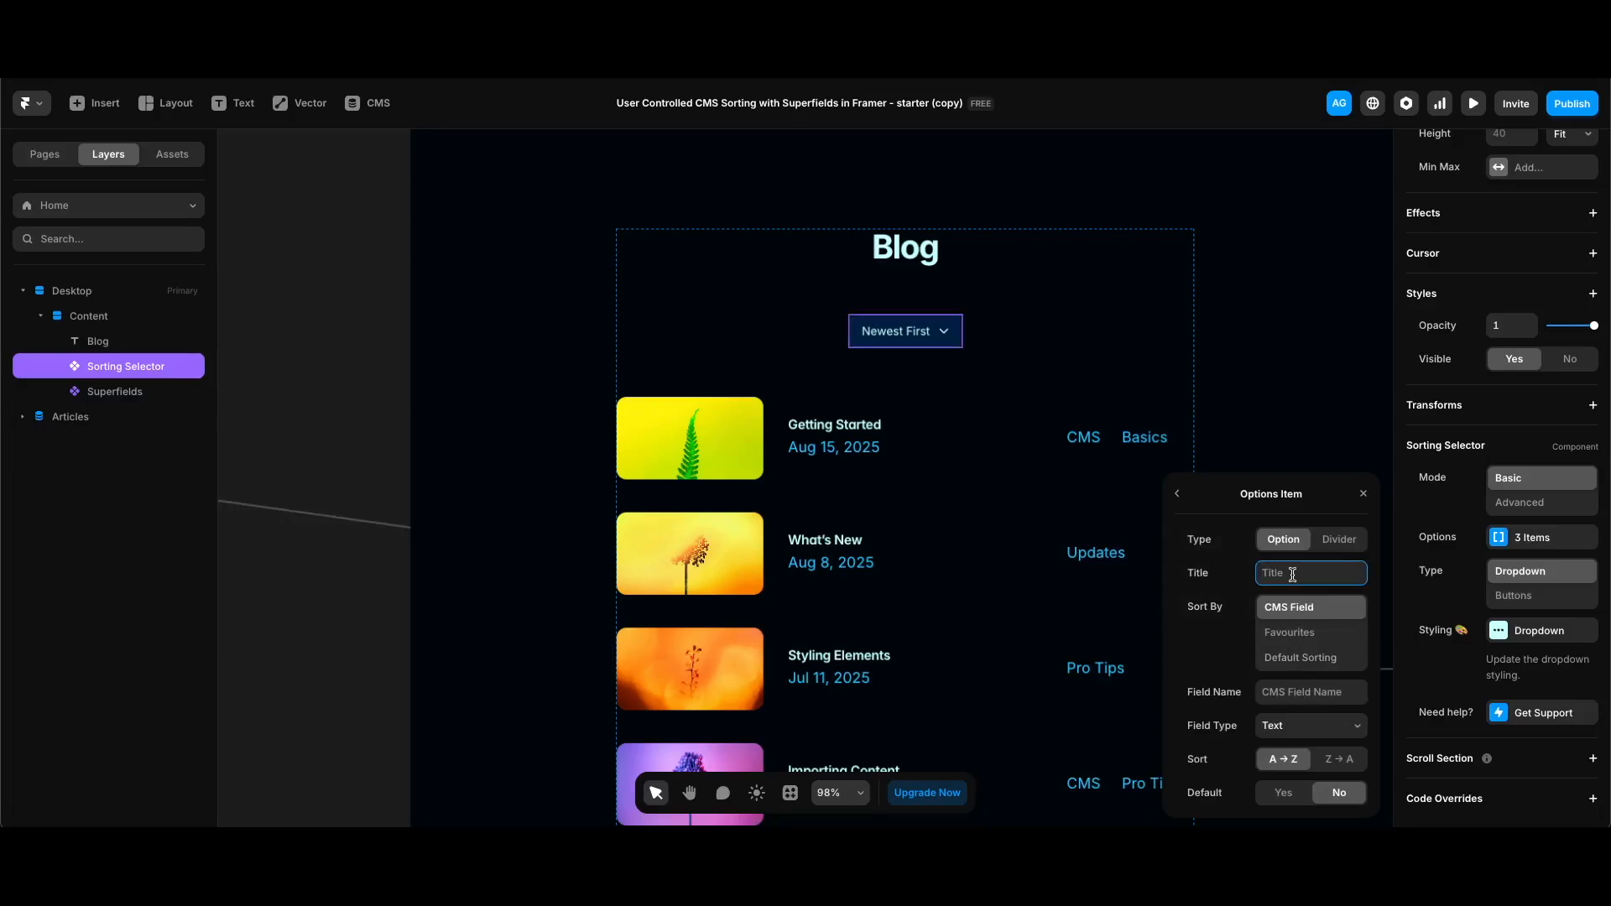
pyautogui.write('A to Z')
pyautogui.click(1316, 690)
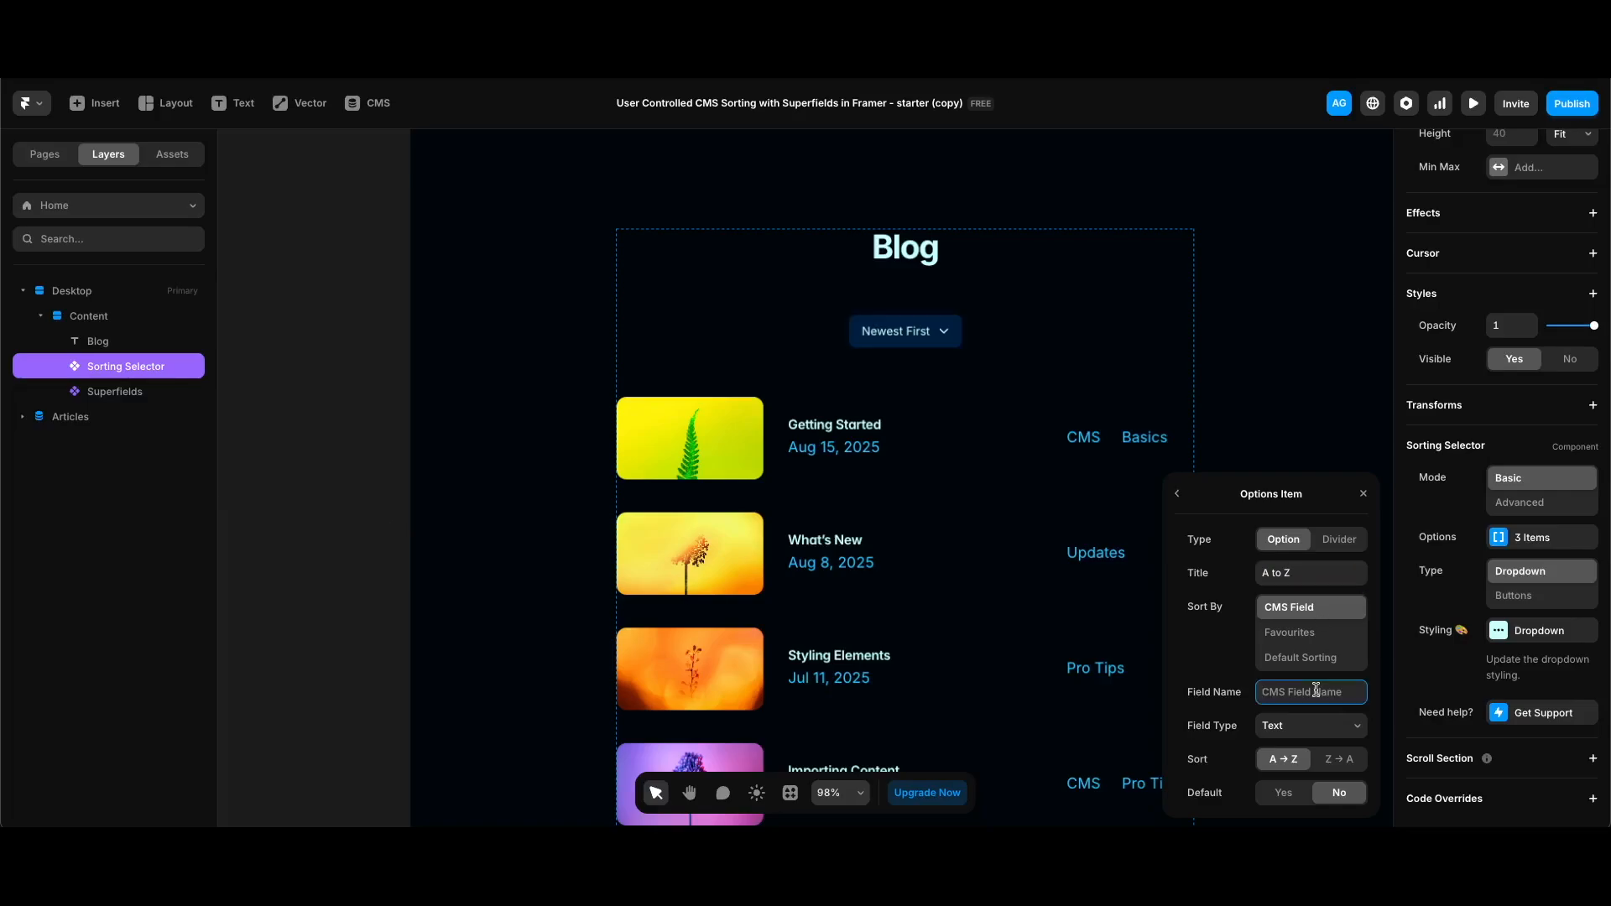
pyautogui.write('Title')
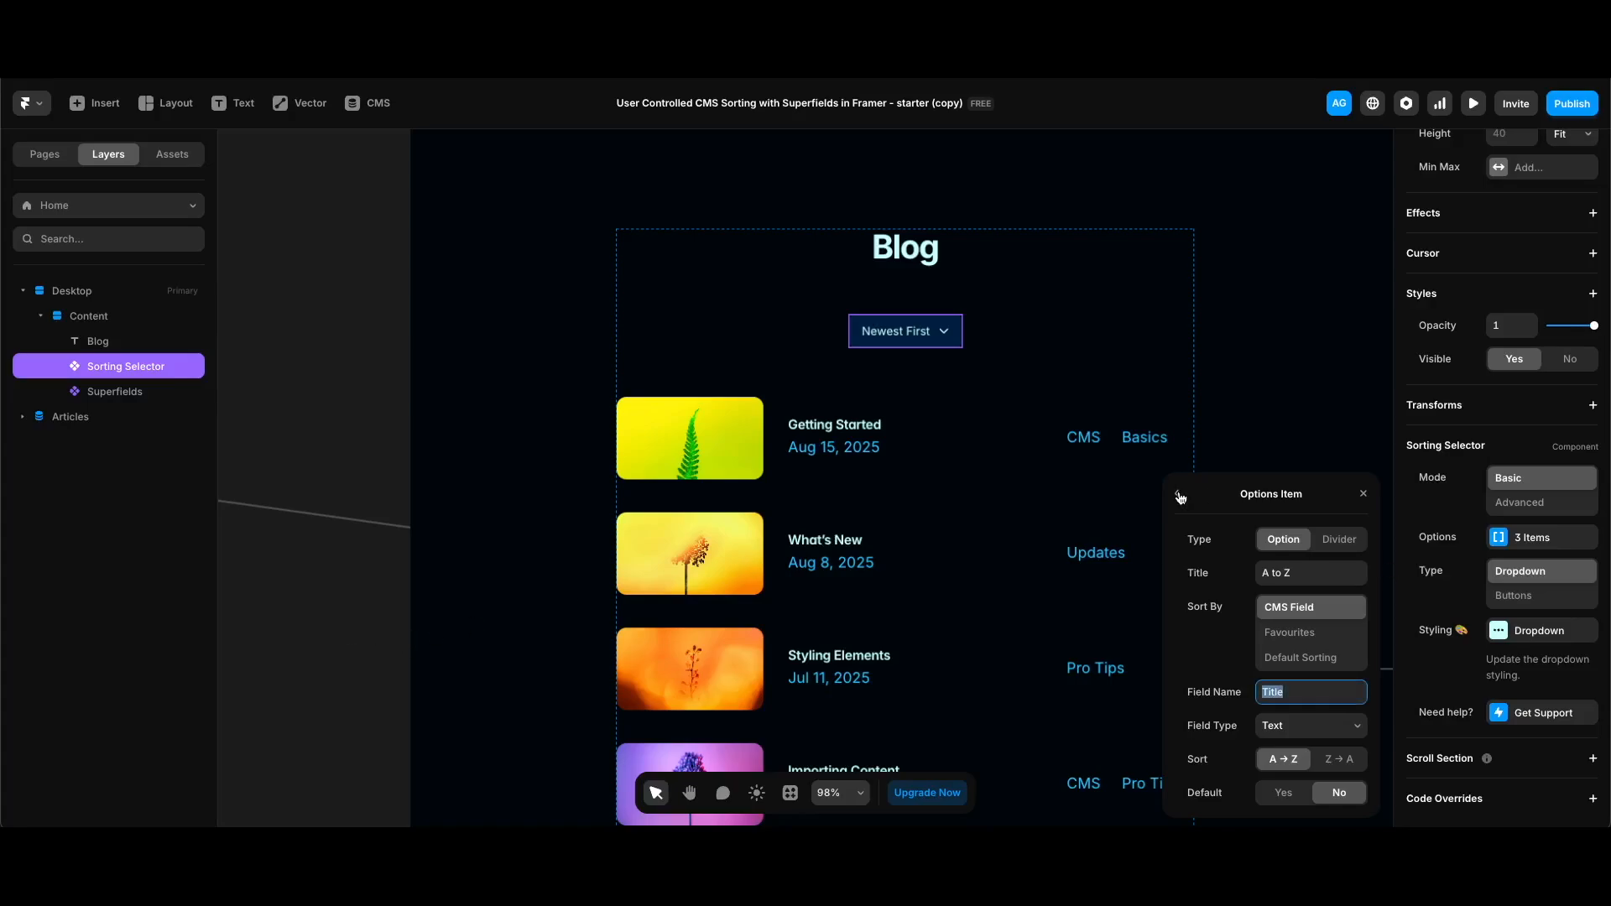
pyautogui.click(1179, 497)
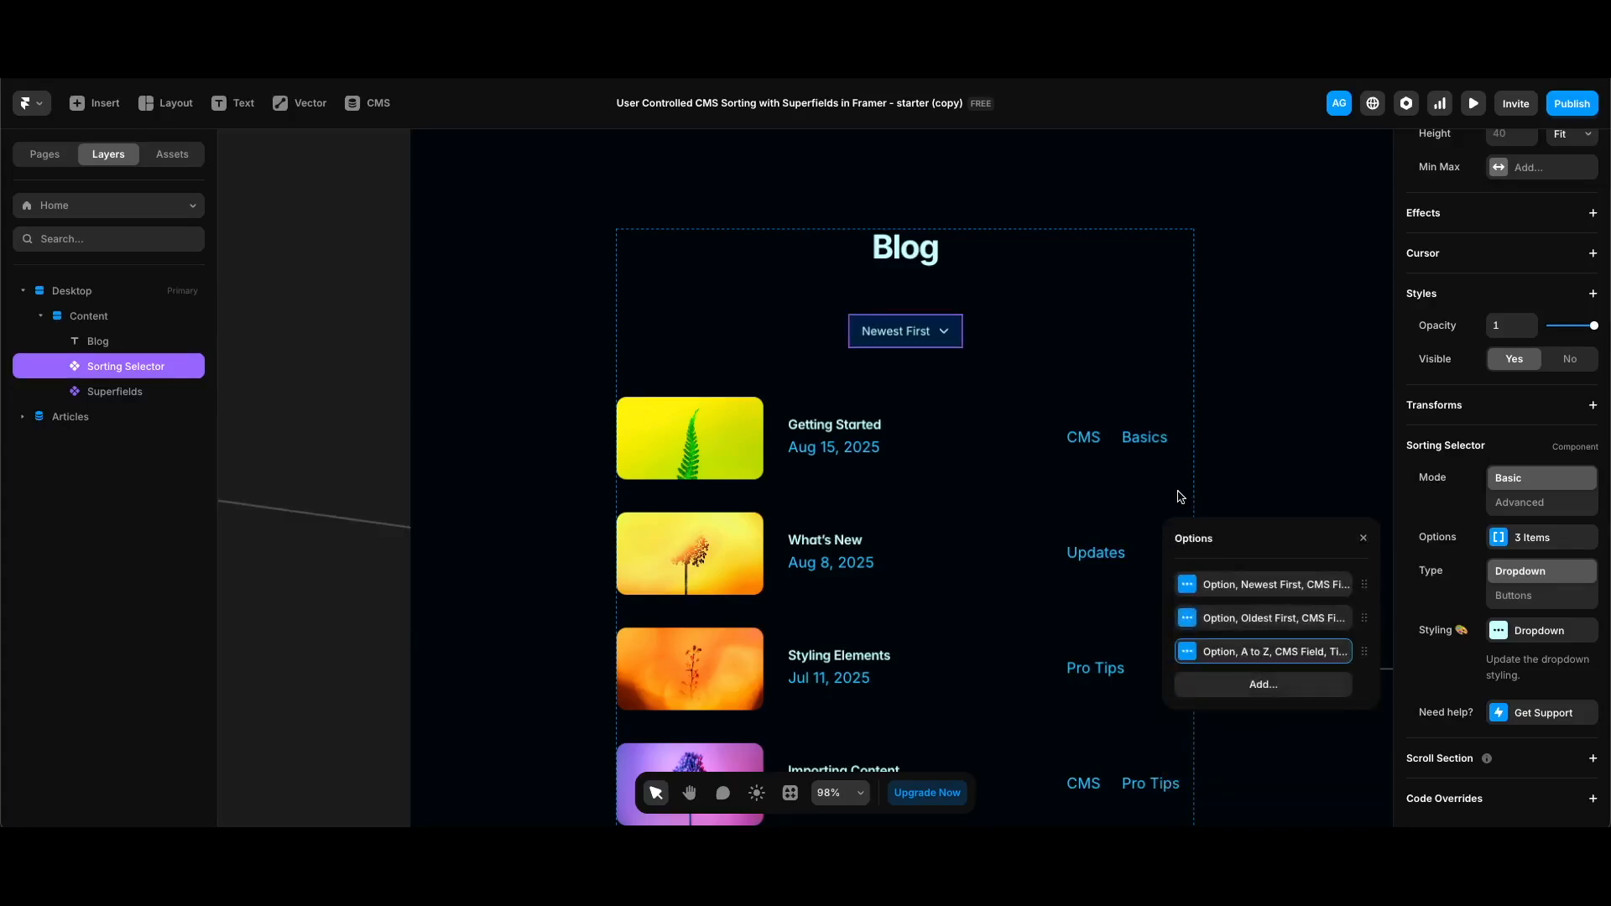
# Add a Sorting Selector option titled "Z to A" that sorts by the CMS field "Title" in Z → A order.
pyautogui.click(1287, 685)
pyautogui.click(1295, 574)
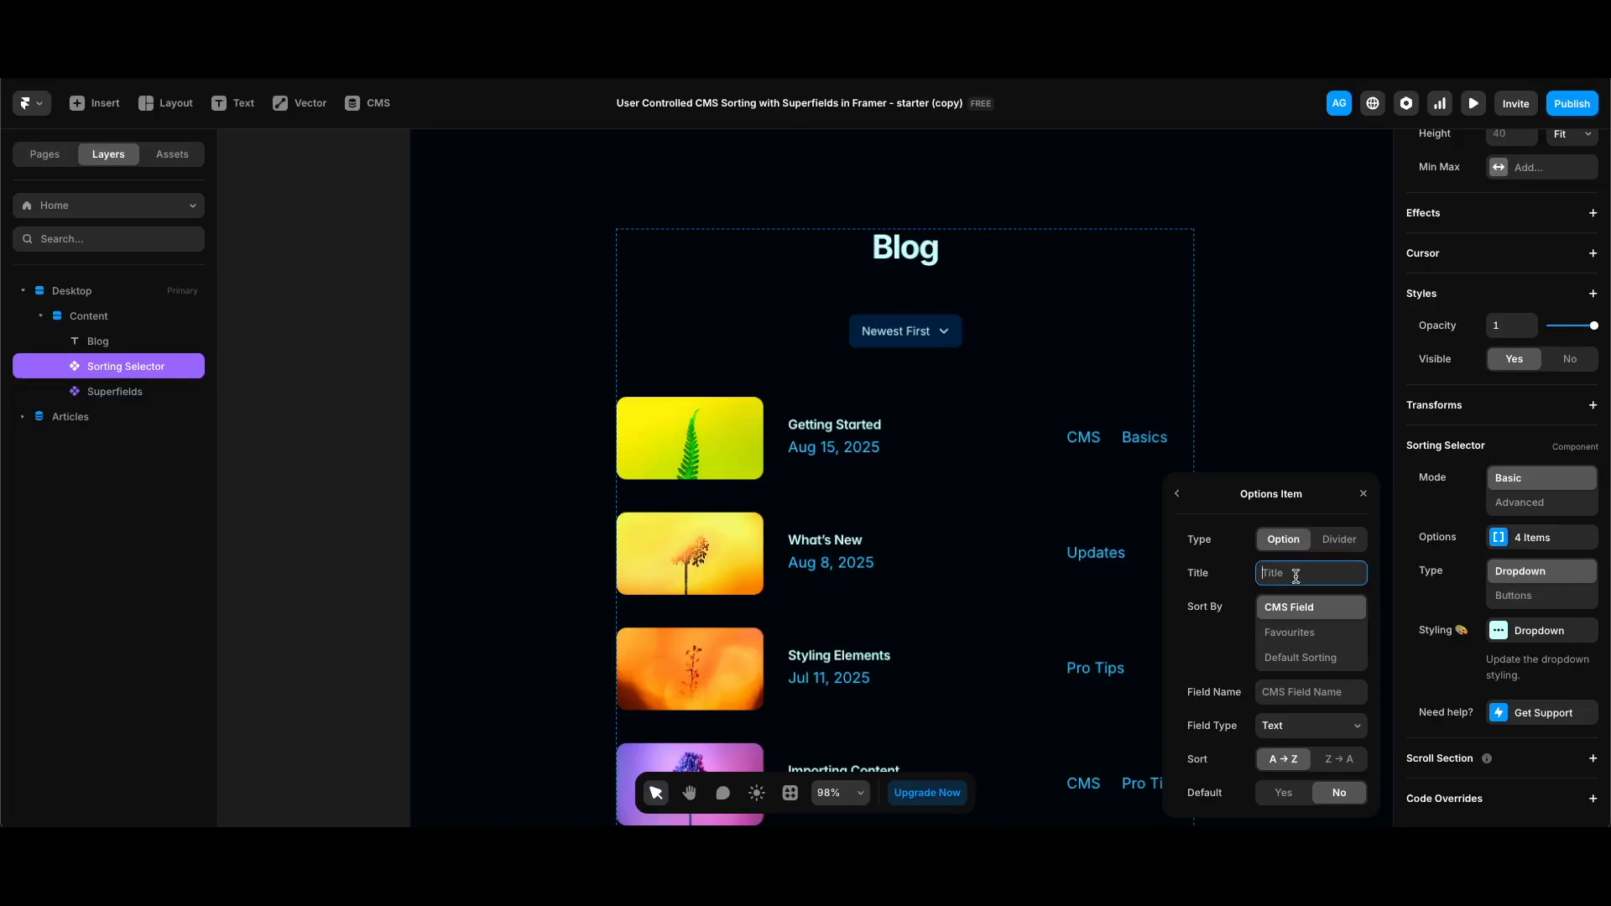
pyautogui.write('Z to A')
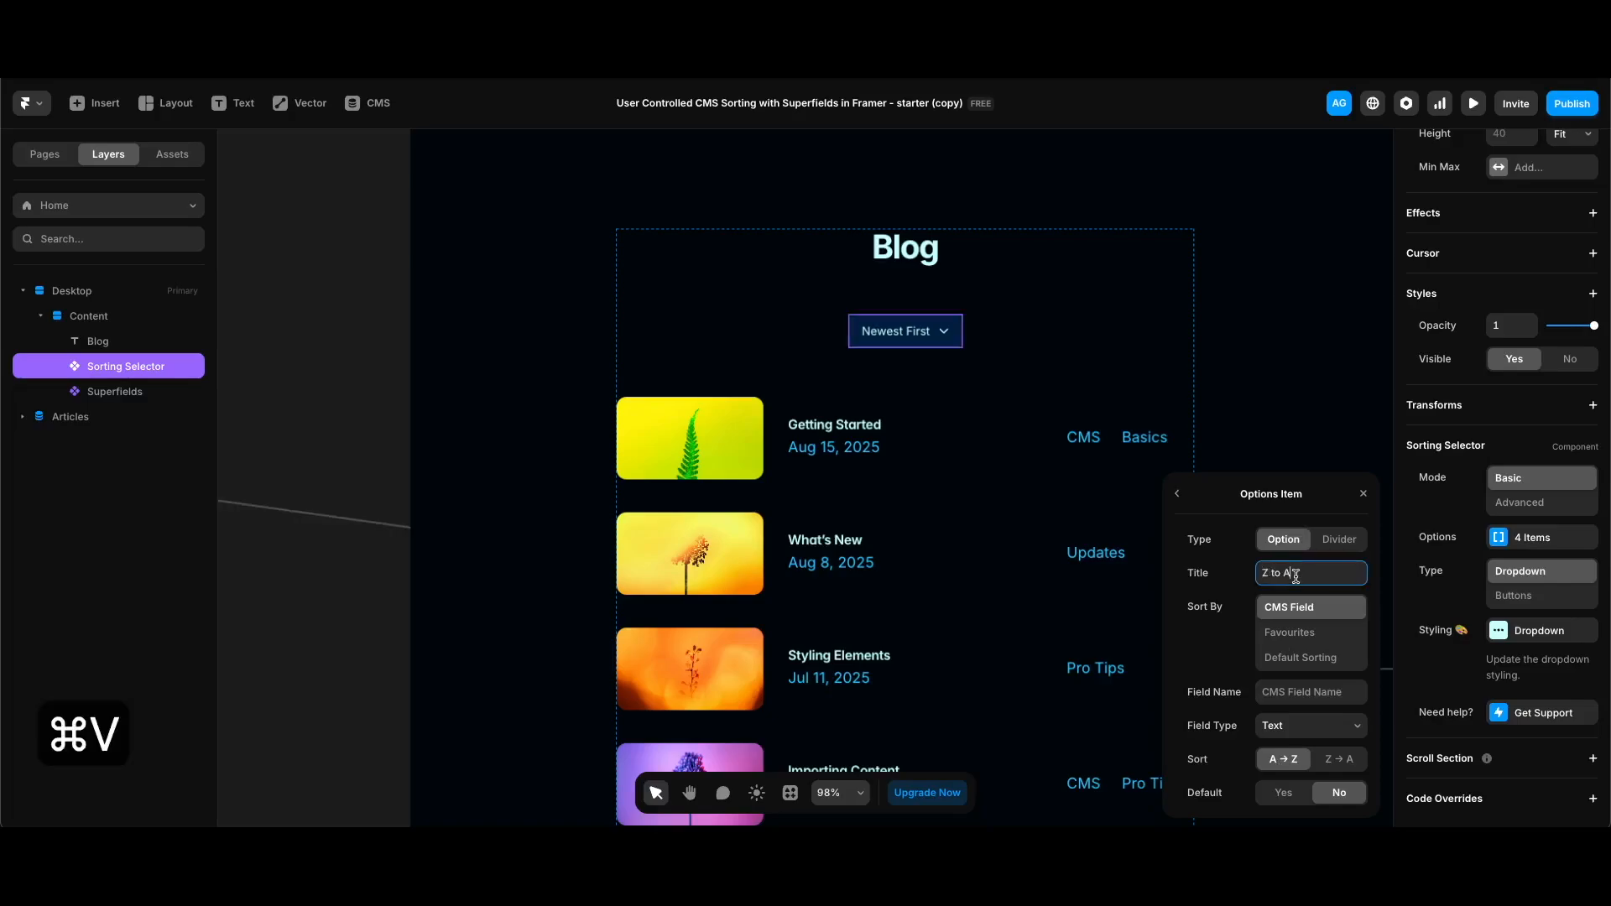
pyautogui.click(1293, 689)
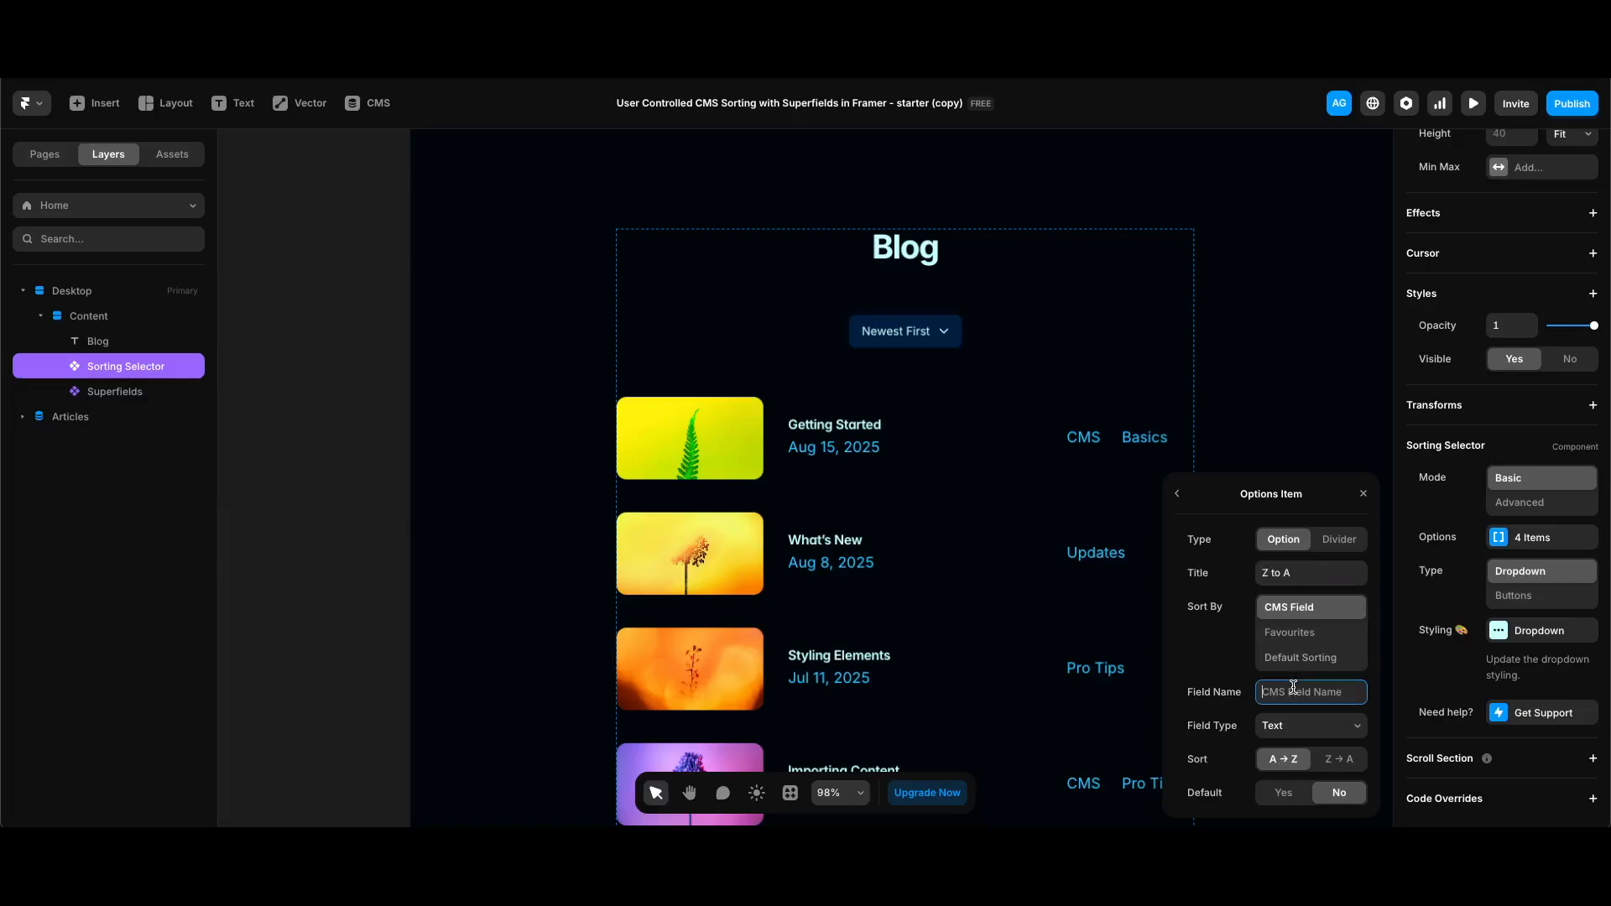
pyautogui.write('Title')
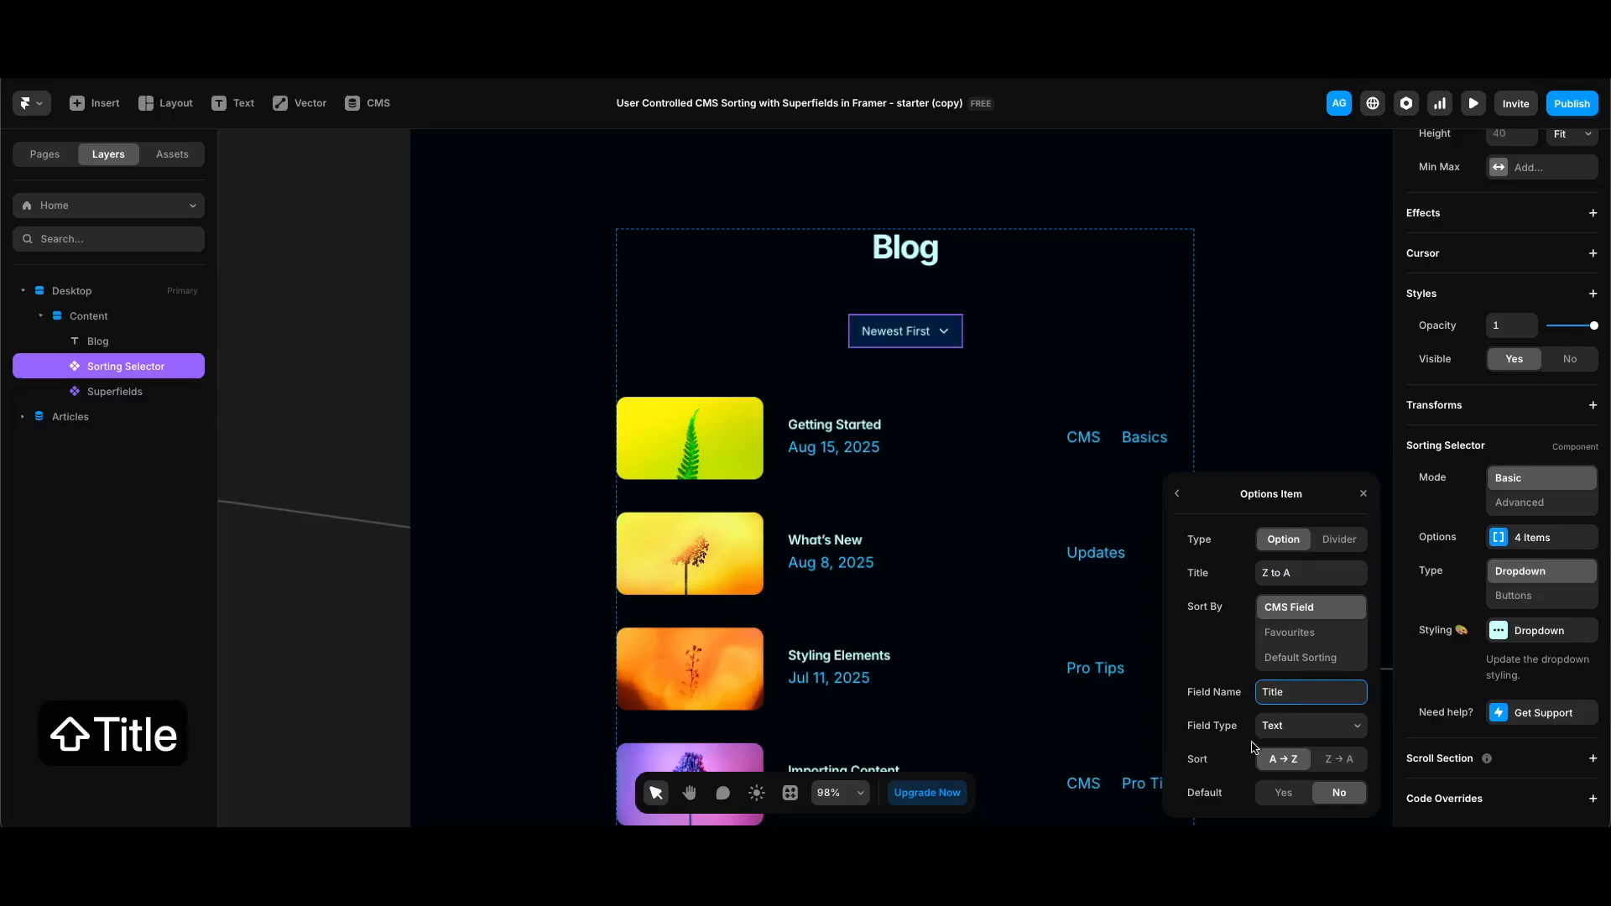
pyautogui.click(1340, 760)
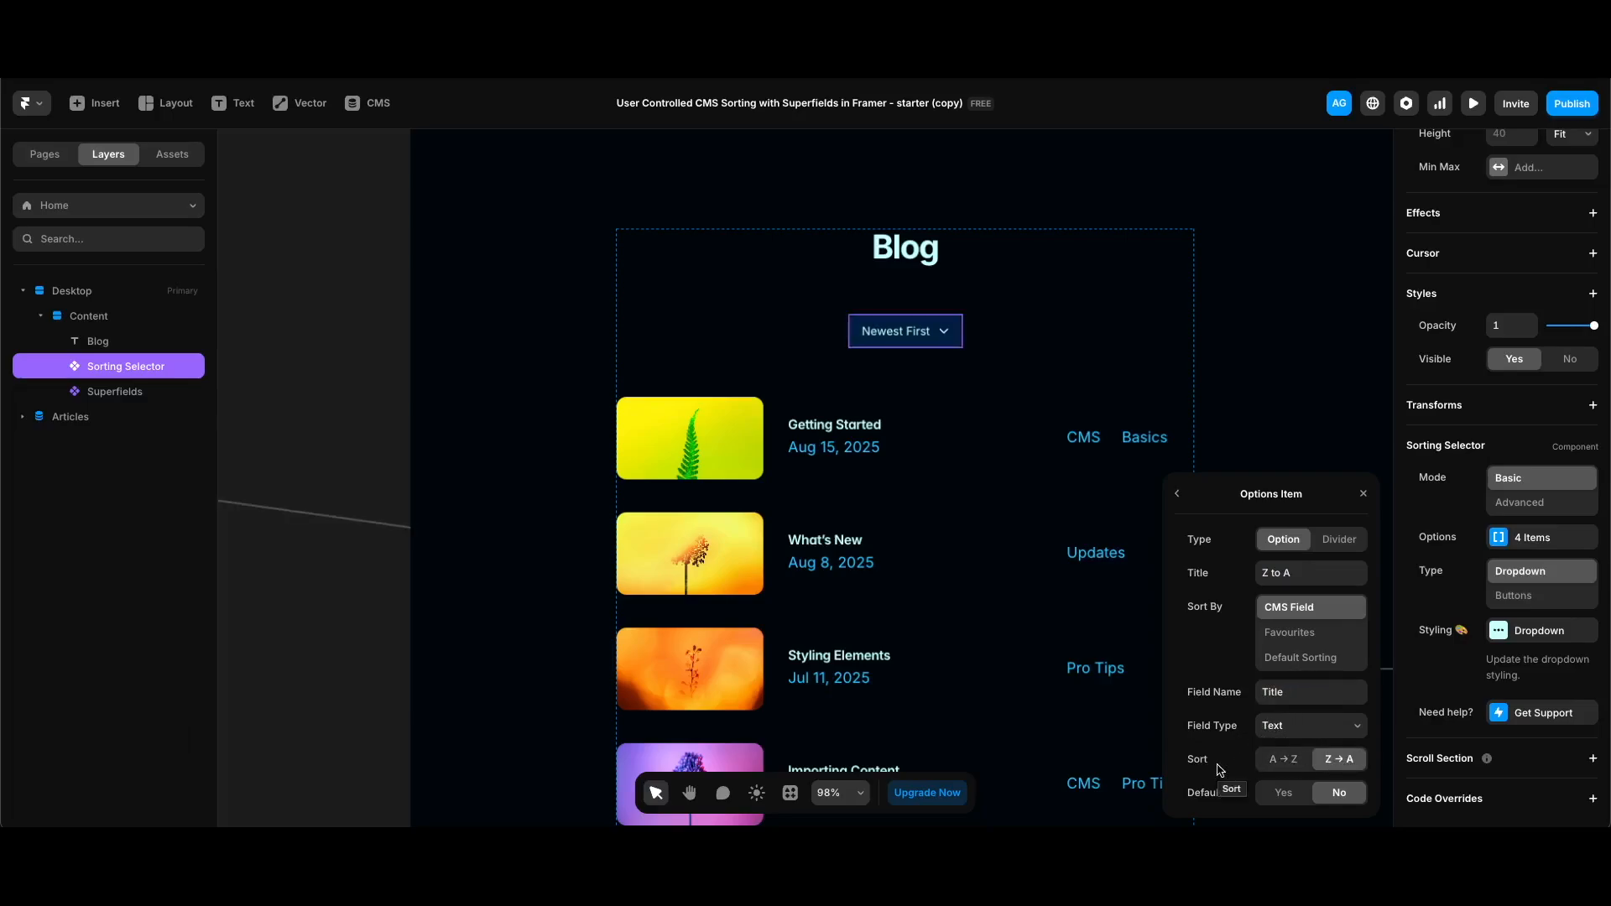
# Preview the page and test the sorting dropdown's A to Z and Z to A options.
pyautogui.press('super+p')
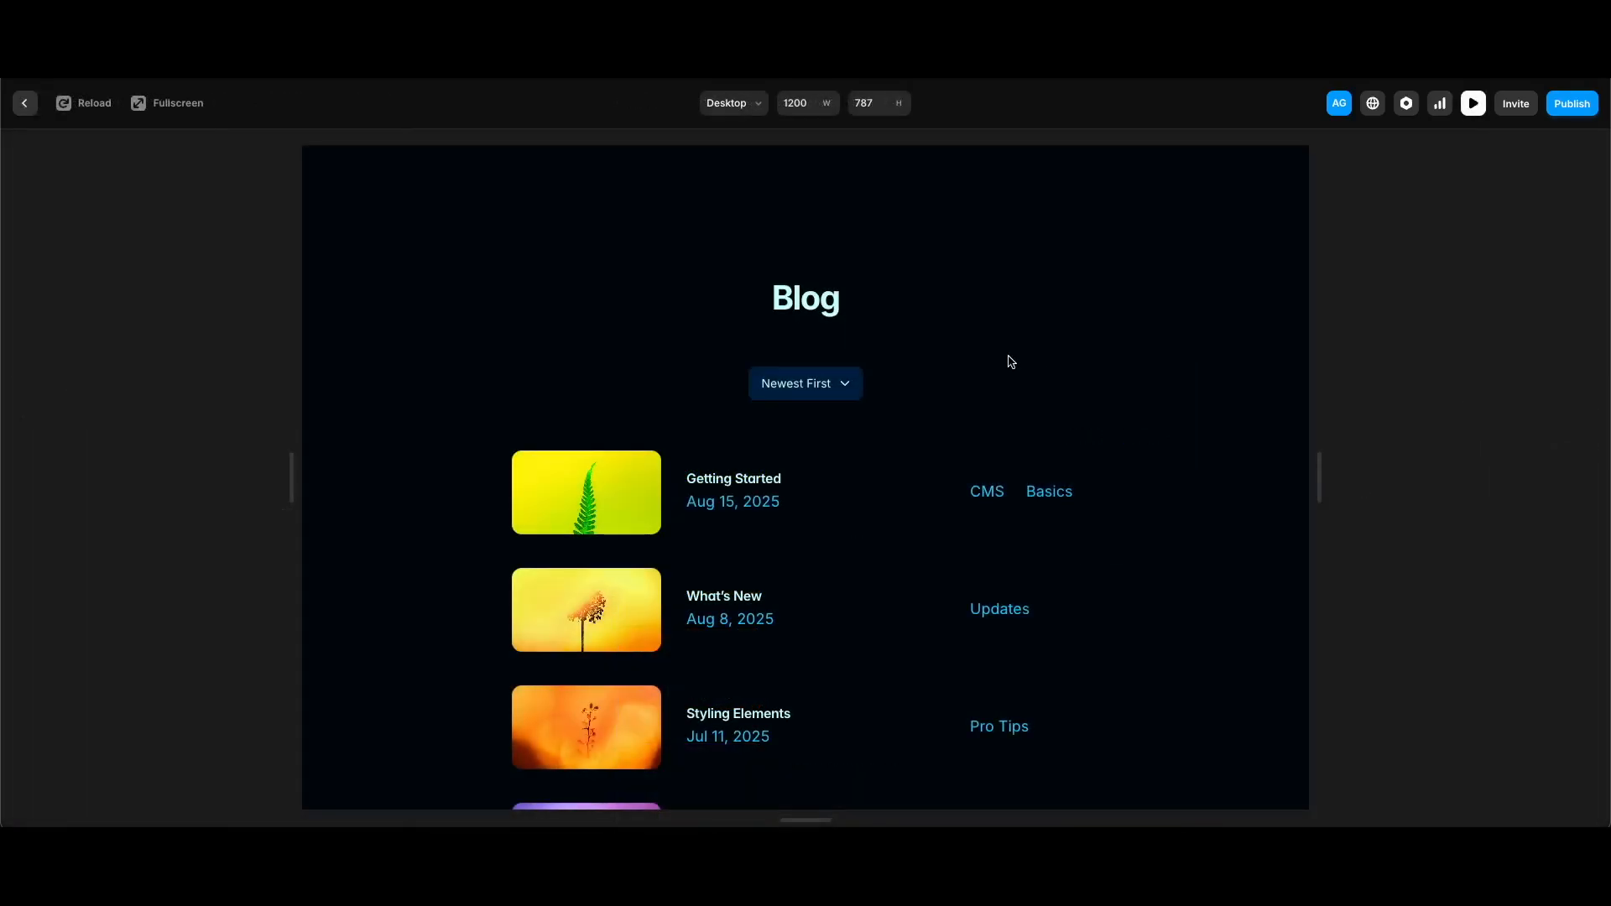
pyautogui.click(808, 387)
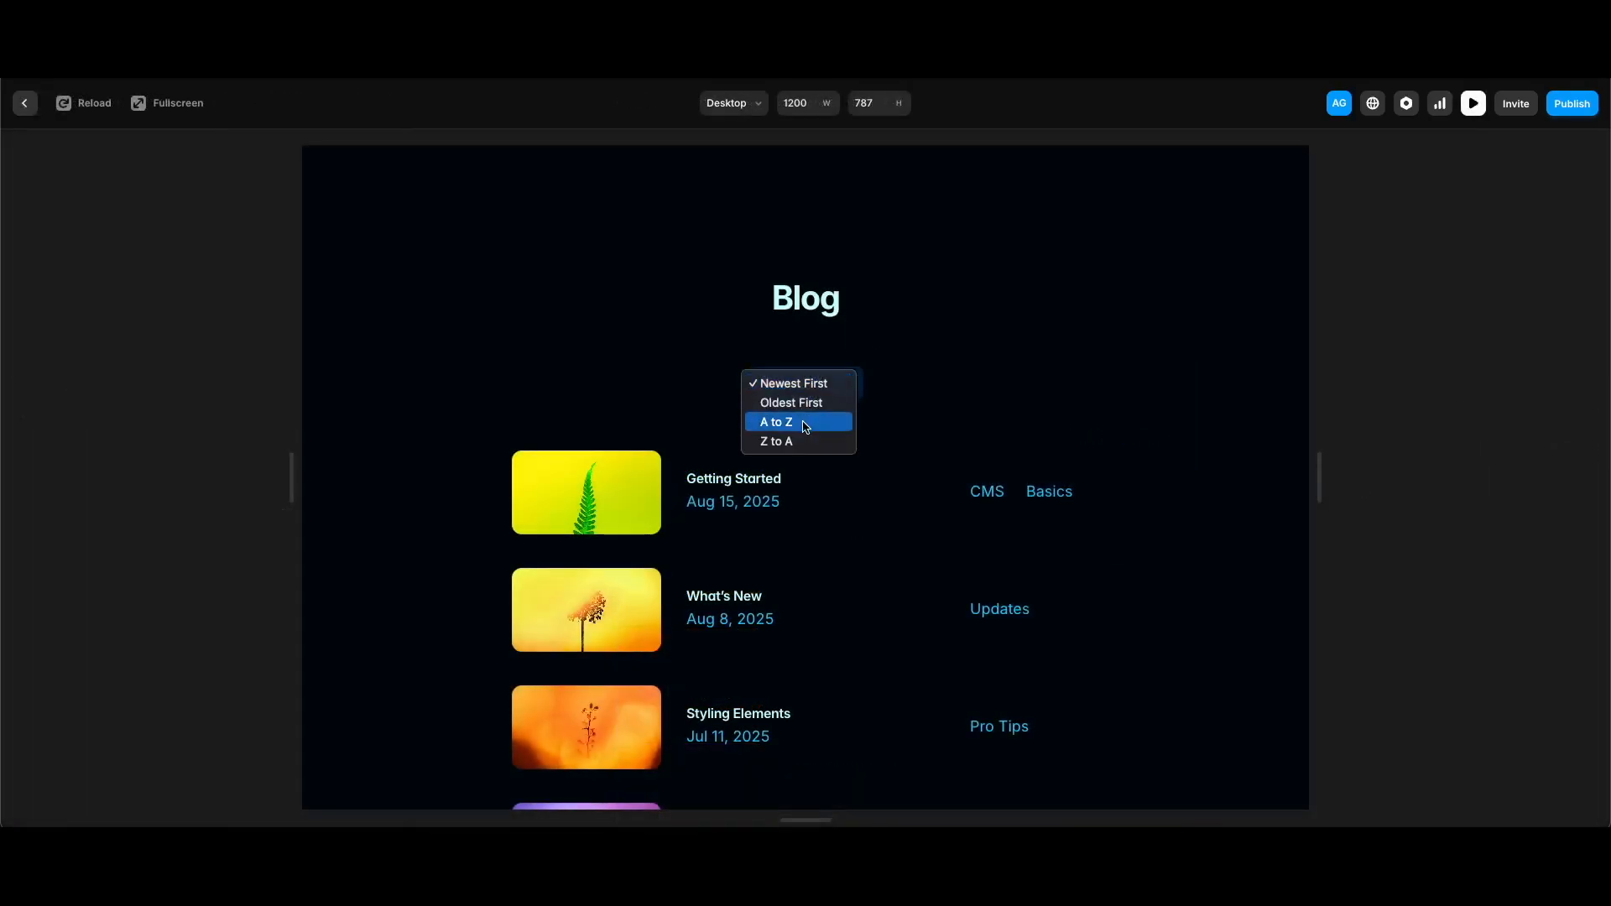
pyautogui.click(804, 423)
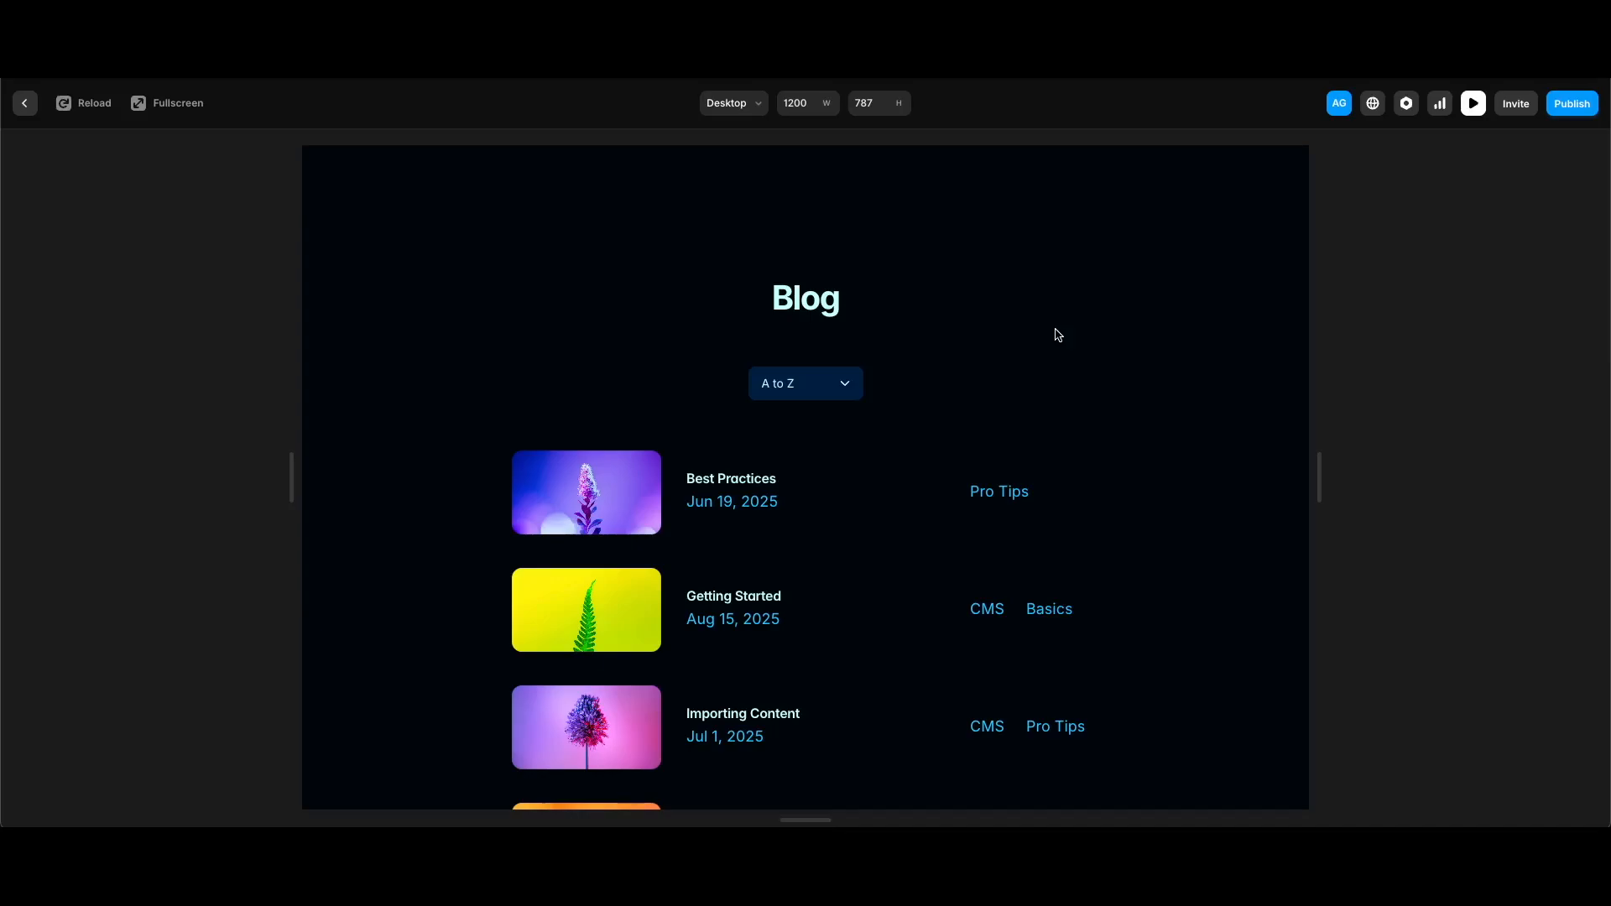
pyautogui.click(812, 384)
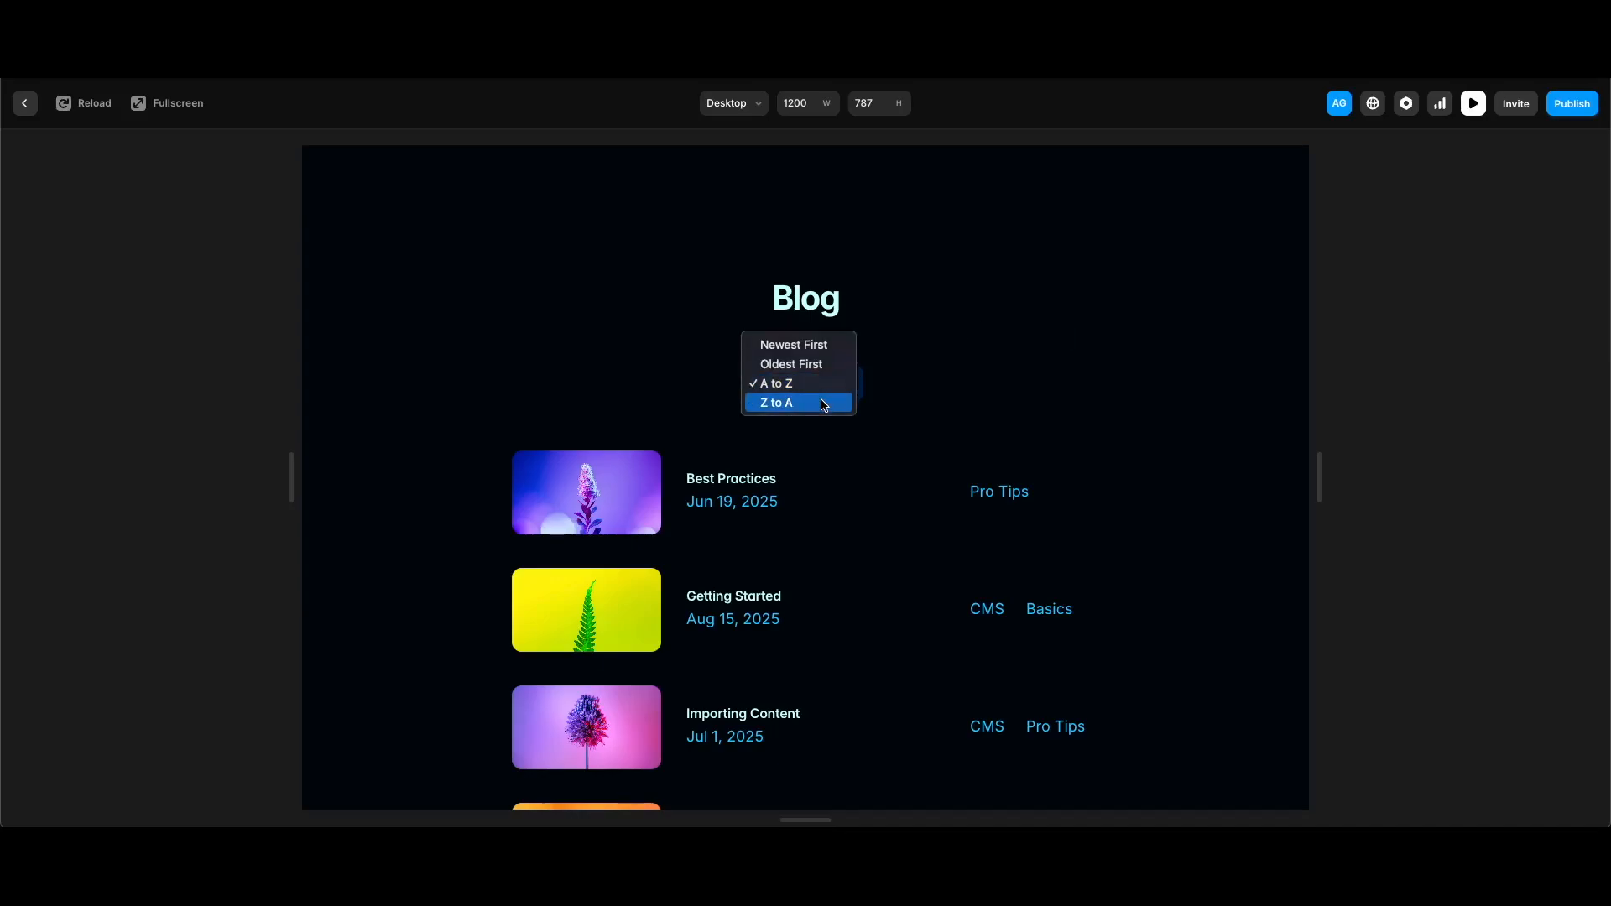
pyautogui.click(823, 405)
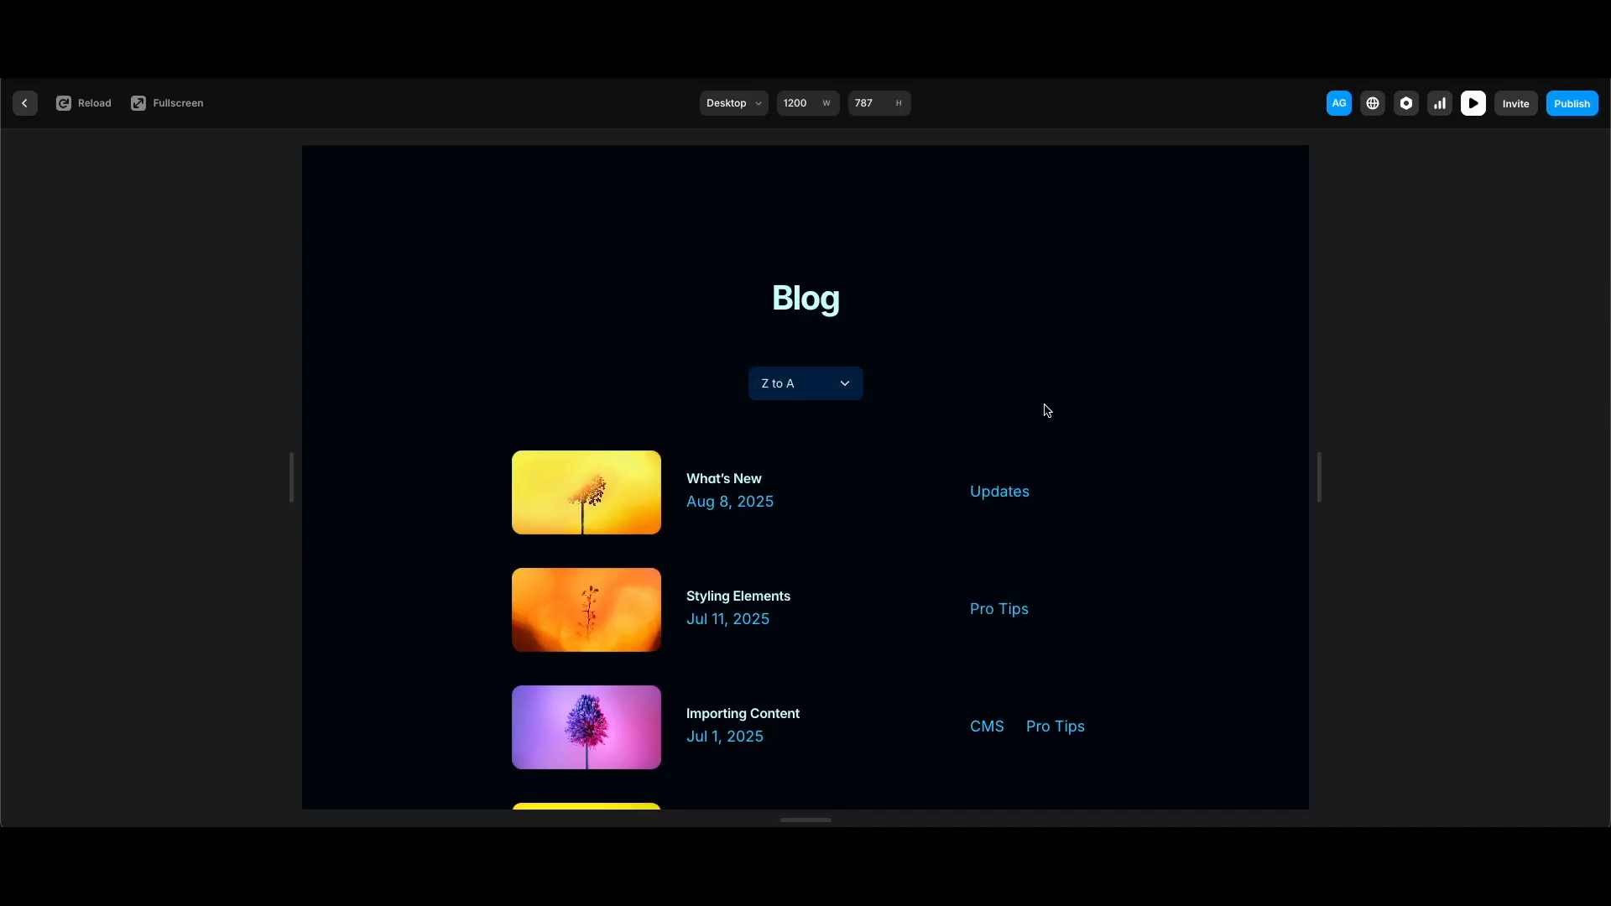